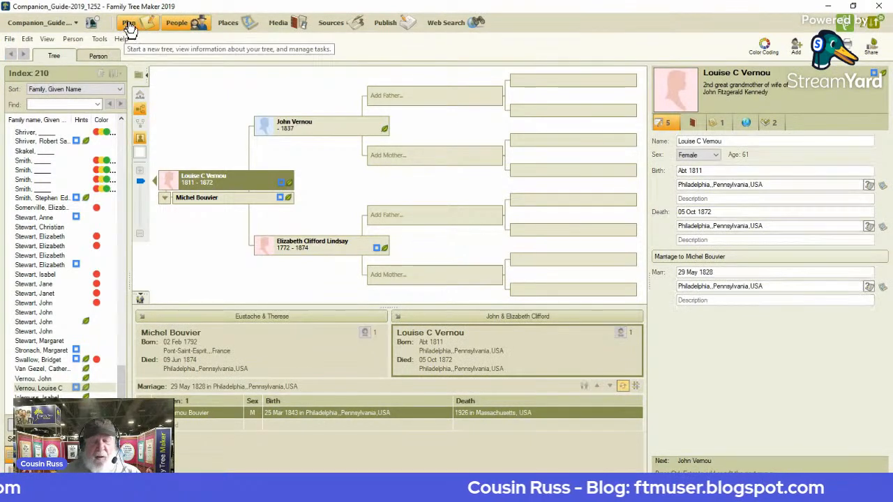
- Open the FTM 2019 Companion Guide, look through its opening pages up to the copyright page, and close it
click(129, 27)
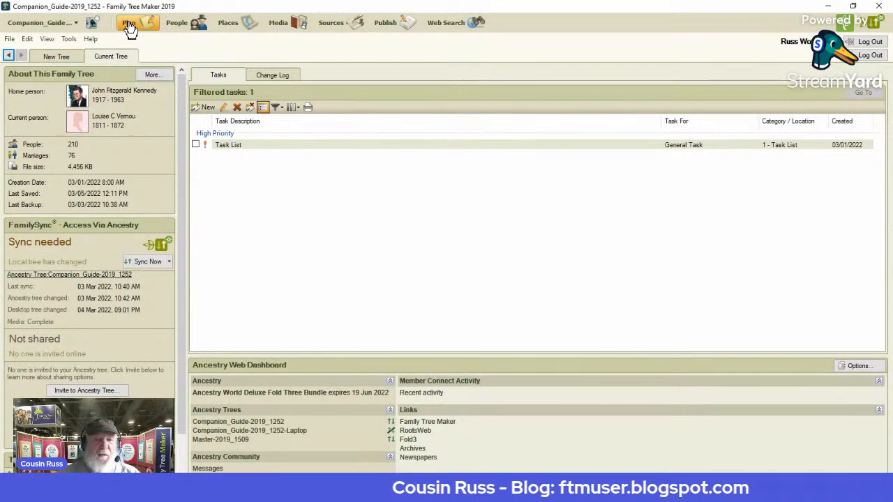
click(91, 39)
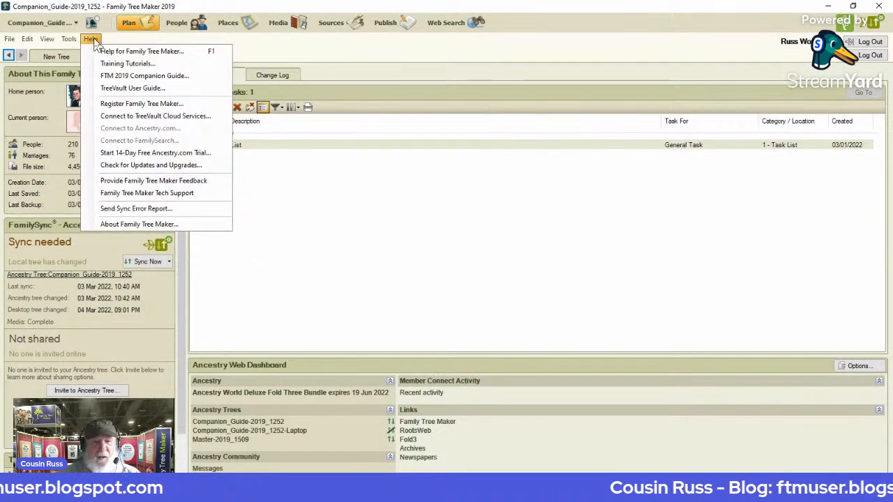
click(138, 80)
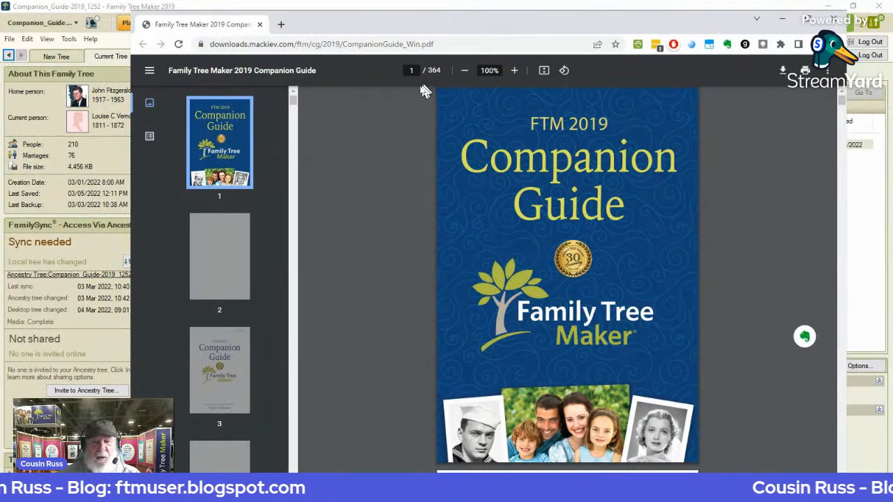
scroll(404, 112, down, 3)
click(201, 230)
click(209, 231)
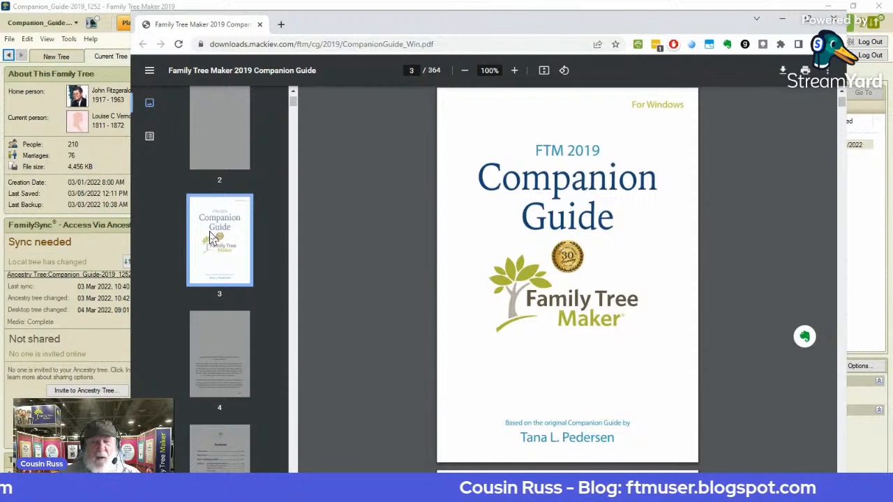
click(209, 230)
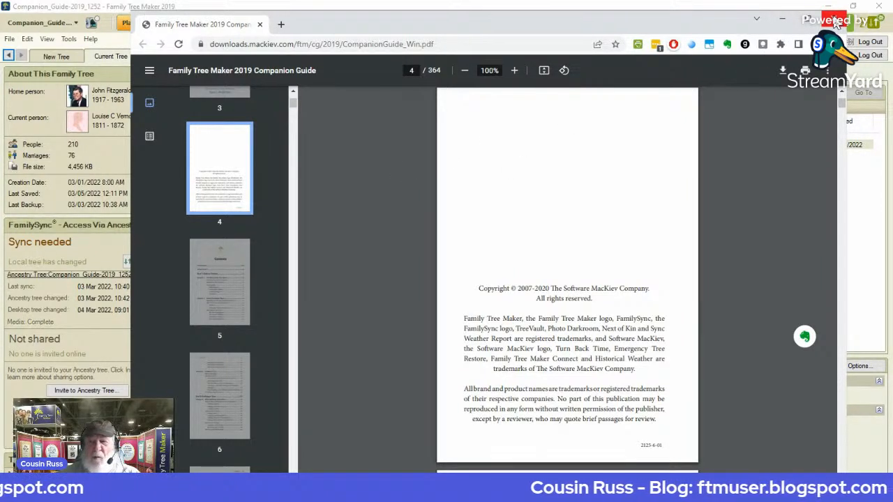
click(836, 21)
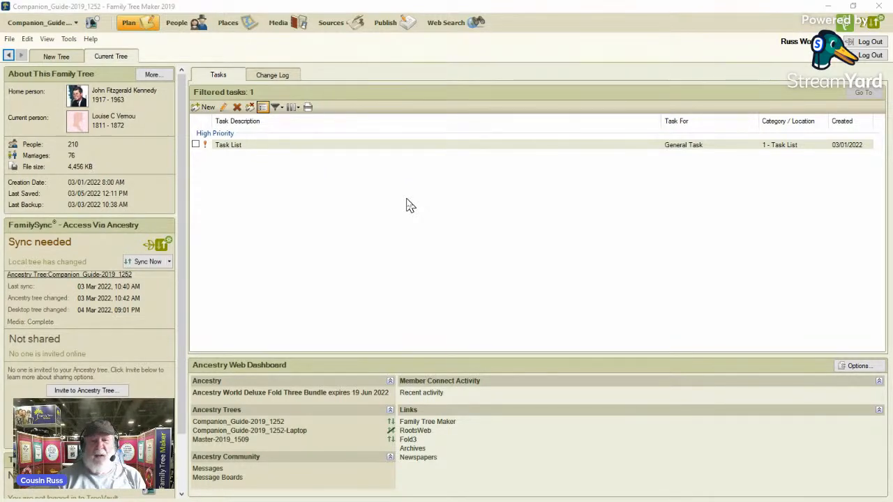
- Return to the people workspace and view the selected person's individual facts and person notes
click(173, 26)
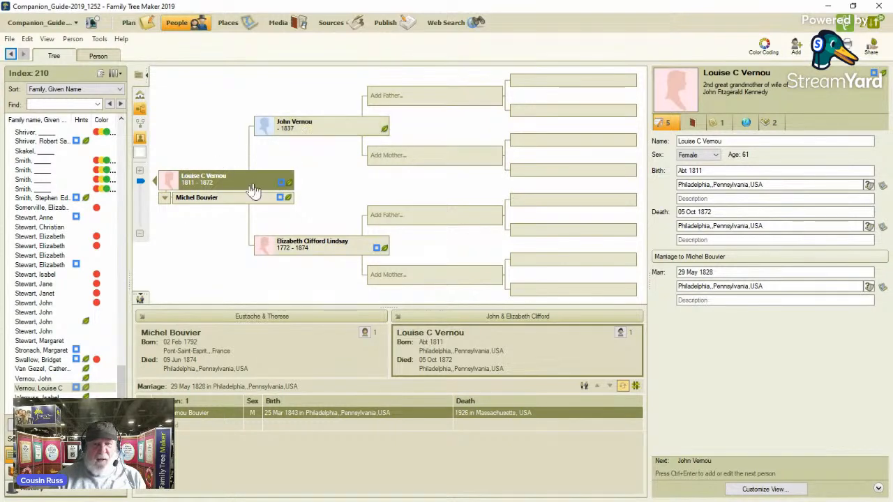
mouse_move(209, 185)
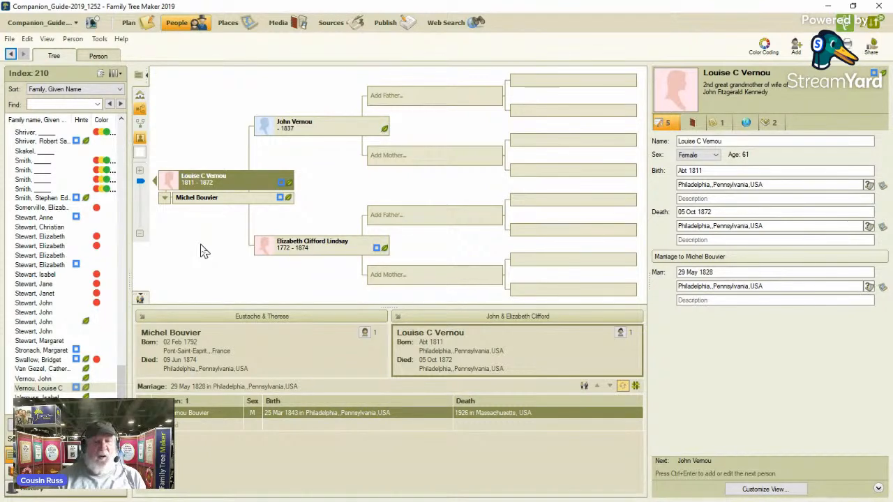
click(97, 57)
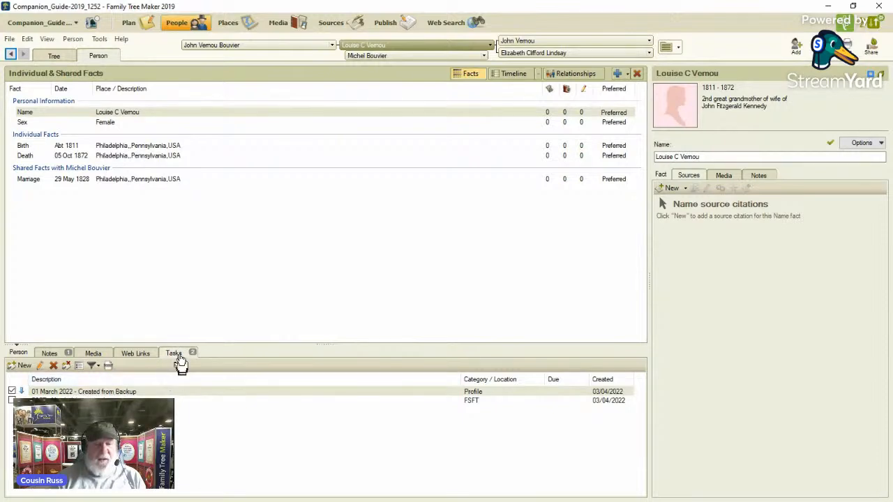
click(49, 354)
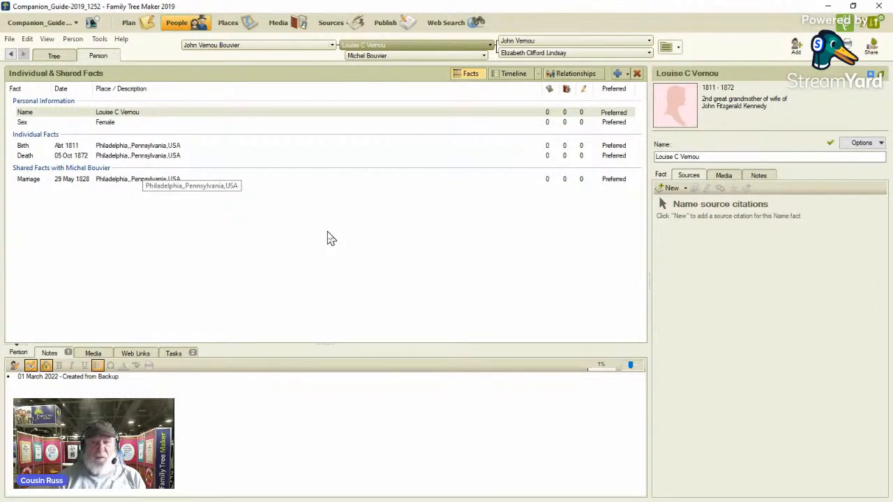
mouse_move(871, 78)
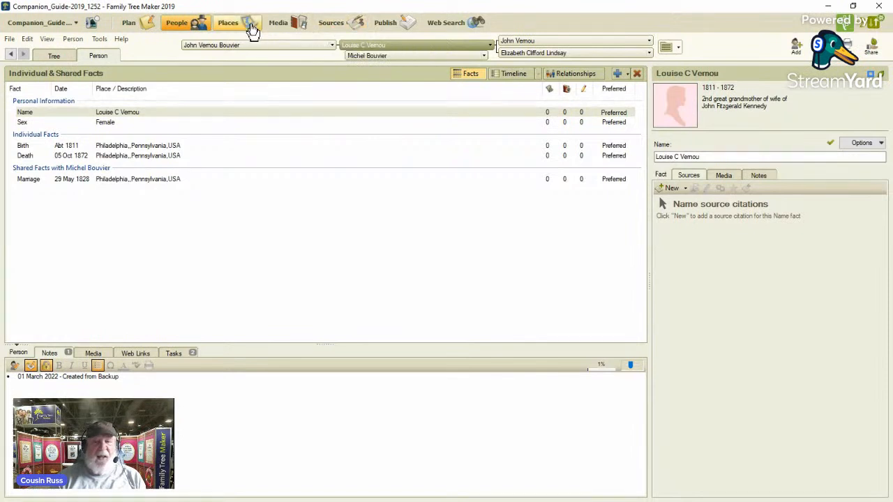
- Create a Data Errors Report from the person reports in the publishing workspace
click(383, 27)
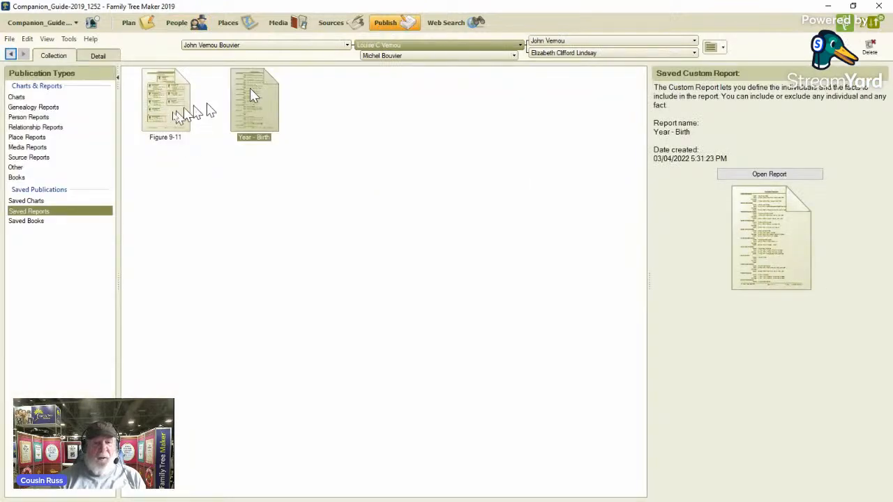
click(41, 118)
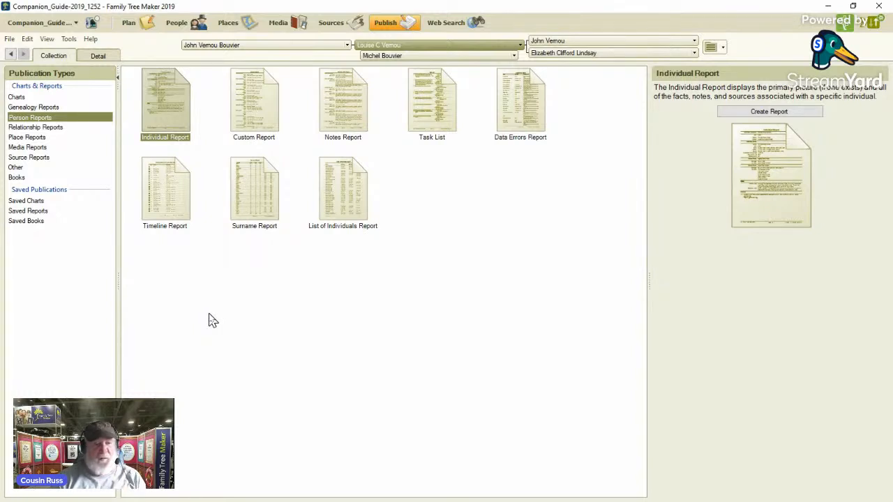
click(522, 110)
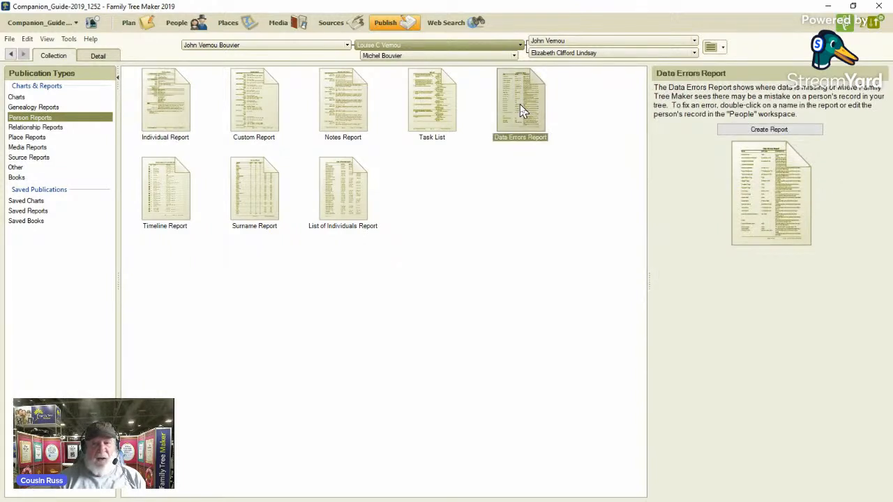
click(745, 130)
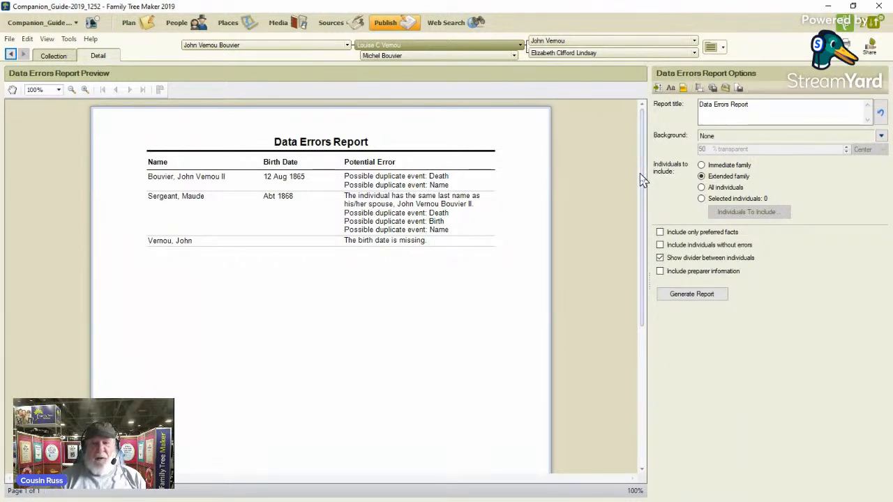
drag(642, 178, 674, 166)
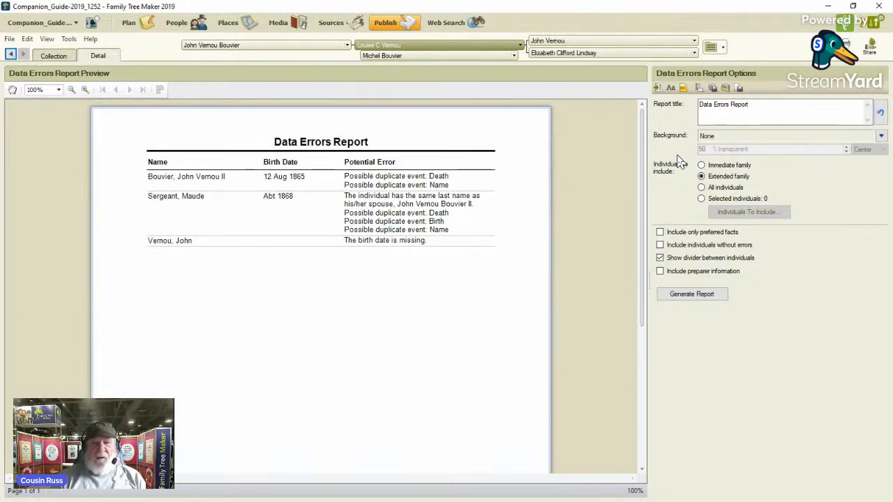
- Show the report title on every page, add a footer with page number and print date, and check it in the preview
click(683, 89)
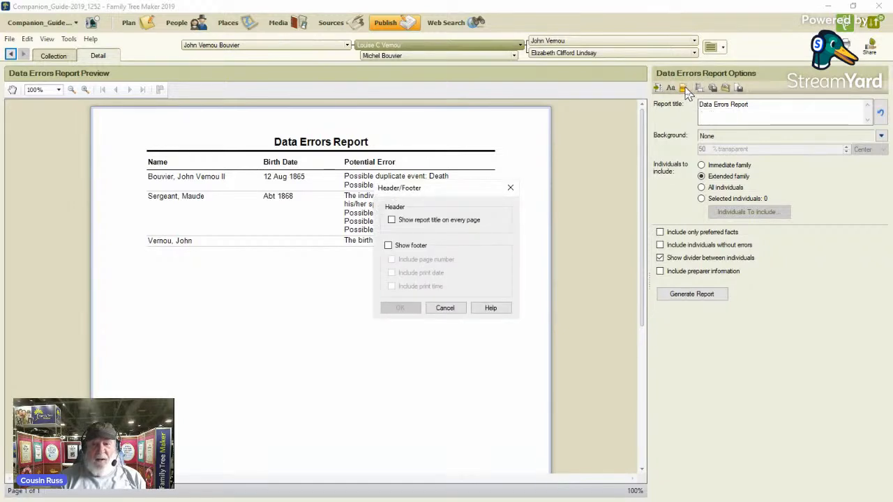
click(393, 222)
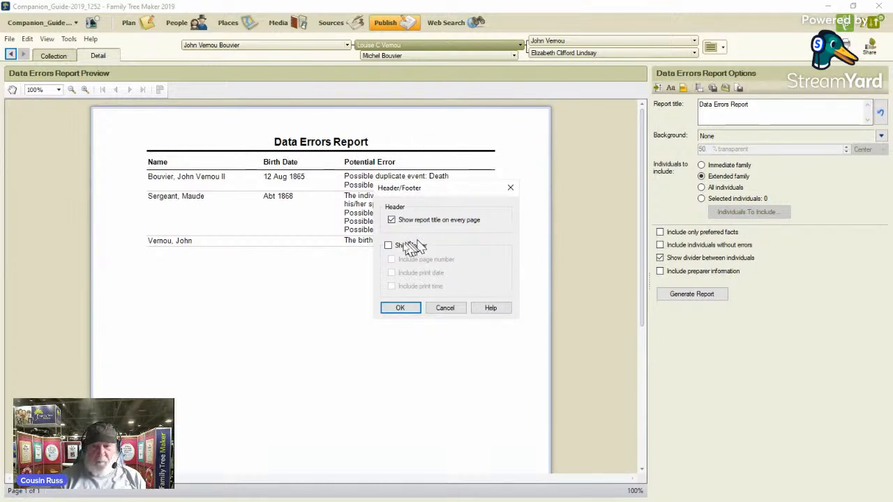
click(388, 247)
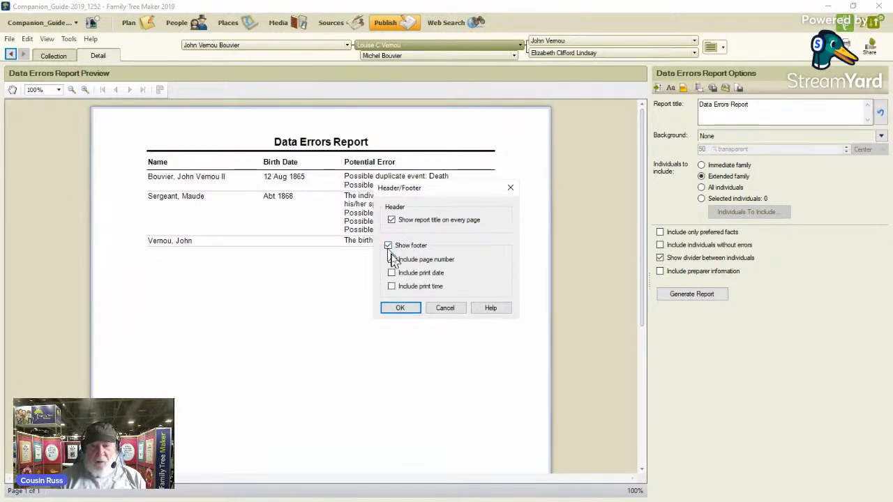
click(391, 259)
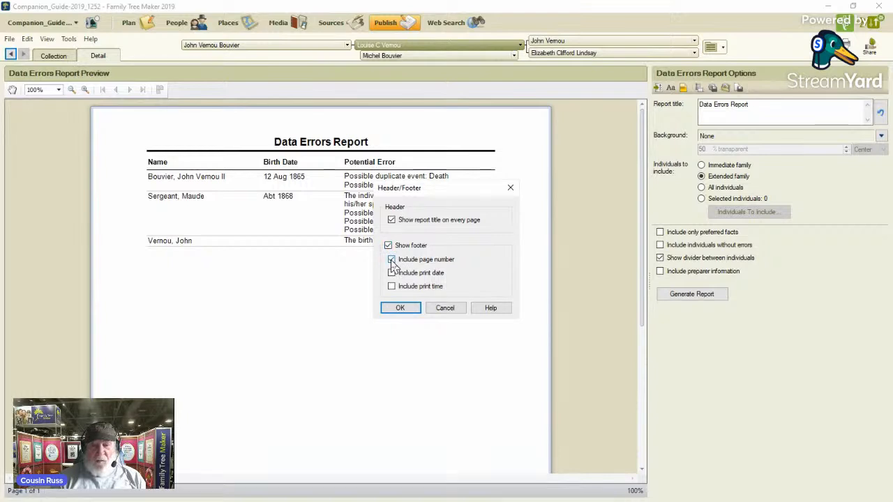
click(391, 273)
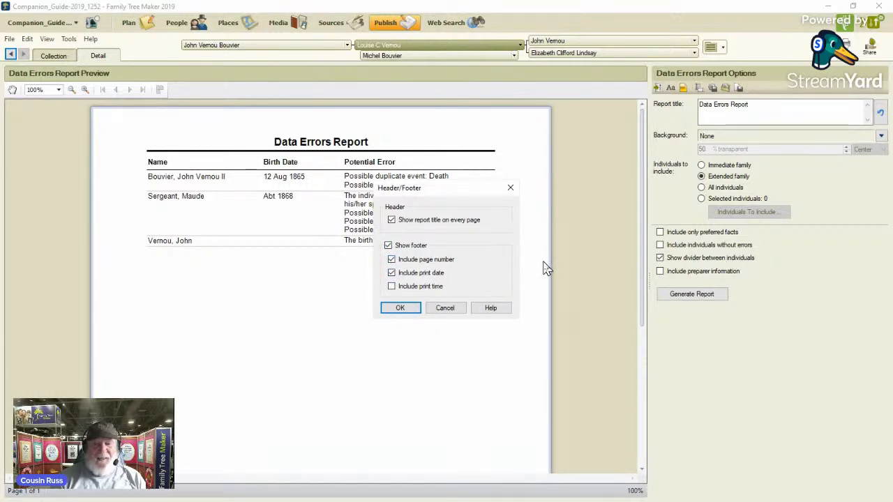
click(401, 308)
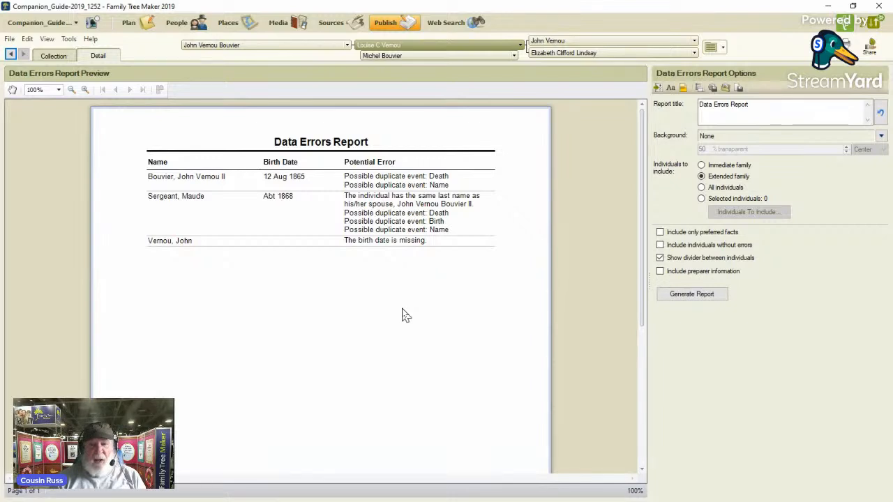
scroll(403, 315, down, 4)
scroll(403, 315, down, 5)
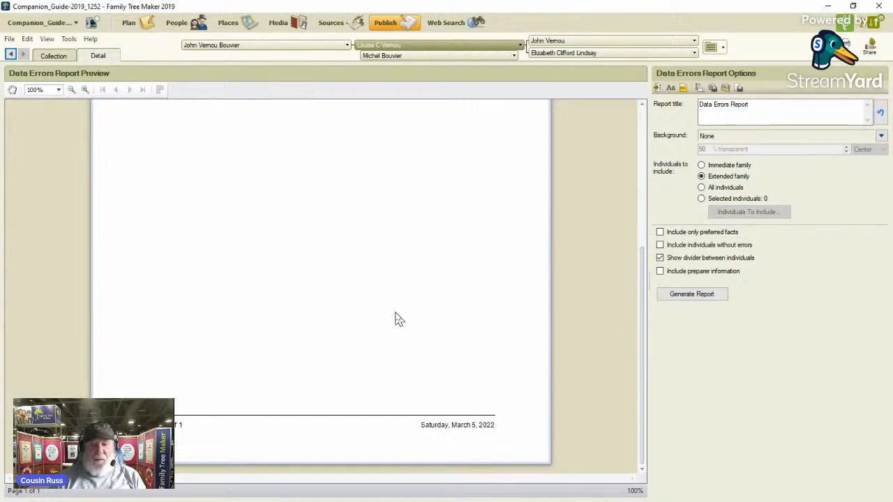
scroll(396, 319, up, 9)
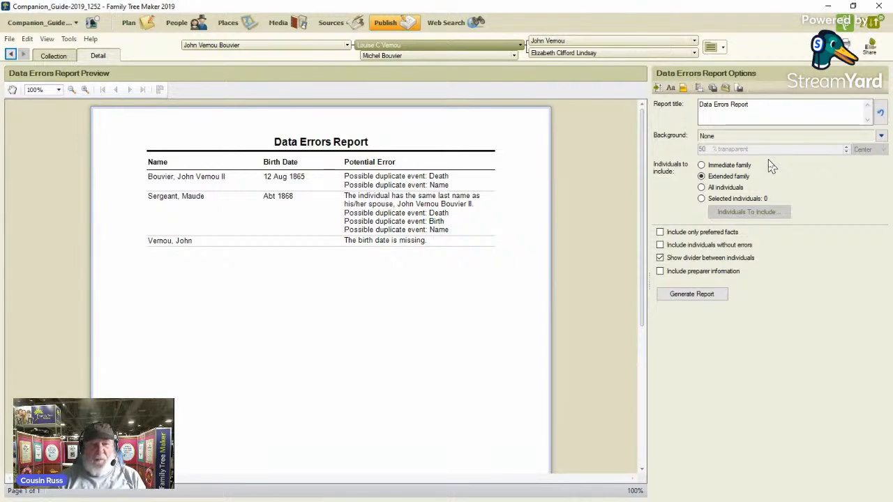
- Include all individuals in the Data Errors Report and restrict the included errors to only "Name contains nickname"
click(702, 188)
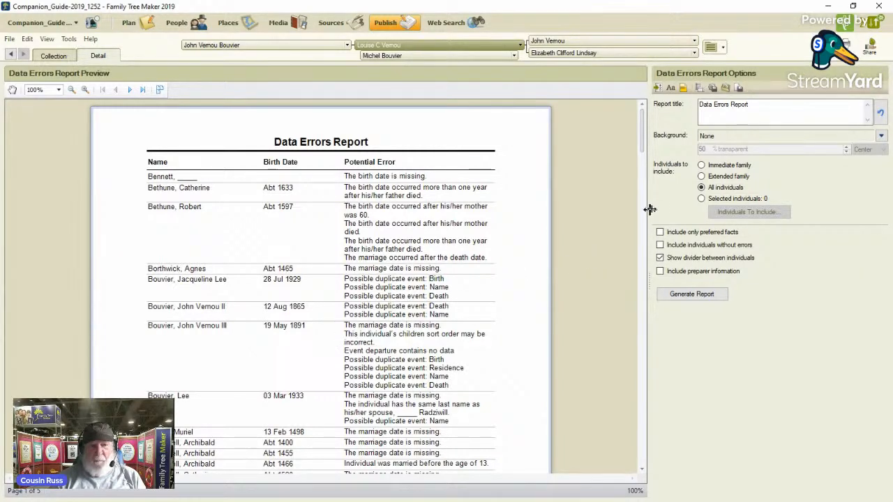
click(657, 89)
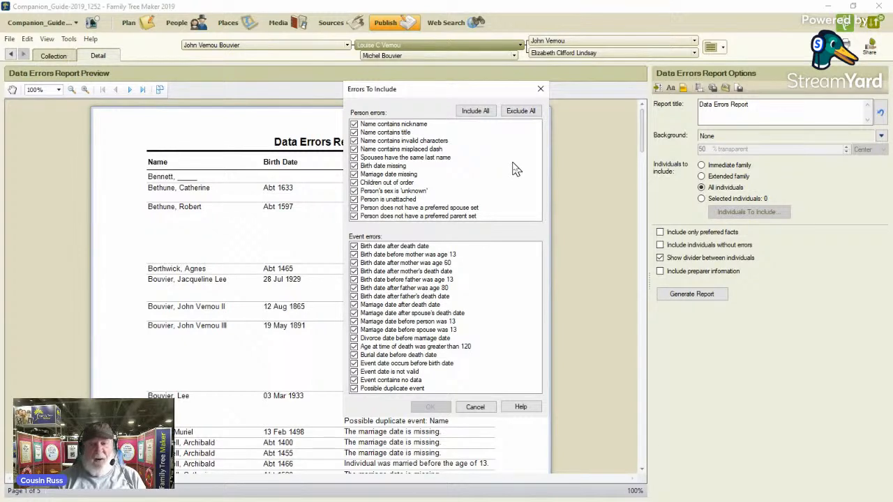
click(523, 113)
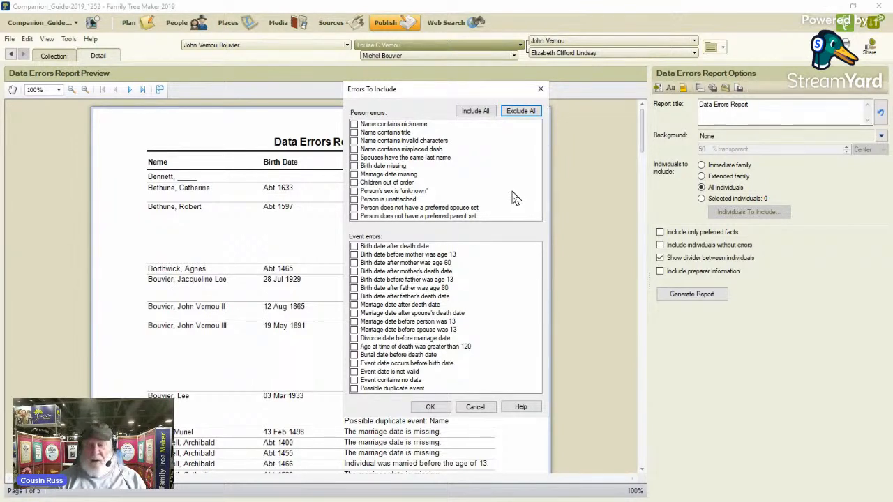
click(363, 125)
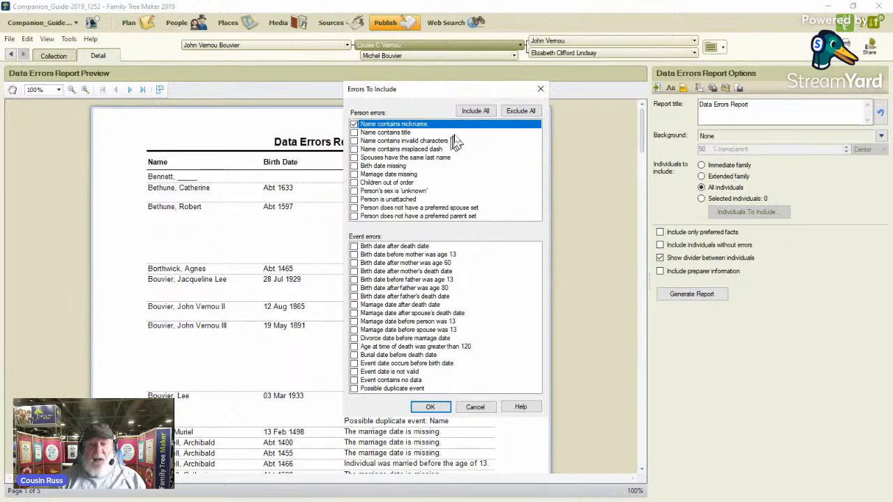
click(439, 408)
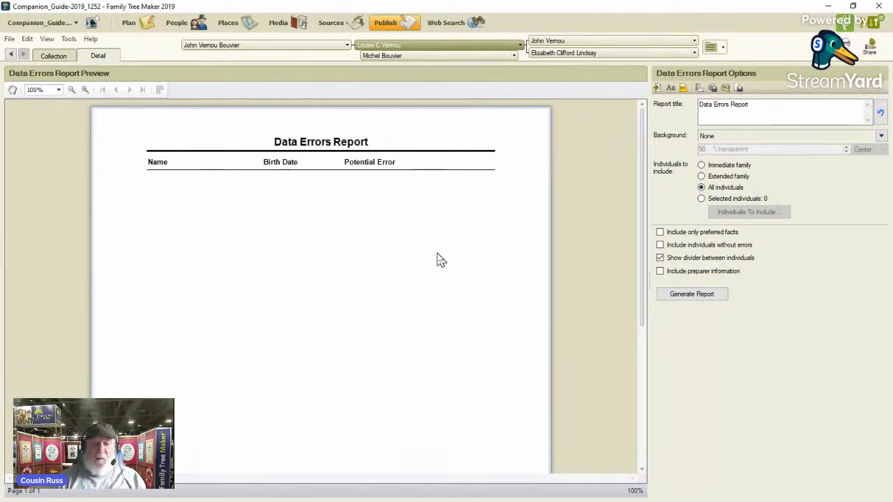
- Add "Name contains title" to the report's included errors, and in a second pass add "Name contains invalid characters"
click(658, 89)
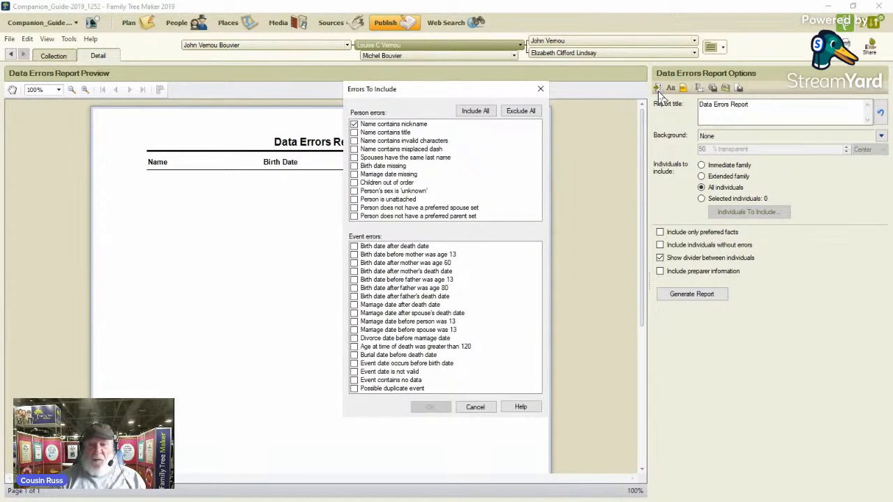
click(355, 133)
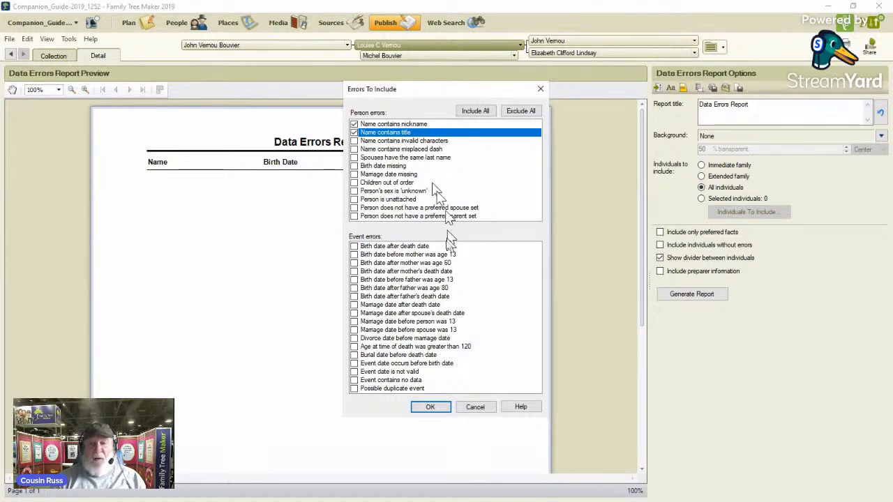
click(430, 409)
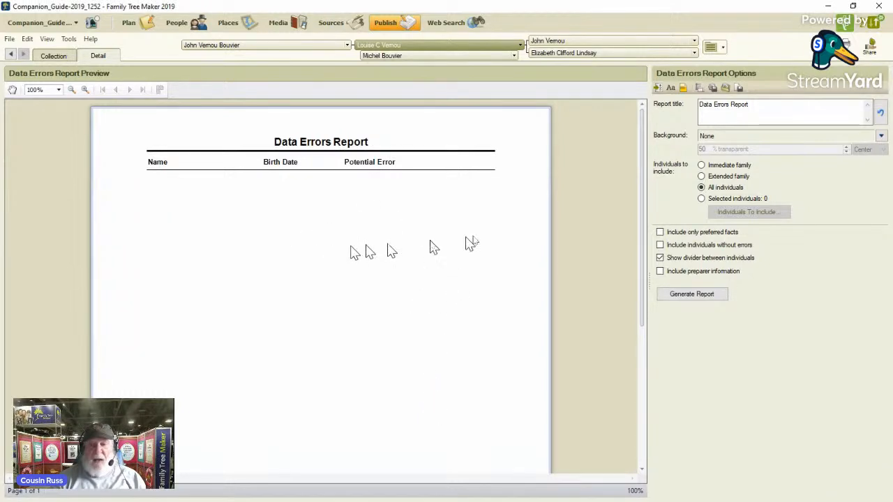
click(657, 89)
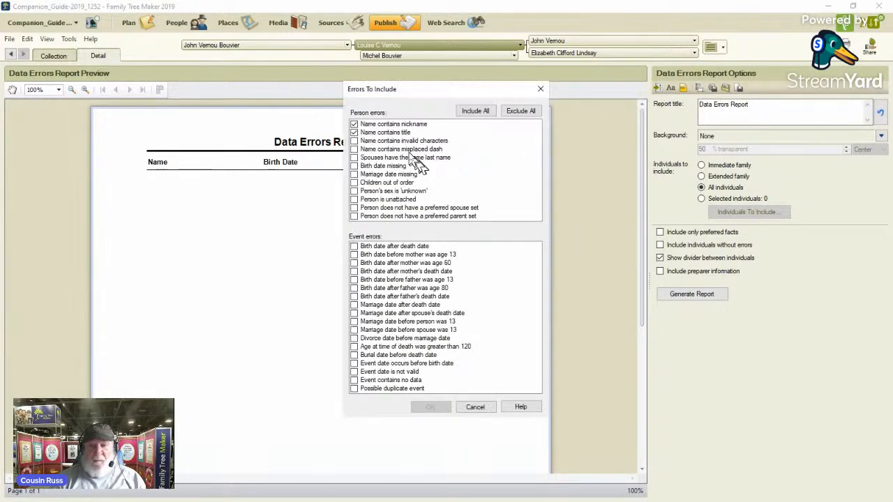
click(354, 141)
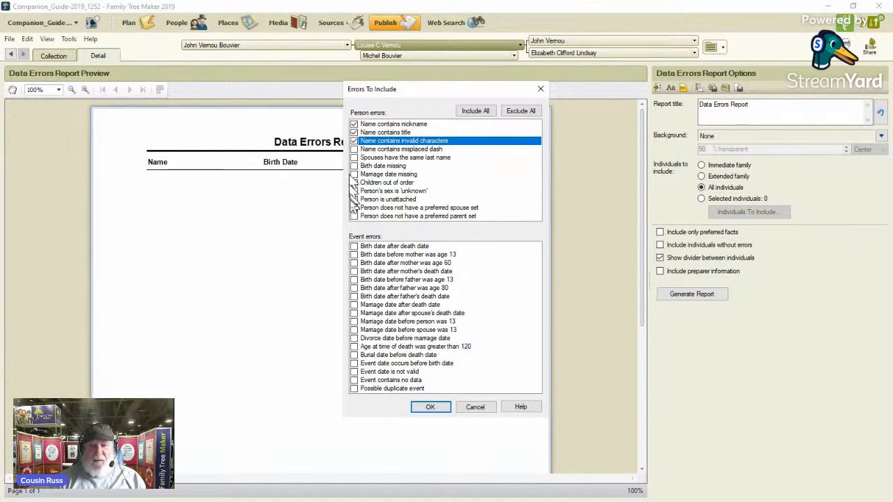
click(430, 408)
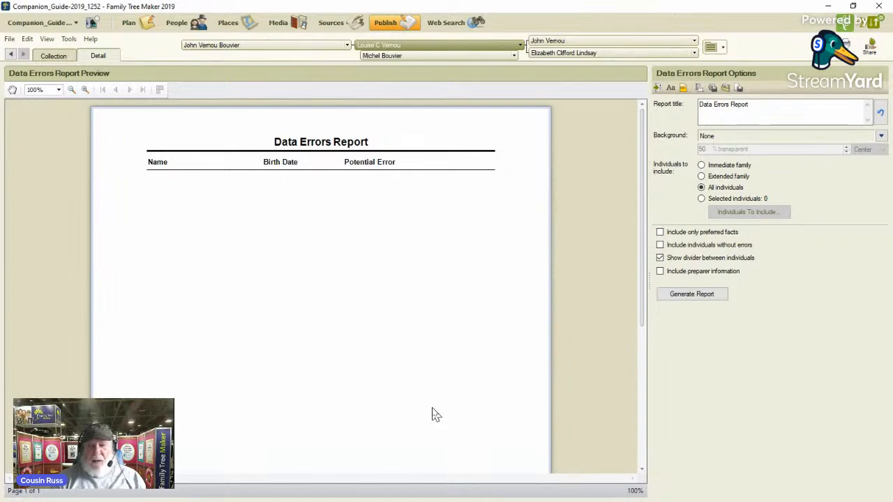
- Add "Name contains misplaced dash" to the report's included errors, and in a second pass add "Spouses have the same last name"
click(657, 88)
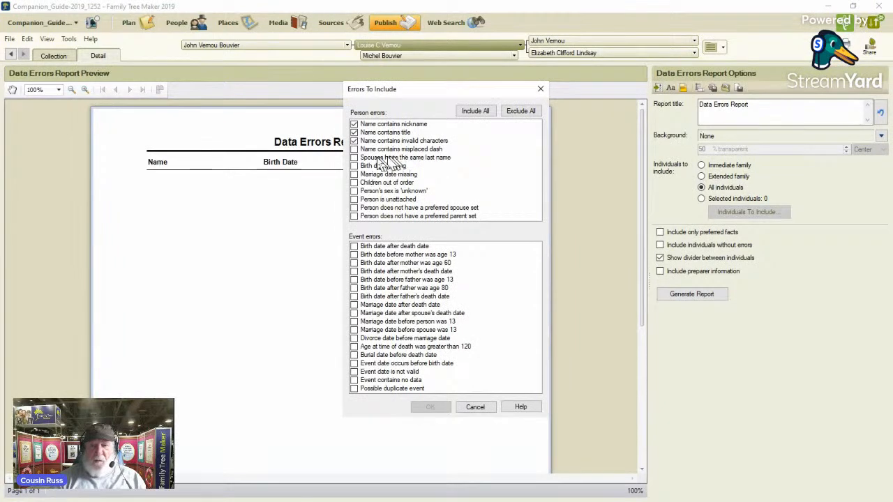
click(360, 150)
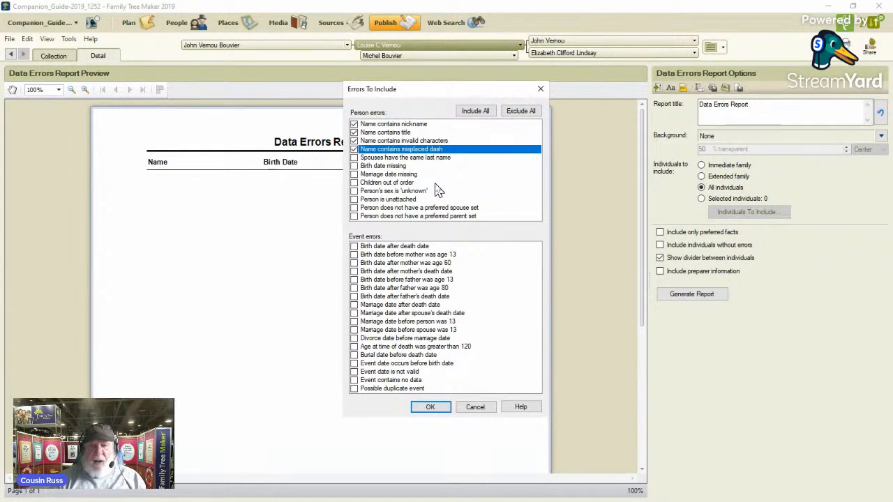
click(436, 410)
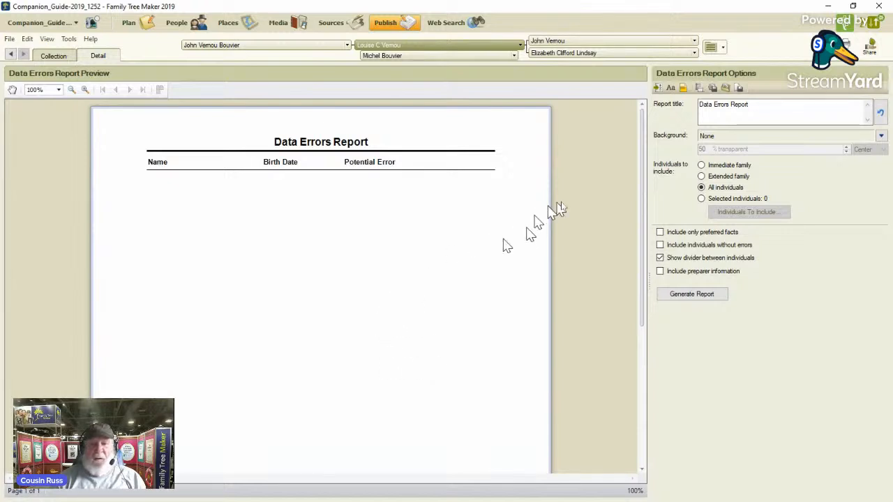
click(657, 89)
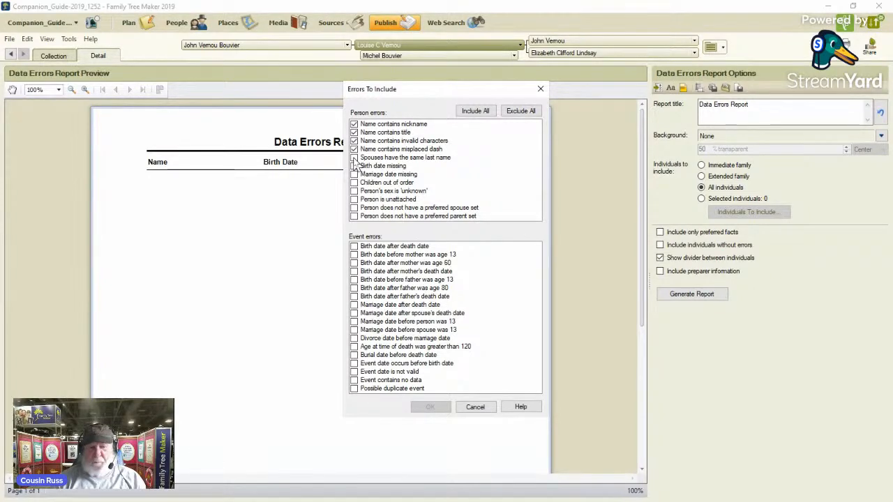
click(355, 158)
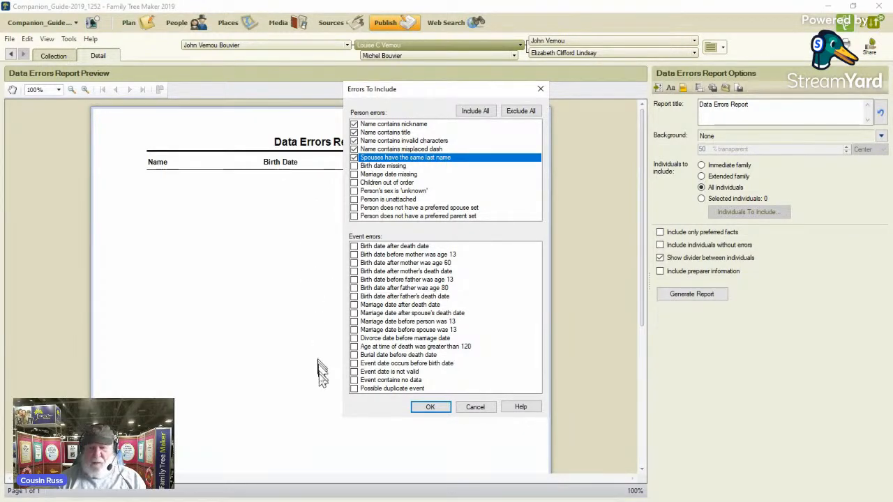
click(425, 410)
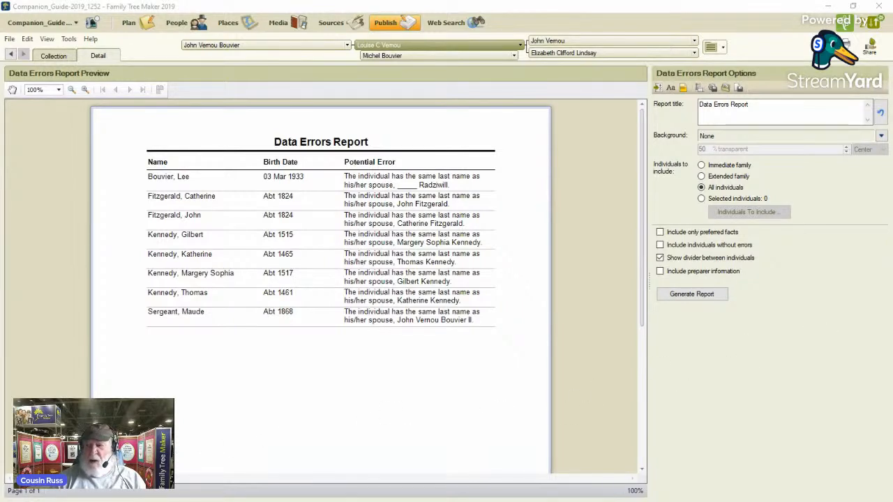
- Switch to the FTM-Data_Error_Report.txt notes in Notepad and examine the listed person and event error types
drag(889, 90, 664, 94)
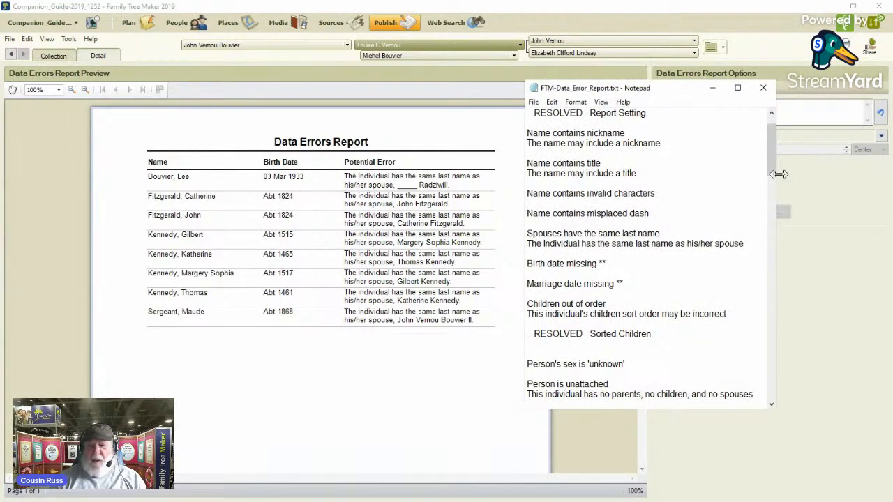
drag(776, 174, 773, 210)
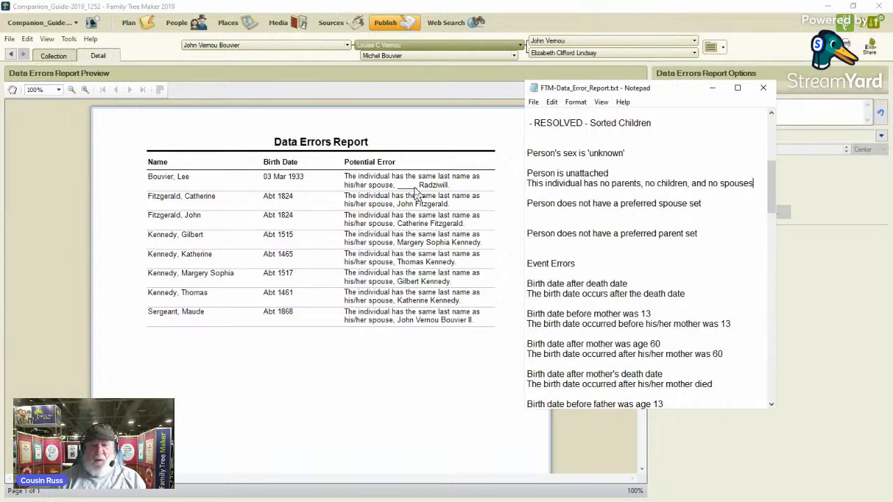
scroll(592, 258, down, 1)
scroll(592, 258, down, 2)
scroll(590, 258, up, 1)
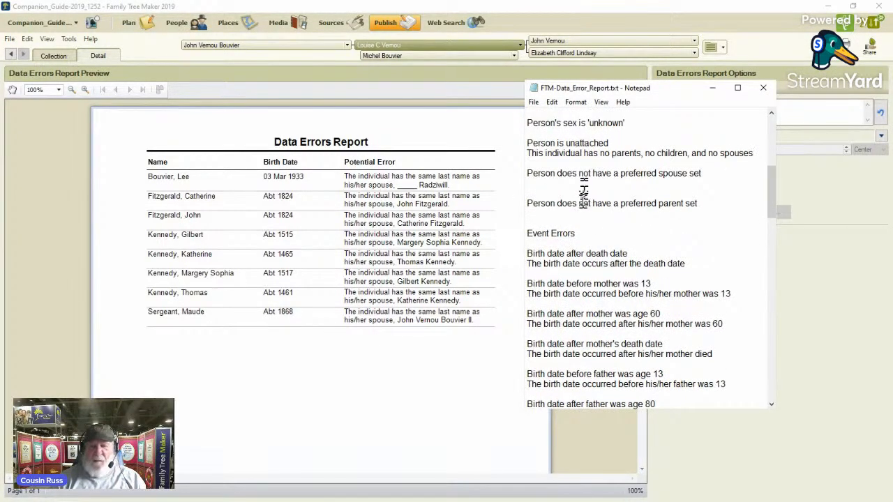
scroll(589, 248, down, 3)
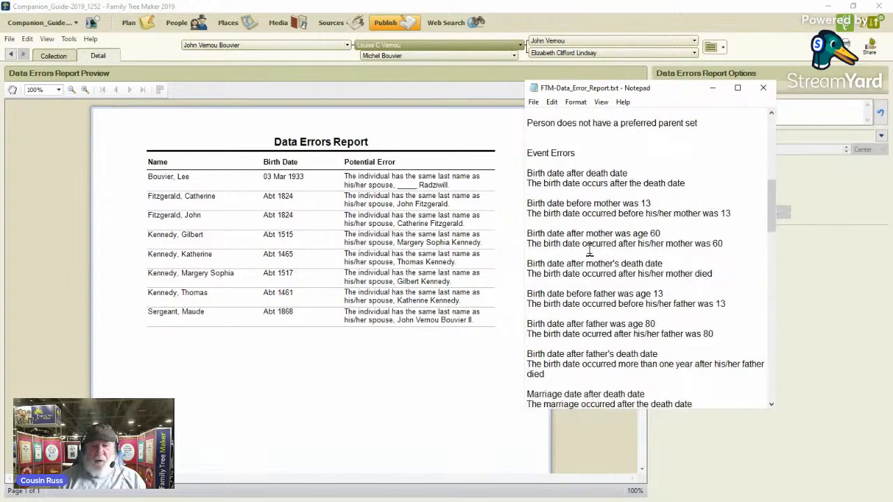
scroll(589, 247, down, 5)
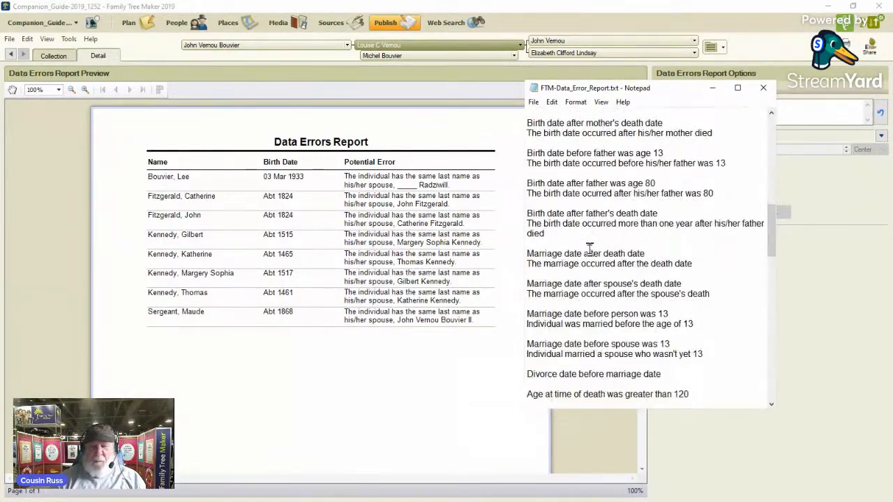
scroll(589, 248, down, 5)
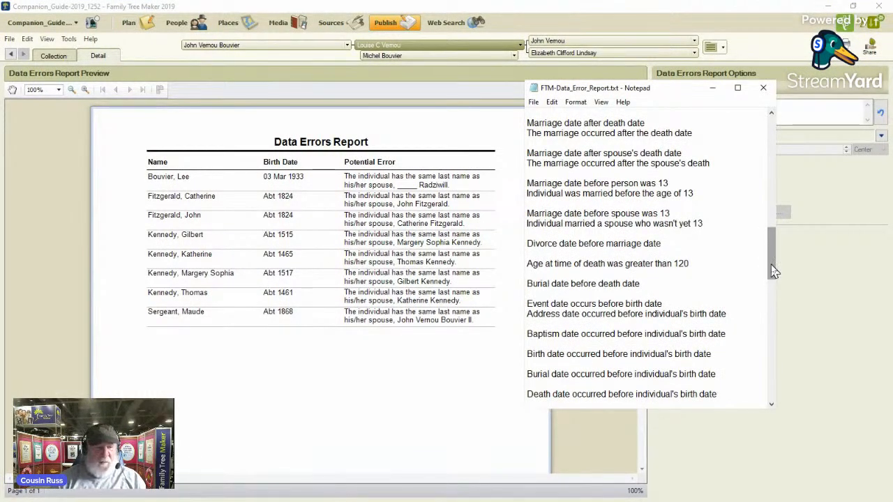
drag(773, 271, 786, 165)
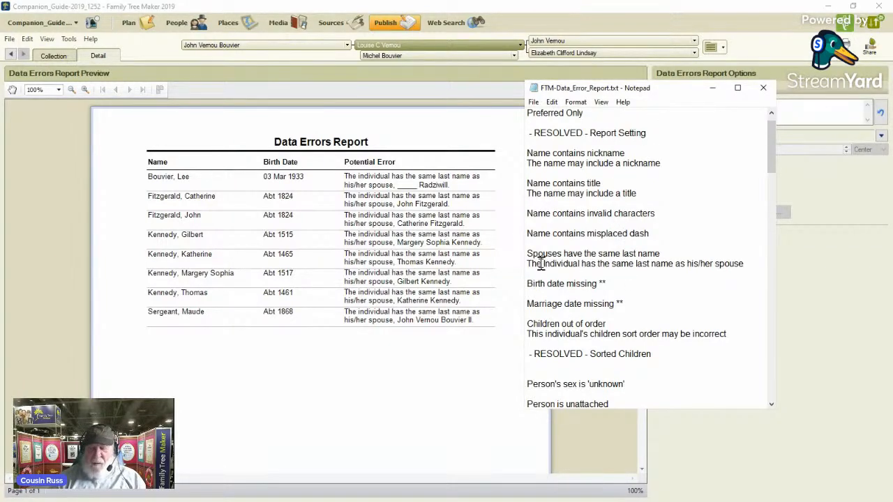
- Highlight the "Spouses have the same last name" entry and its explanation in the notes, and minimize Notepad
drag(530, 255, 660, 255)
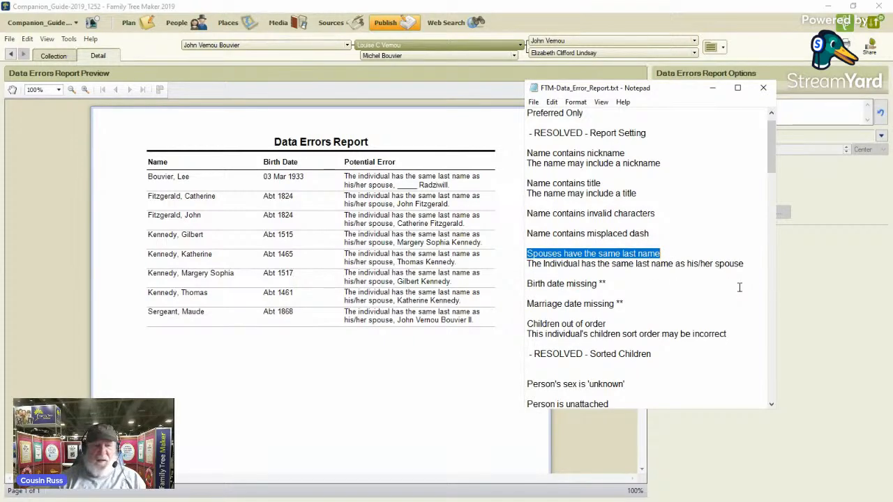
mouse_move(746, 258)
mouse_down()
mouse_move(681, 267)
mouse_move(744, 265)
mouse_up()
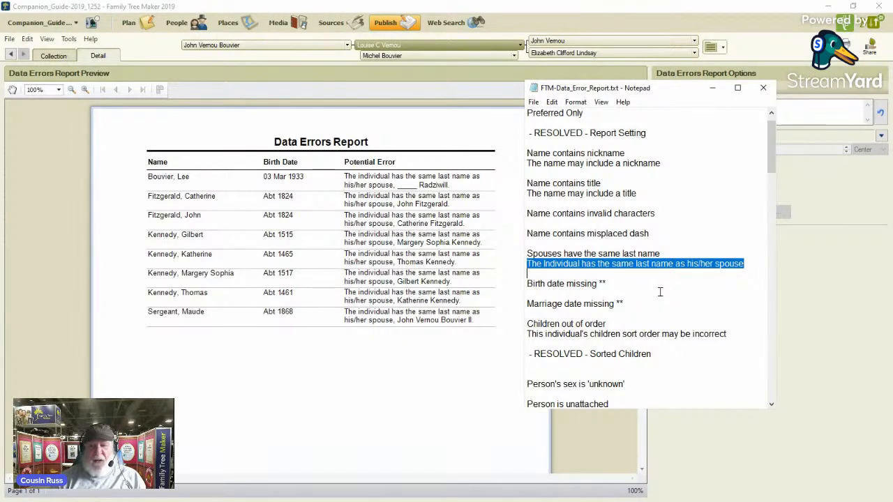
click(747, 265)
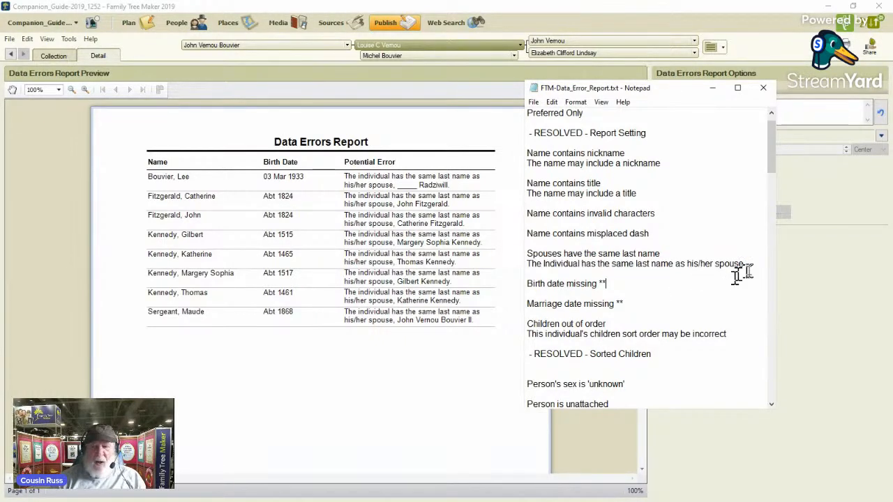
drag(753, 264, 524, 263)
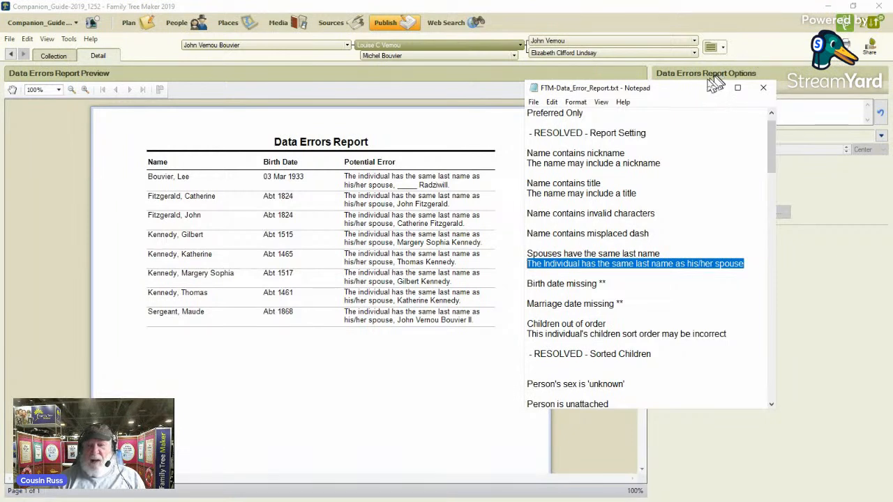
click(712, 89)
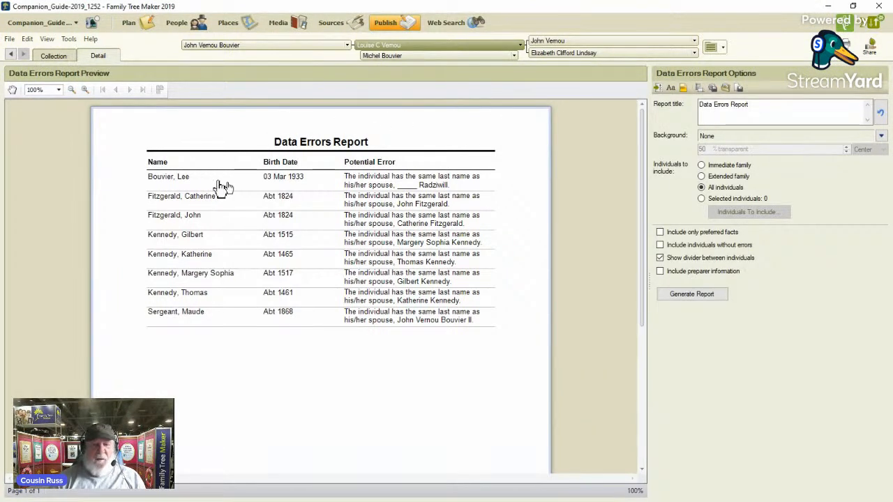
- Examine the name facts of the first individual listed in the report and close the record without saving
double_click(159, 183)
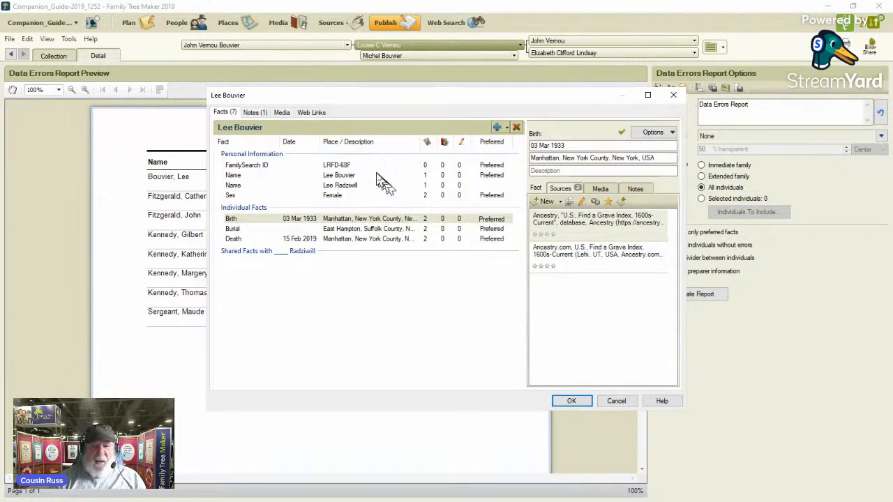
drag(342, 219, 310, 245)
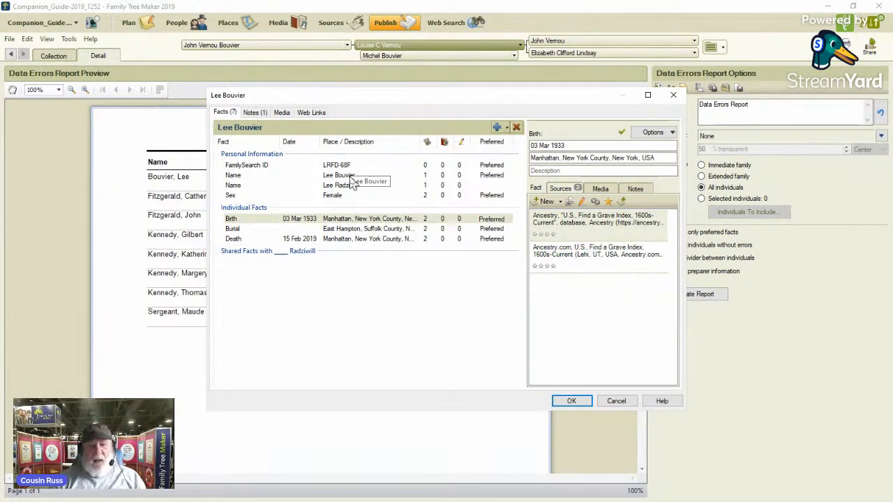
click(621, 405)
- Restrict the Data Errors Report to preferred facts only
click(715, 294)
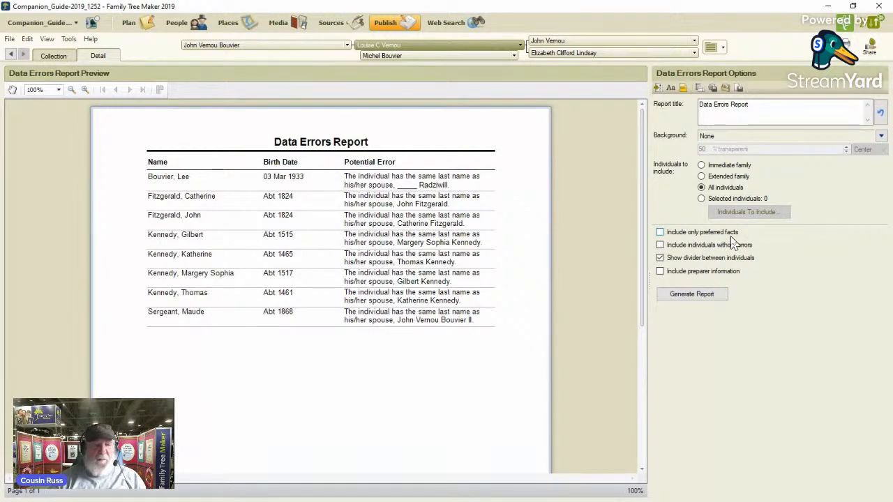
click(660, 233)
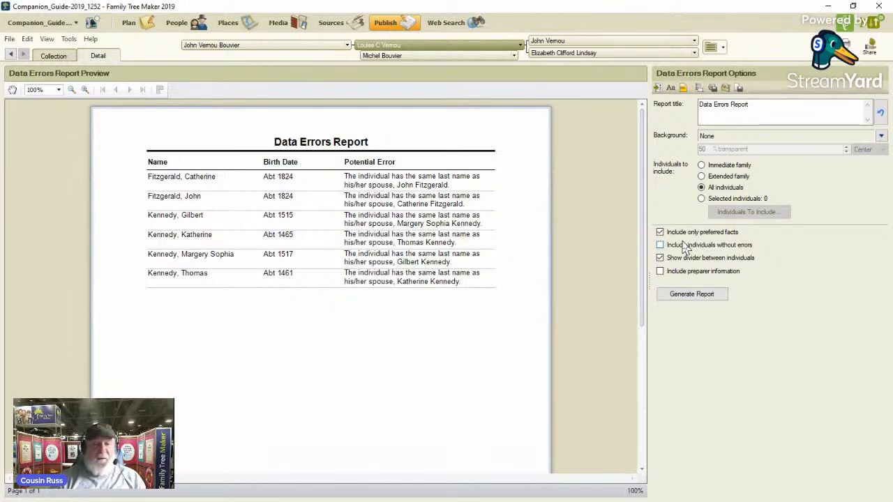
- Open the facts of the first individual in the report and start a custom fact labelled "Data Error Report"
double_click(195, 183)
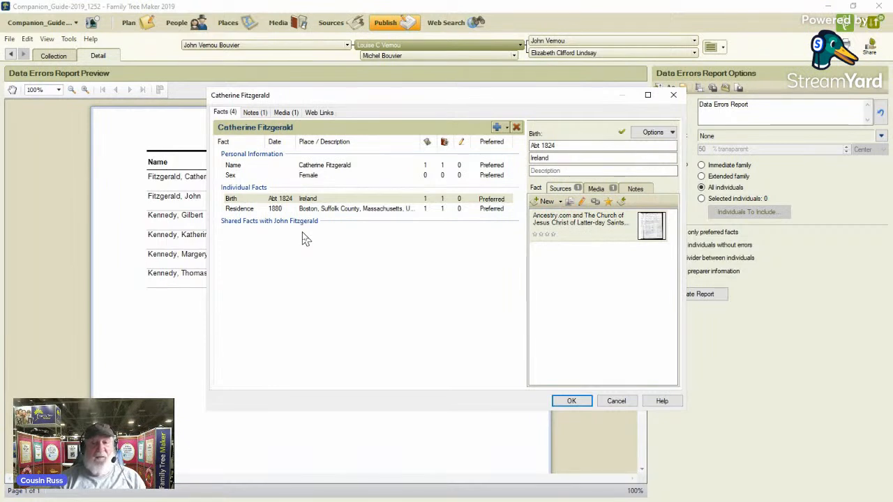
click(496, 127)
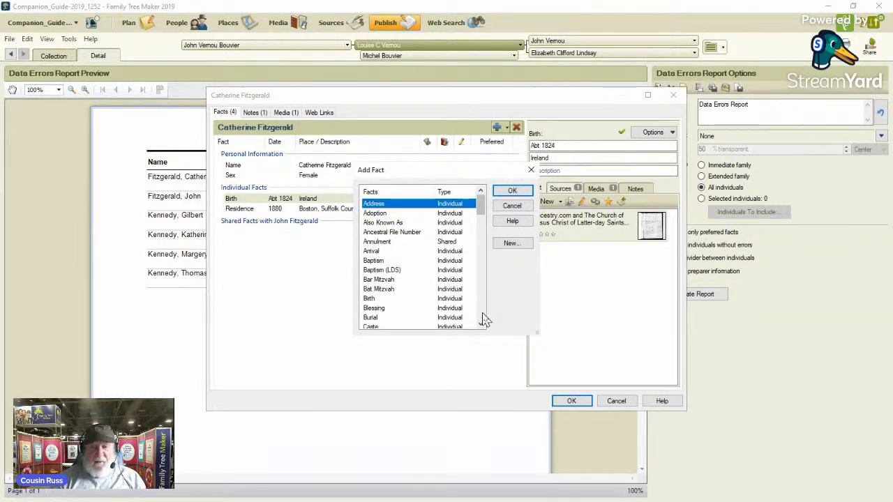
scroll(482, 312, down, 8)
scroll(478, 299, up, 3)
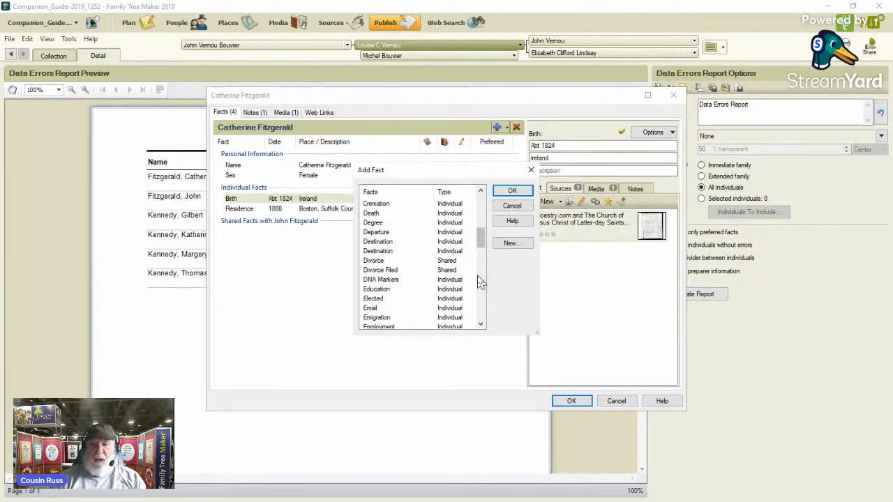
click(512, 246)
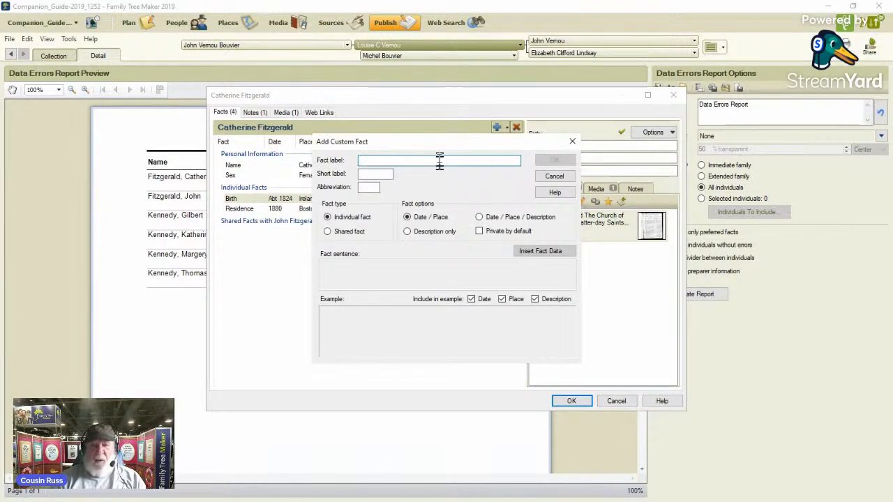
text(D)
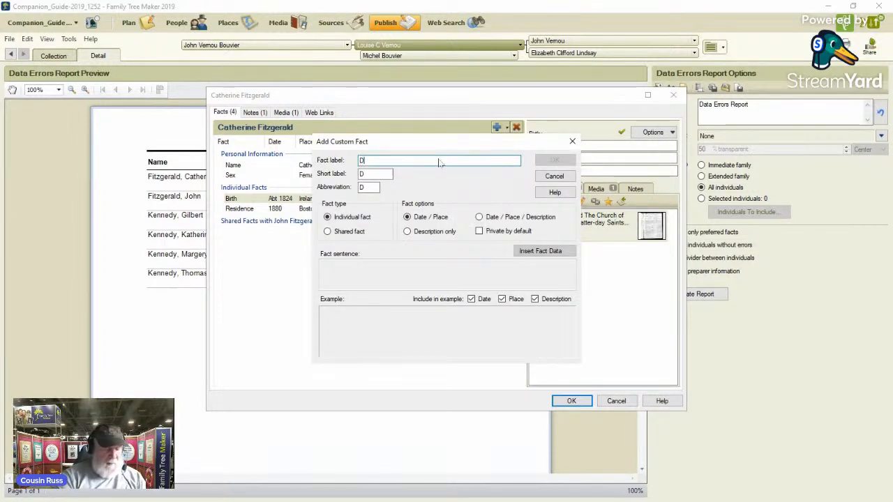
text(ata Er)
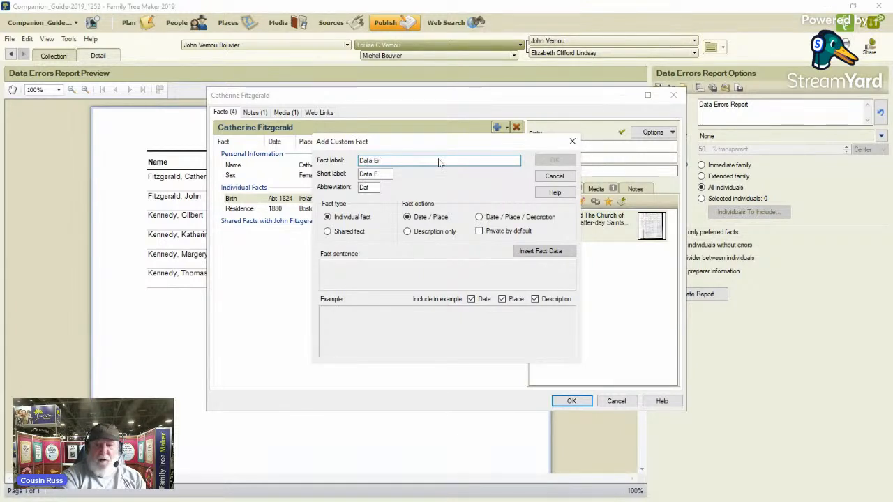
text(ror Report)
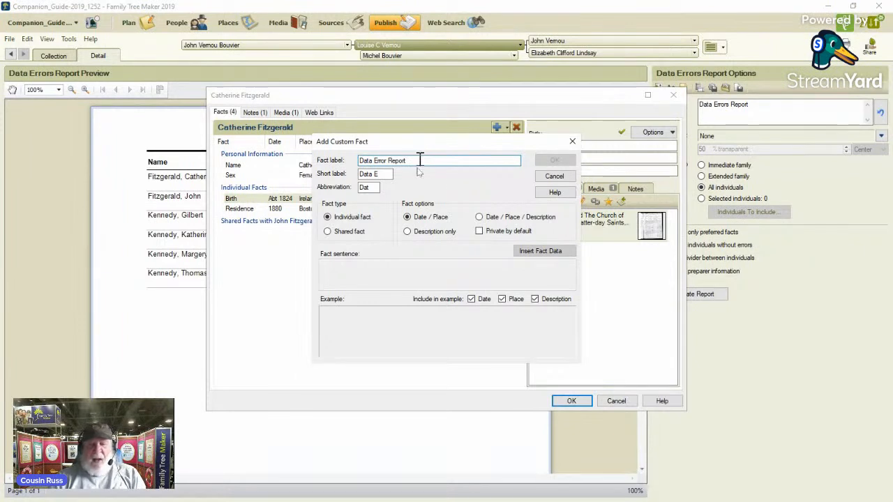
- Make the custom fact description only and private by default, exclude date and place from its example, and save it
click(407, 231)
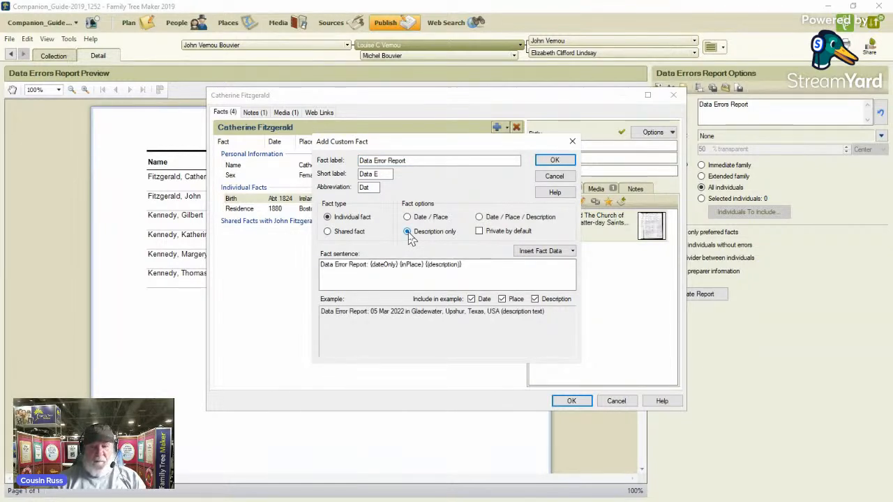
click(479, 231)
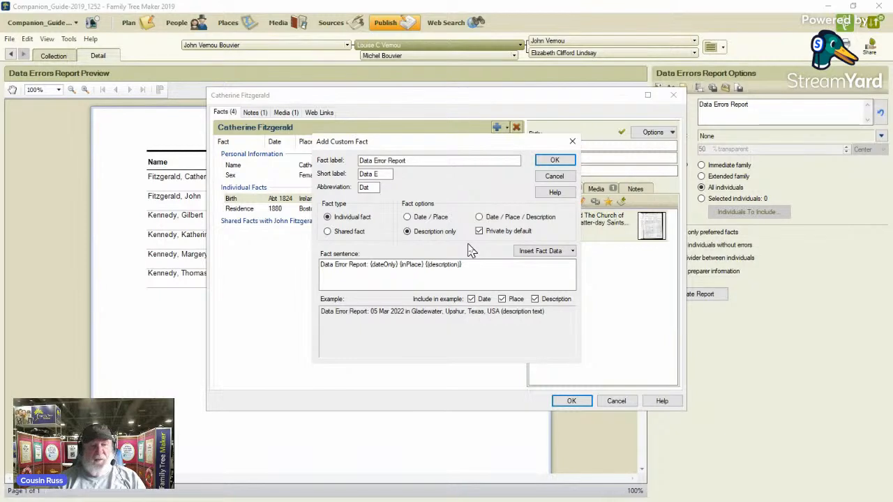
click(473, 300)
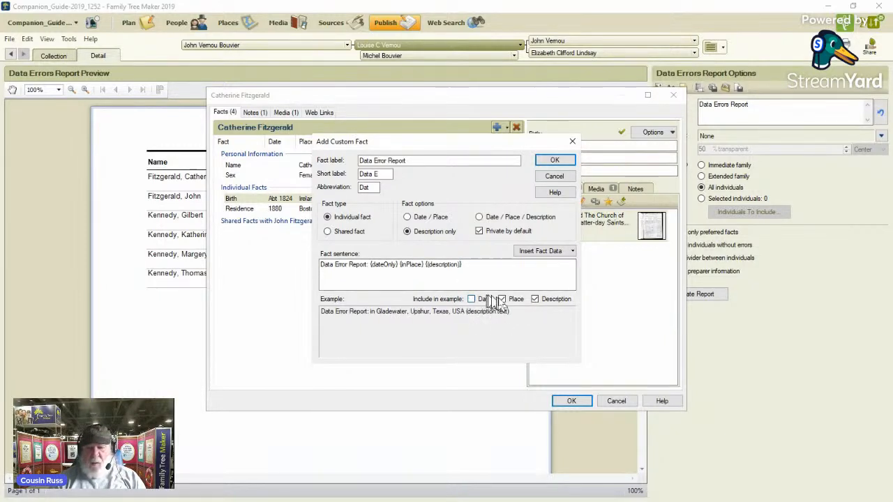
click(501, 300)
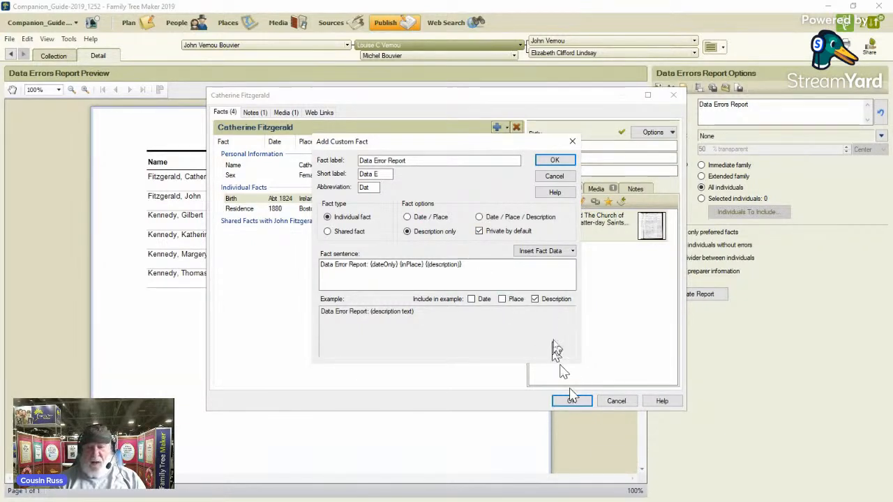
click(554, 162)
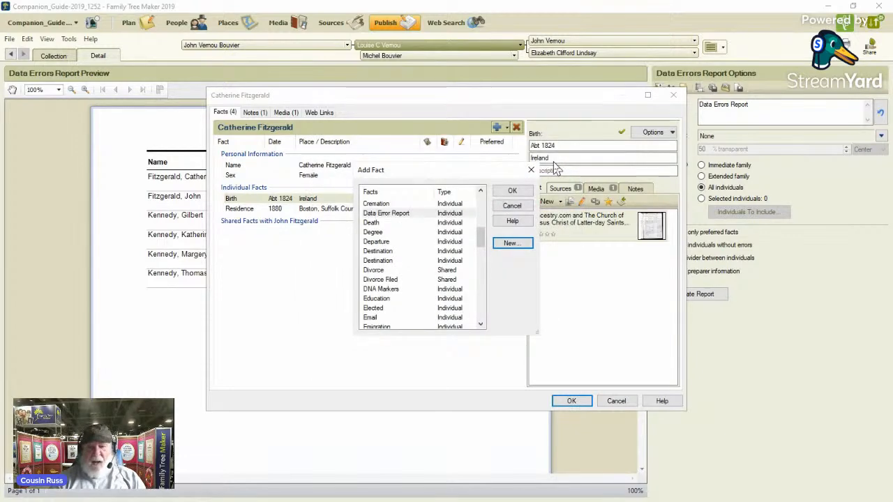
- Add the Data Error Report fact to the individual with the description "The Individual has the same last name as his/her spouse"
click(446, 214)
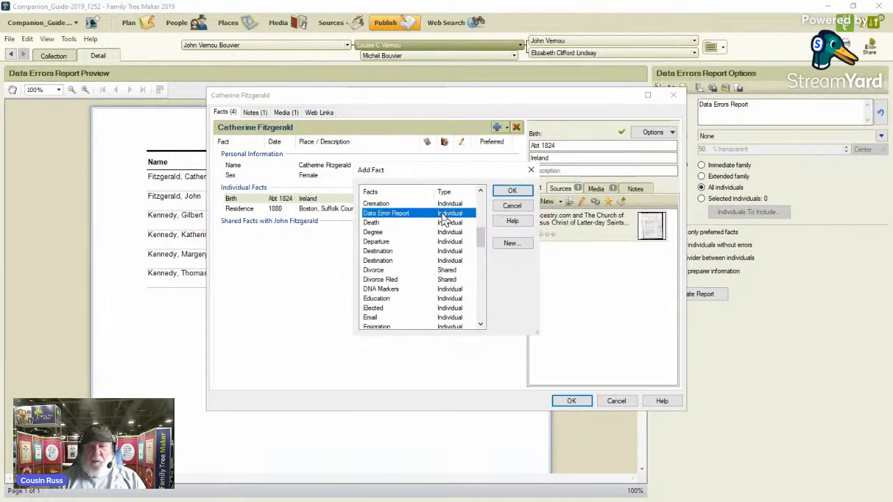
click(512, 193)
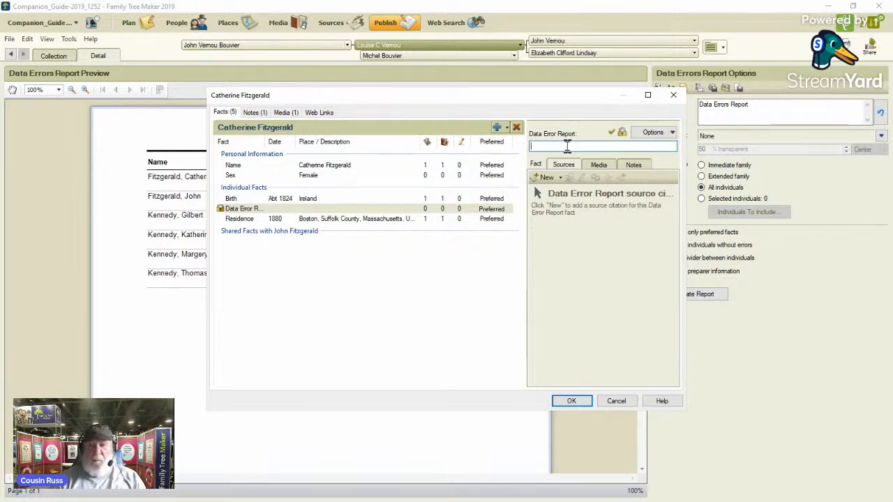
key(ctrl+v)
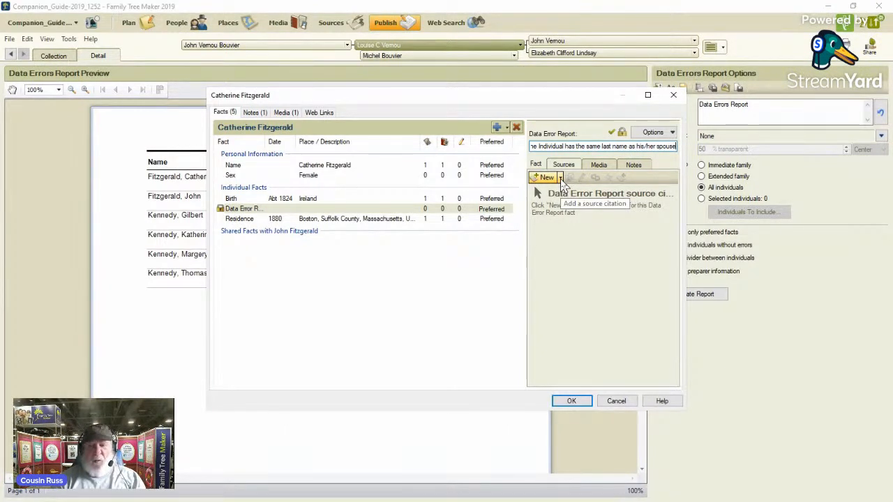
- Start a new source citation for the Data Error Report fact and create its source from the Firsthand Knowledge template
click(560, 179)
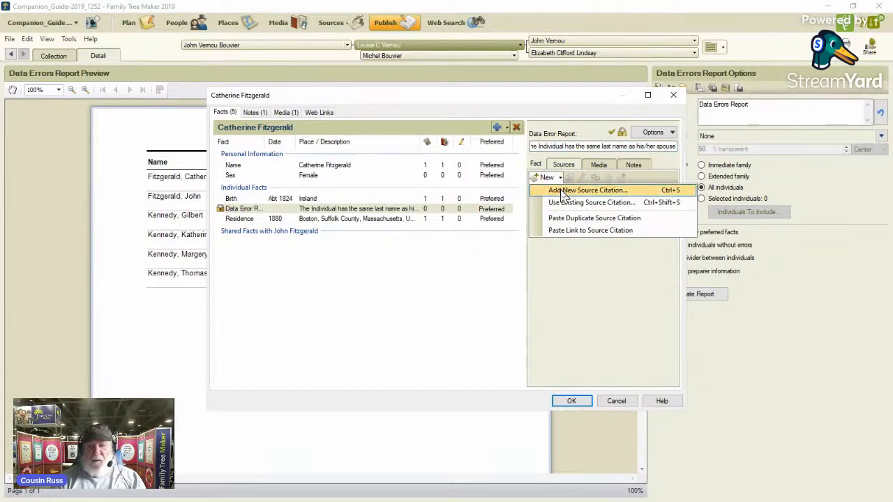
click(564, 191)
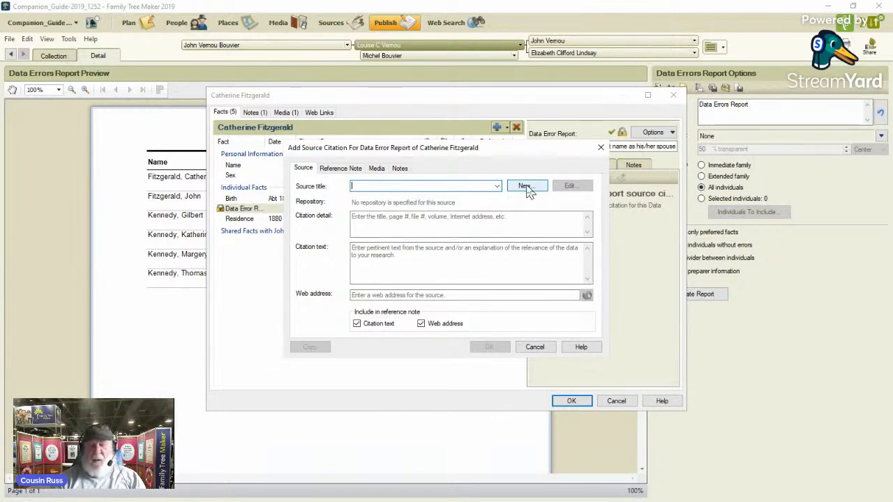
click(527, 187)
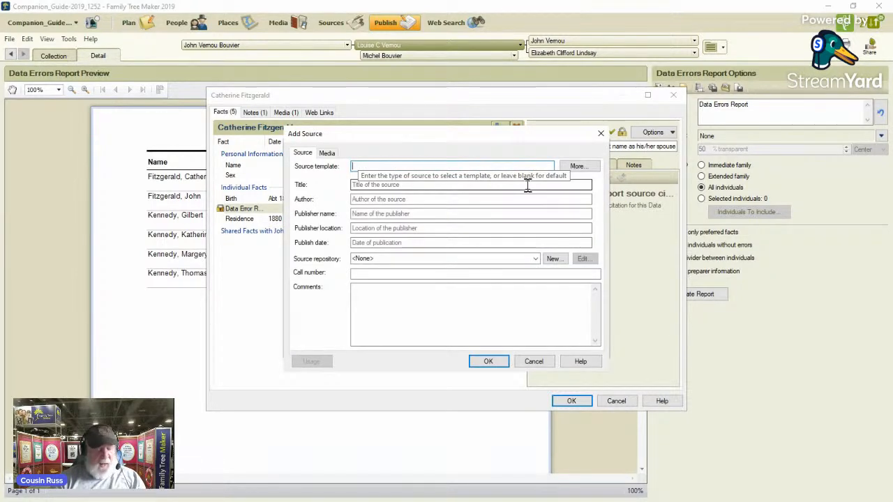
text(fir)
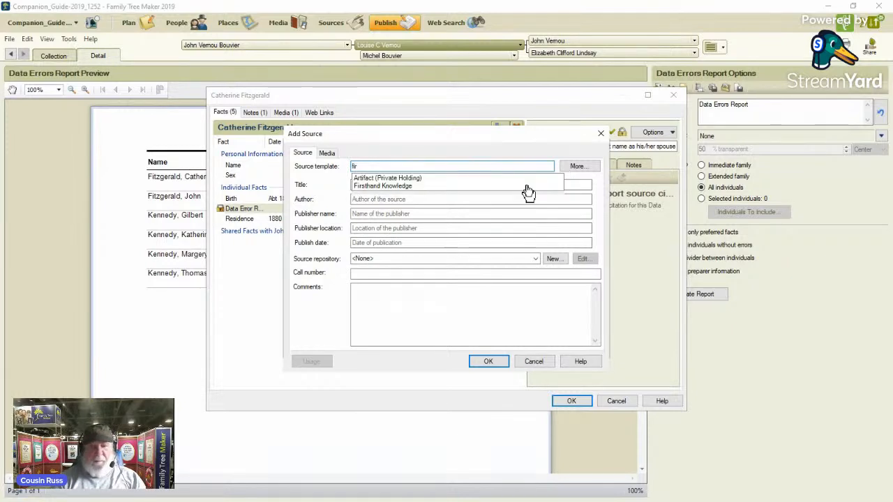
click(447, 186)
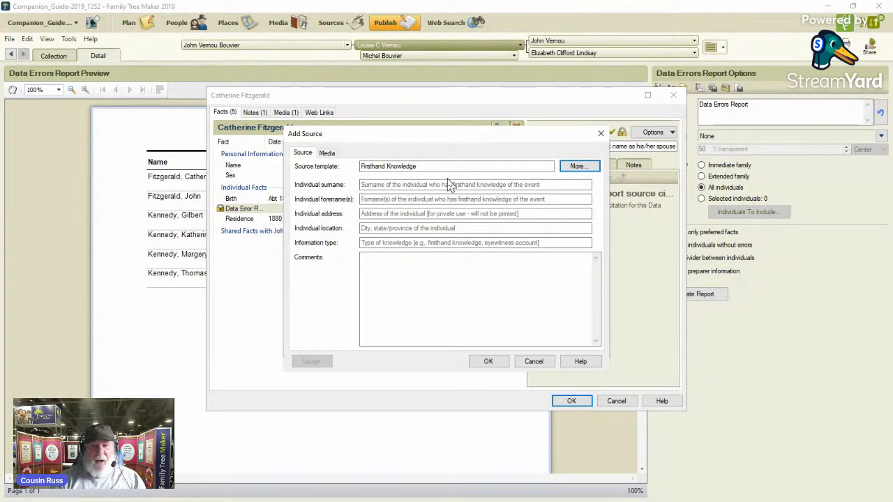
- Enter the informant's surname and forename in the source, set the information type to "File Citation", and save the source
click(448, 184)
text(Worl)
text(hington)
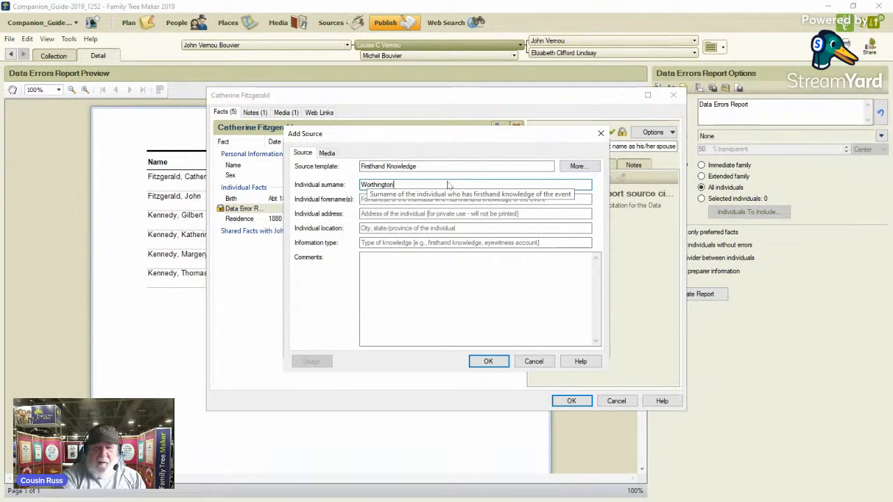
key(Tab)
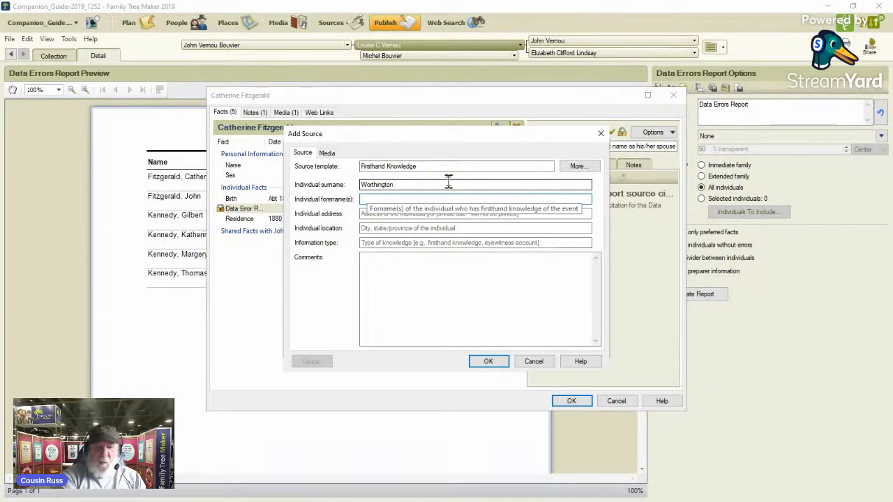
text(C)
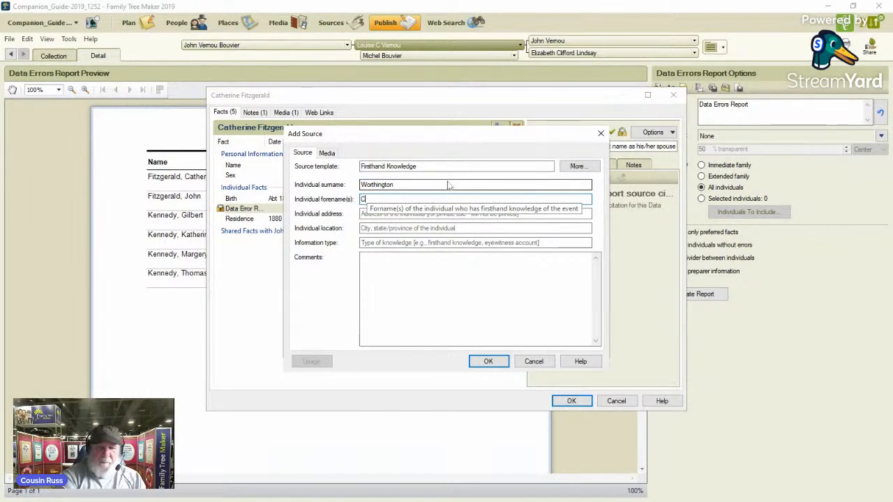
text(ousin Russ)
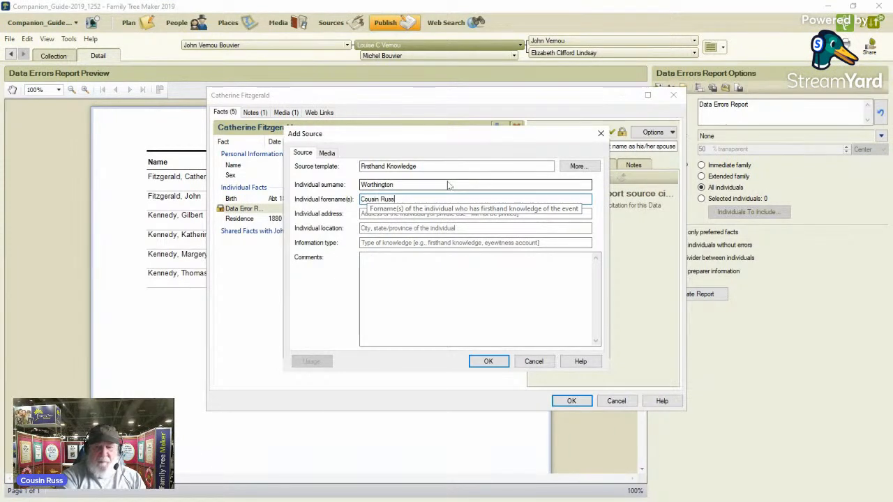
key(Tab)
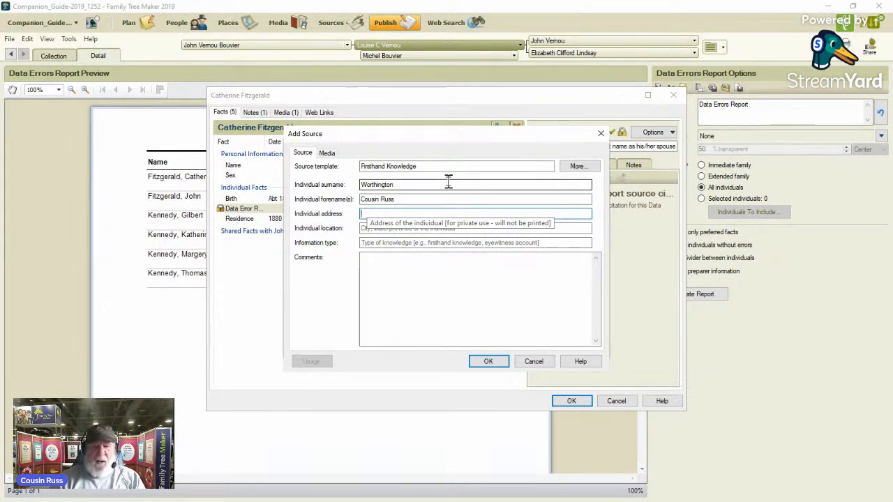
key(Tab)
key(Tab)
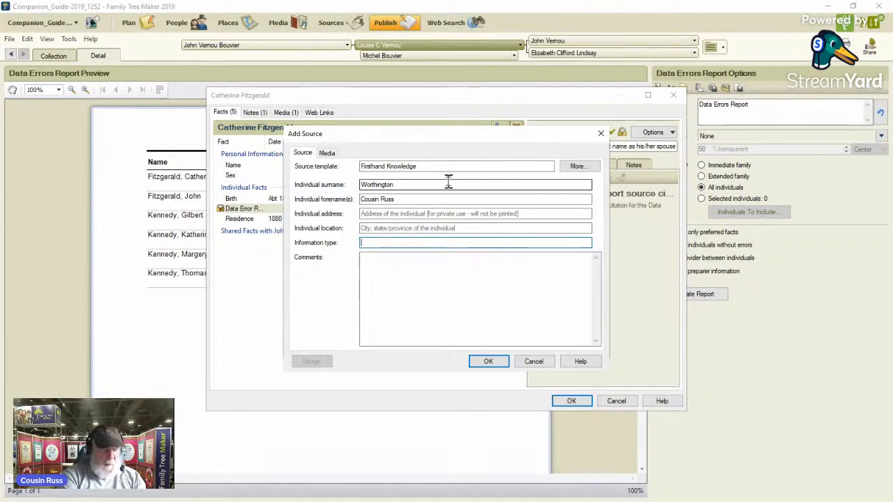
text(Fil)
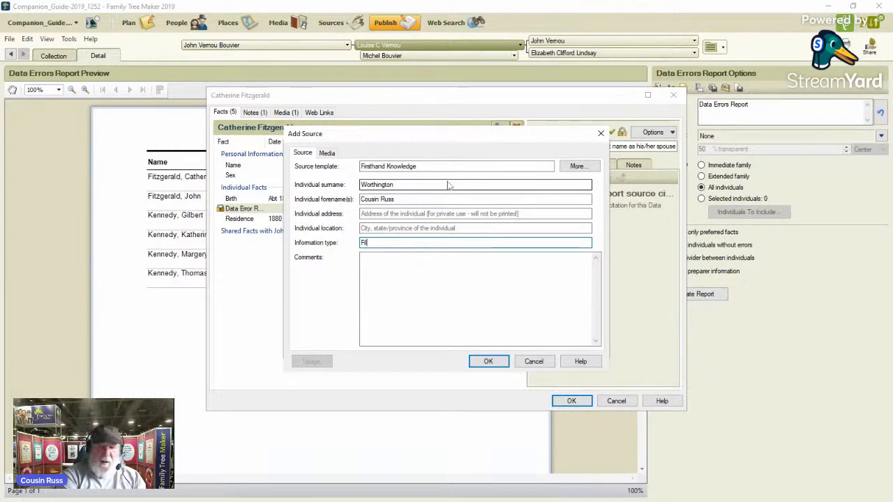
text(e Citation)
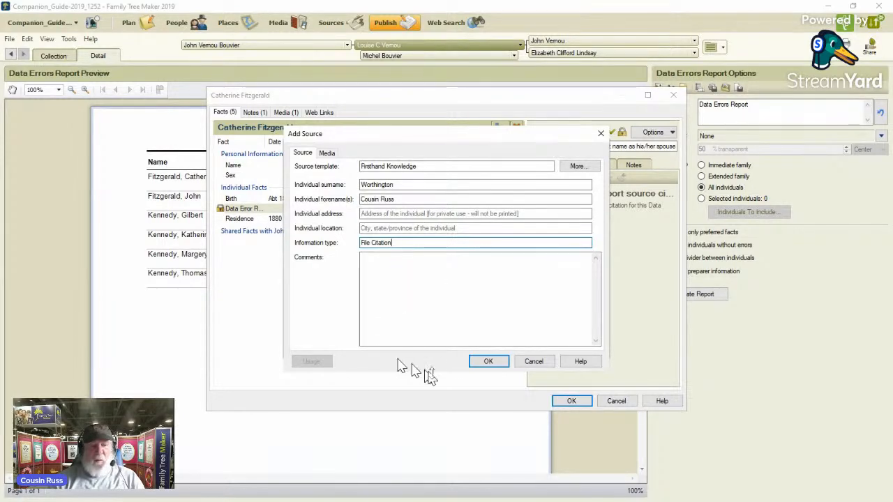
click(490, 361)
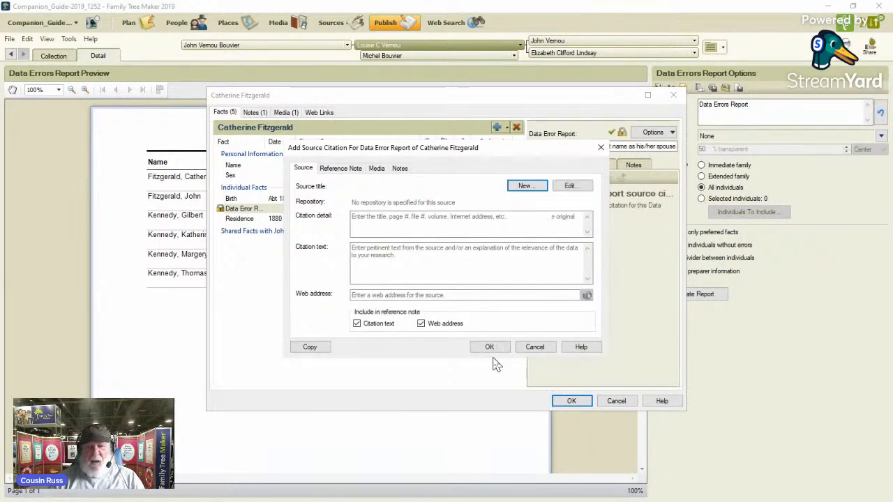
- Set the citation detail of the new source citation to "Data Error Report"
click(428, 227)
text(The Individual has the same last name as his/her spouse)
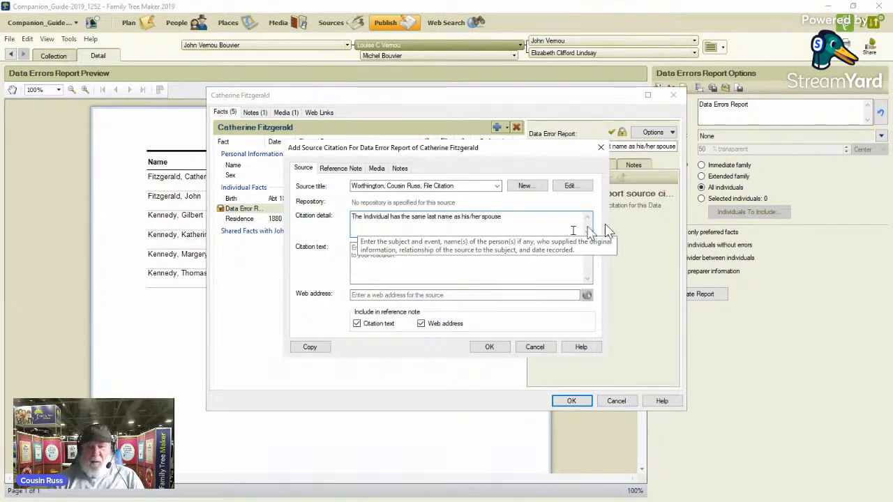
drag(521, 218, 332, 231)
text(Da)
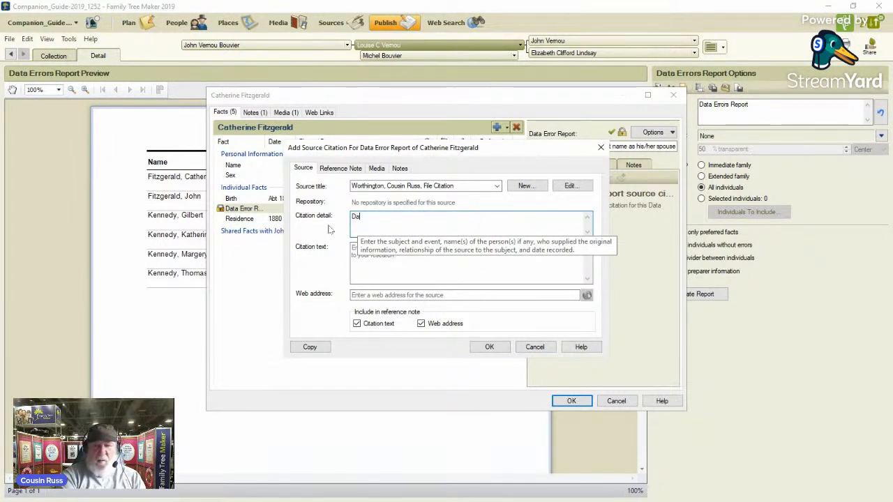
text(ta)
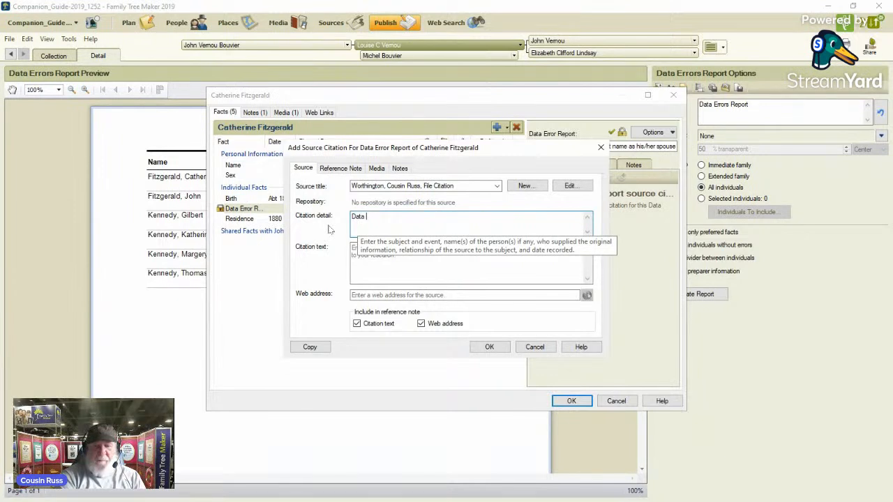
text( Rrror Report)
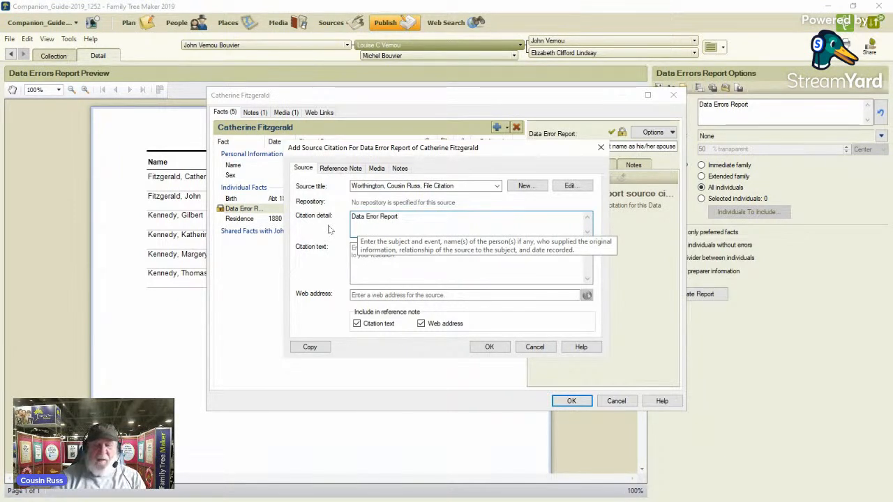
- Exclude citation text and web address from the reference note, enter "05 March 2022" as the citation text, and save the citation
click(422, 324)
click(357, 323)
click(364, 259)
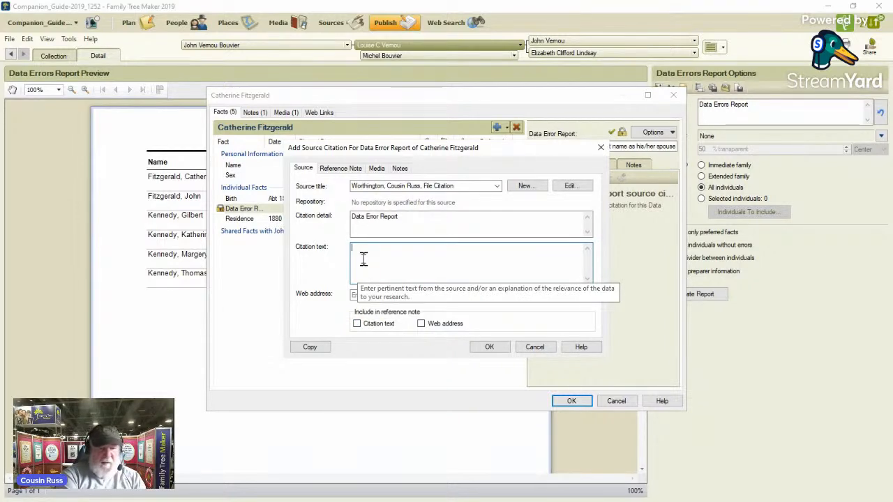
text(05)
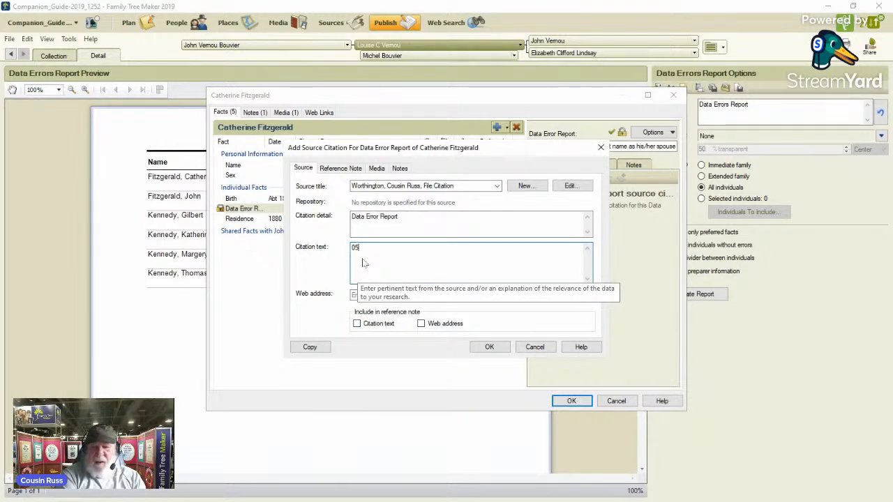
text( March)
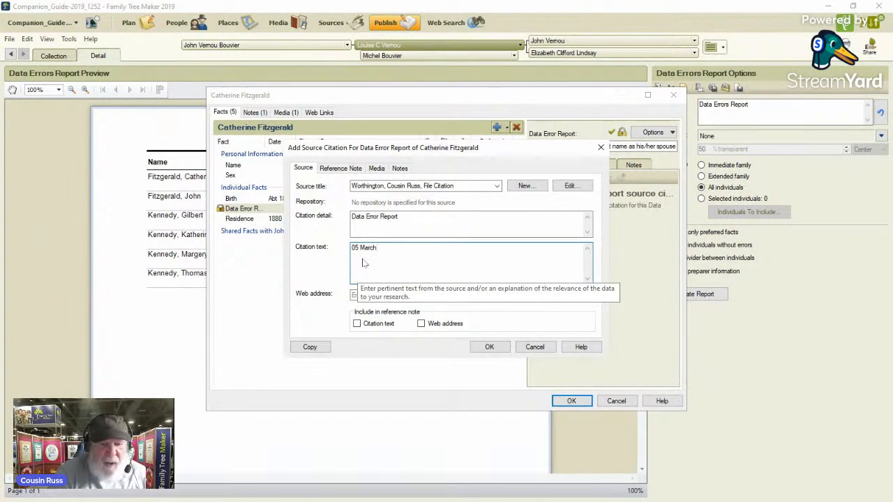
text( 2022)
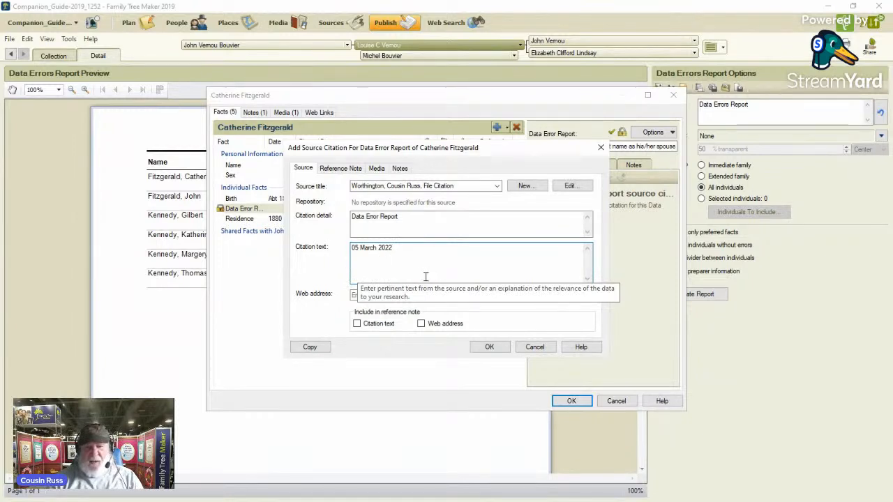
click(488, 348)
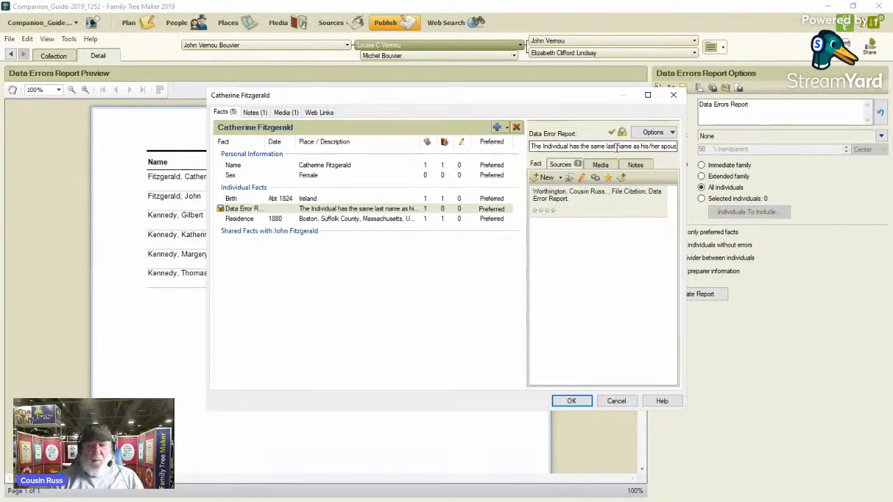
- Copy the fact's new source citation for reuse and save the individual's record
click(592, 206)
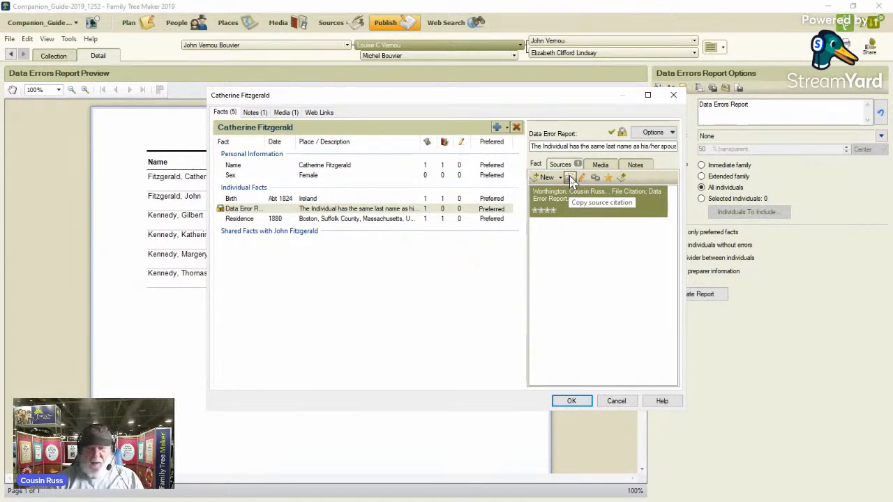
click(569, 176)
click(569, 401)
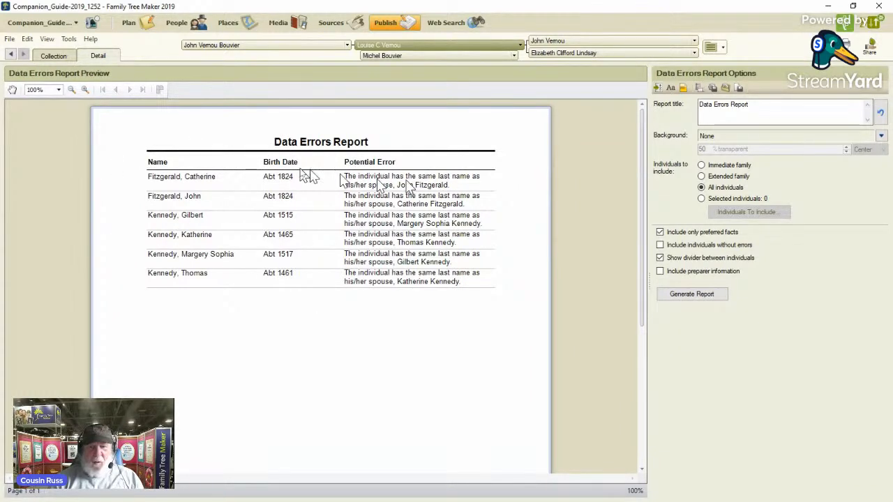
- Give the report's second individual a Data Error Report fact described "The Individual has the same last name as his/her spouse" and link the copied source citation
double_click(175, 201)
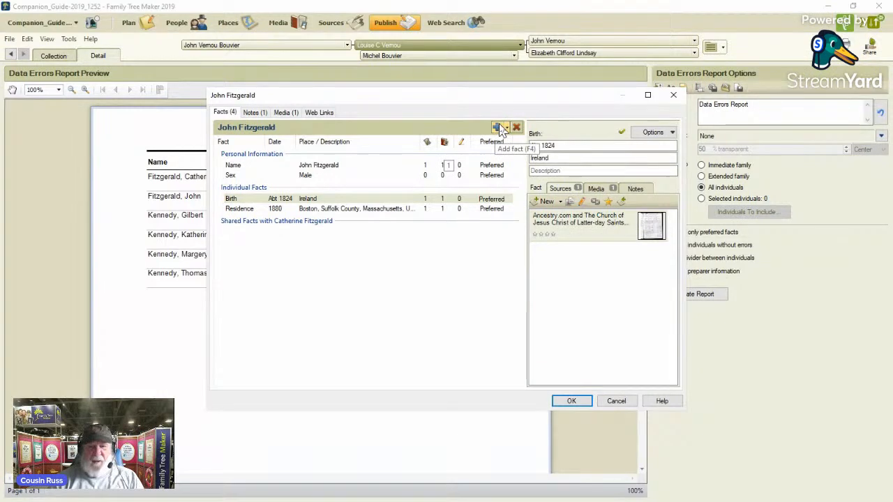
click(500, 128)
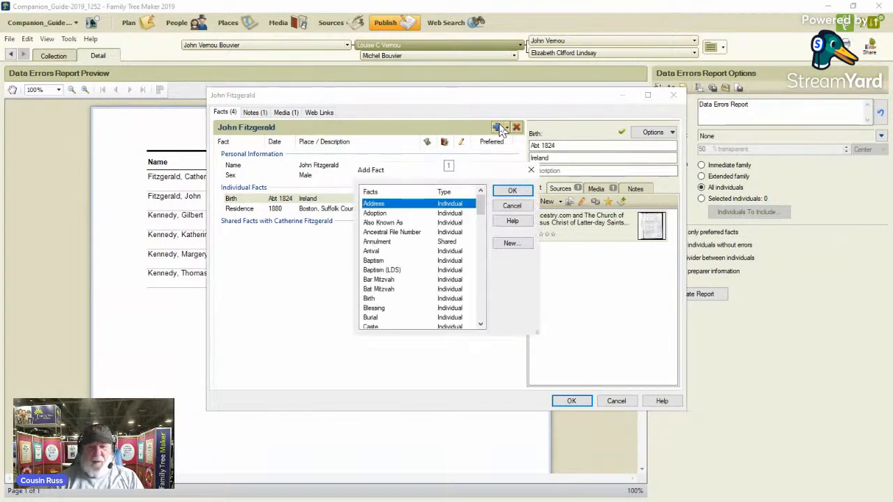
click(481, 311)
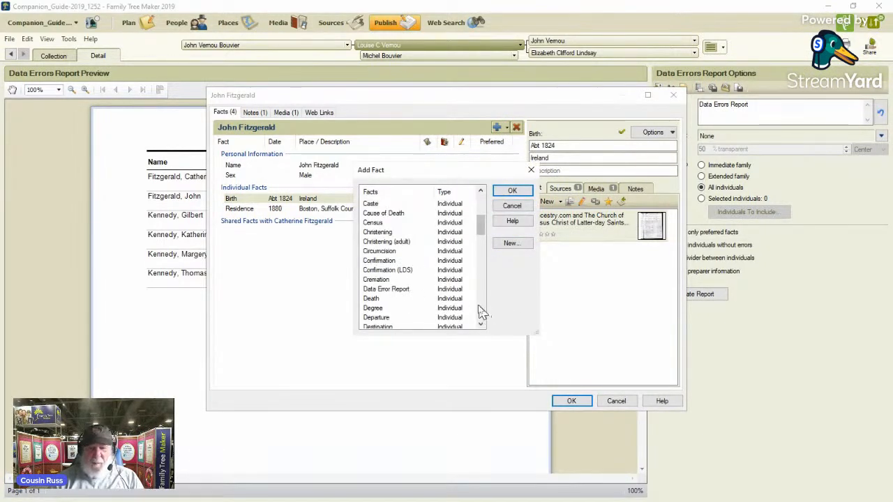
click(395, 293)
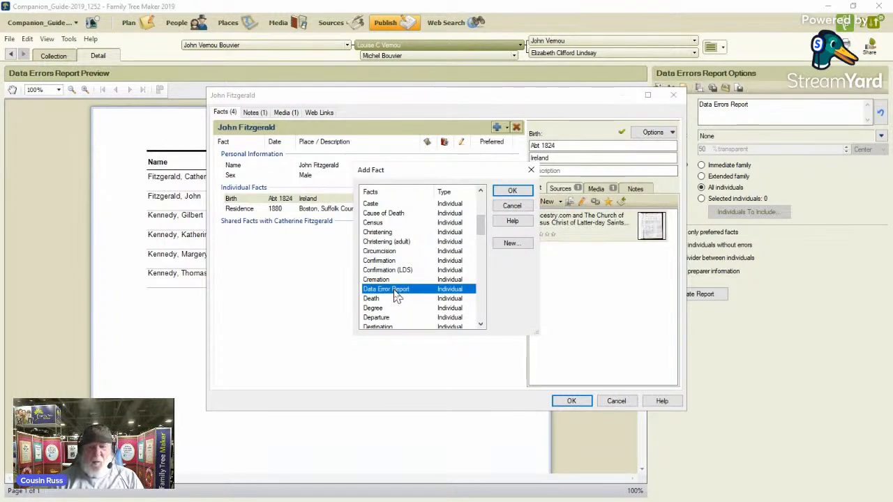
click(511, 191)
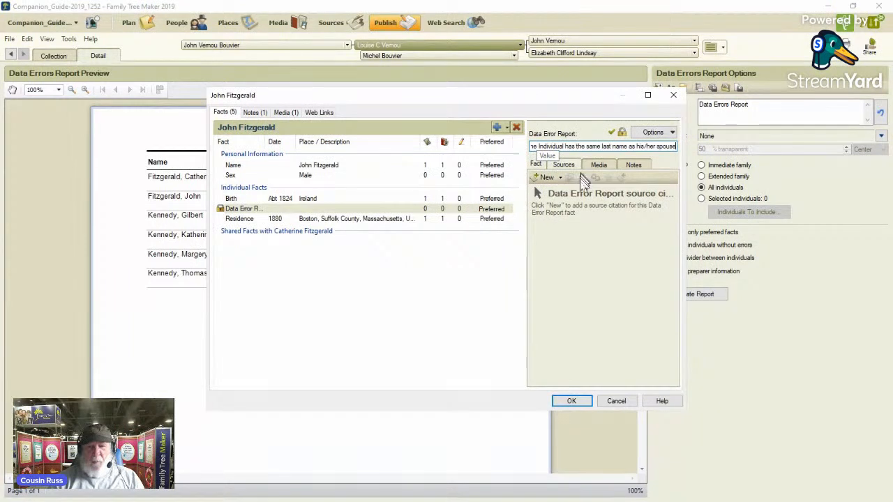
click(560, 179)
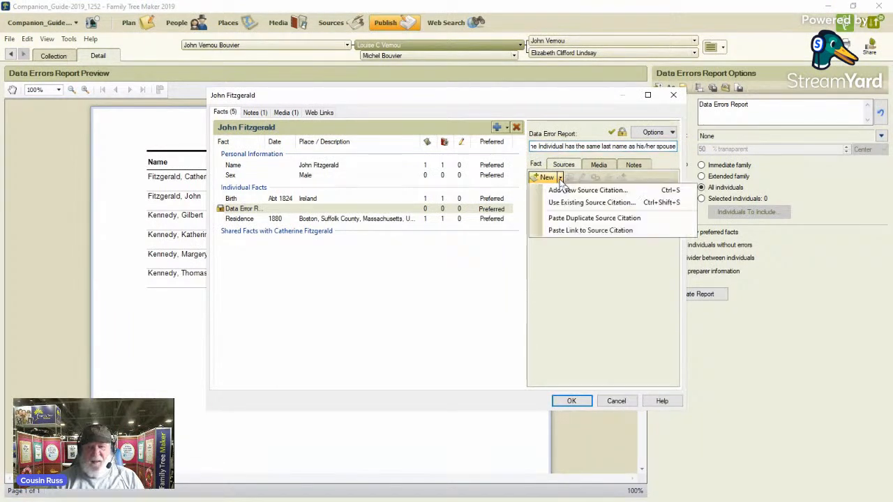
click(563, 230)
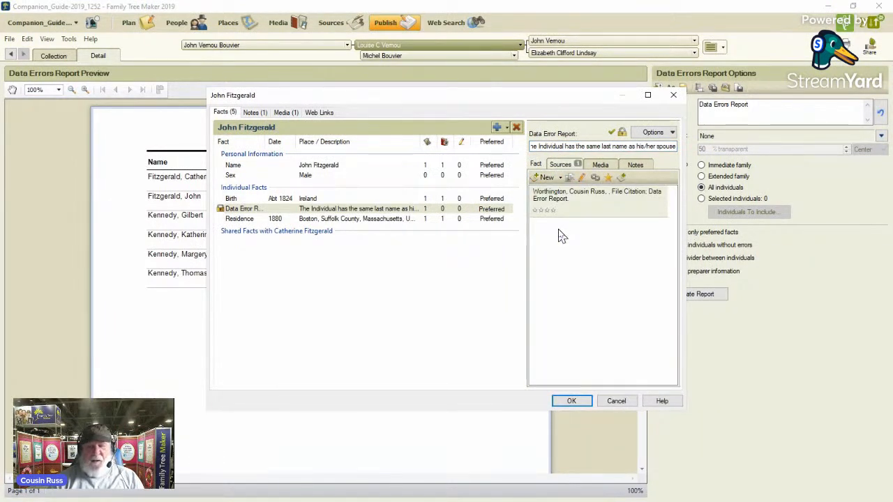
- Save the individual's record and switch the report to selected individuals, including all persons in the filter
click(568, 401)
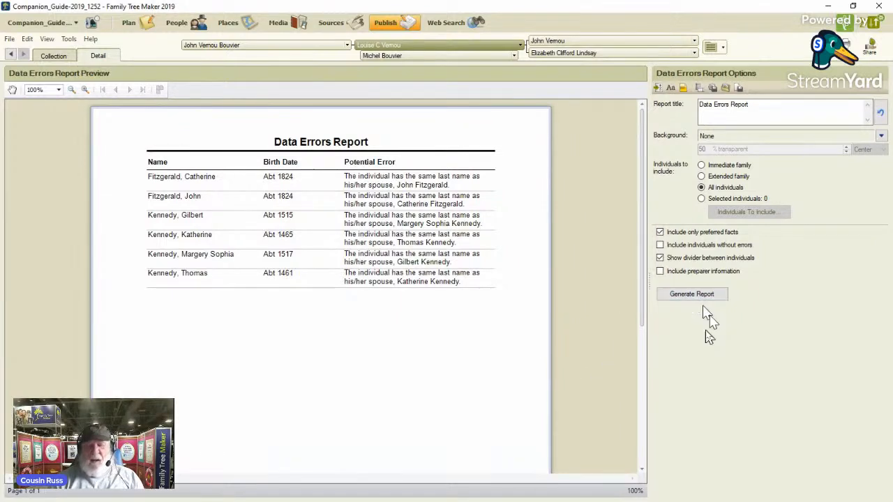
click(702, 199)
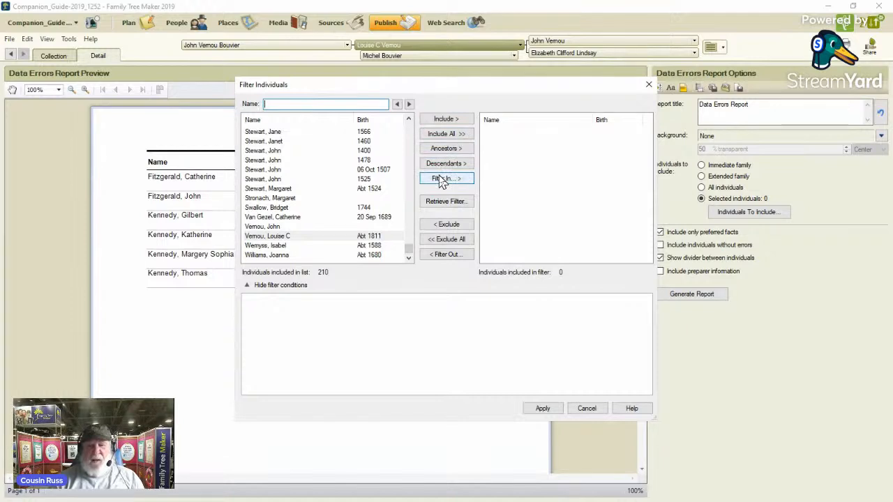
click(441, 134)
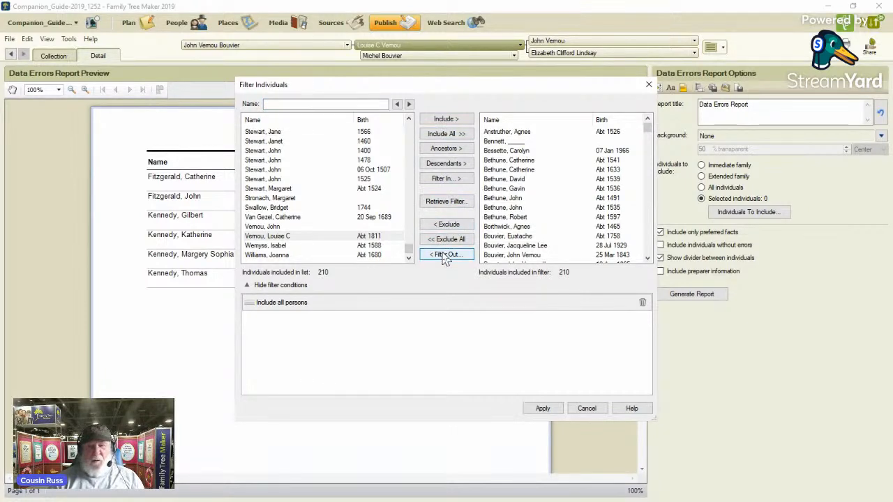
- Filter out individuals whose Data Error Report fact exists, using Any Data under all facts, and apply the filter to the report
click(445, 256)
click(372, 224)
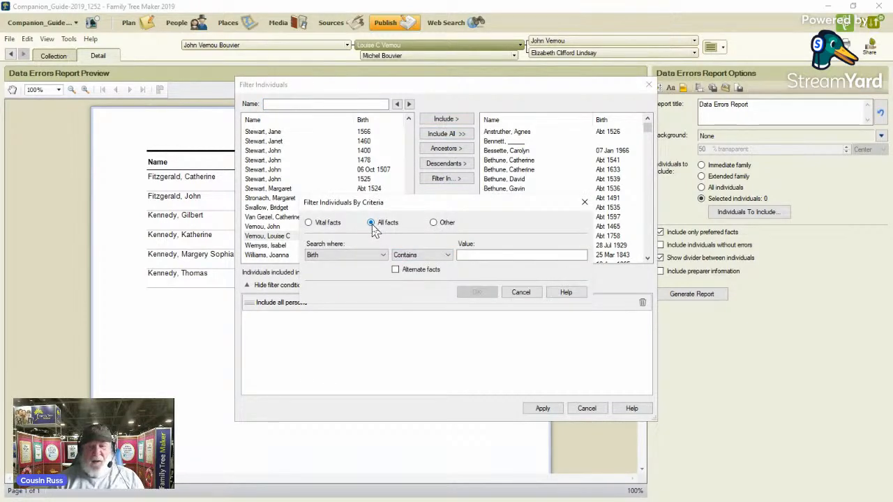
click(383, 255)
drag(383, 301, 393, 387)
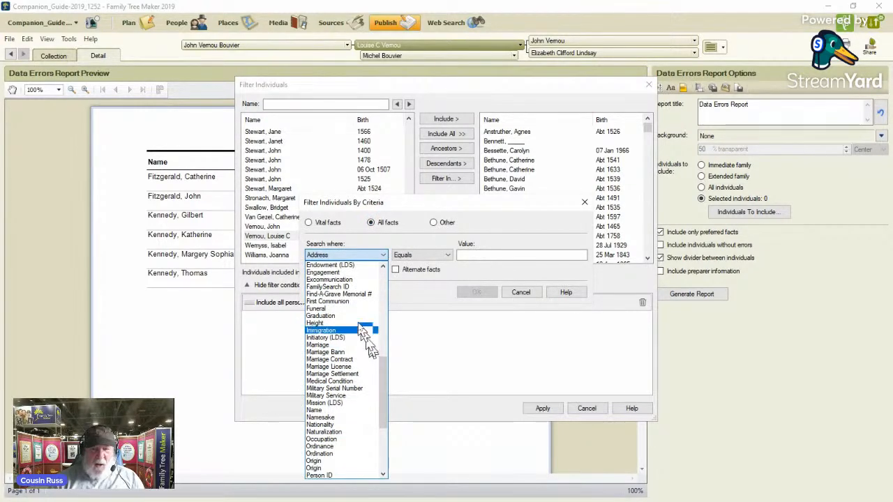
scroll(366, 335, up, 4)
scroll(364, 324, up, 3)
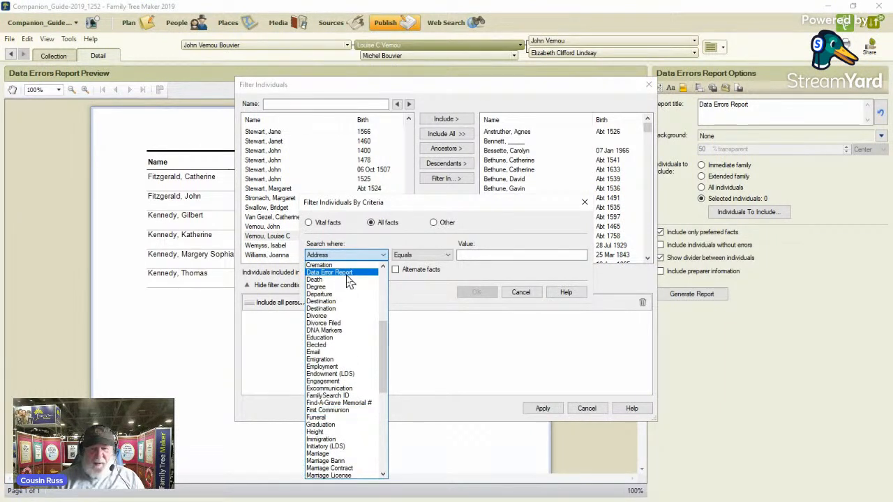
click(346, 274)
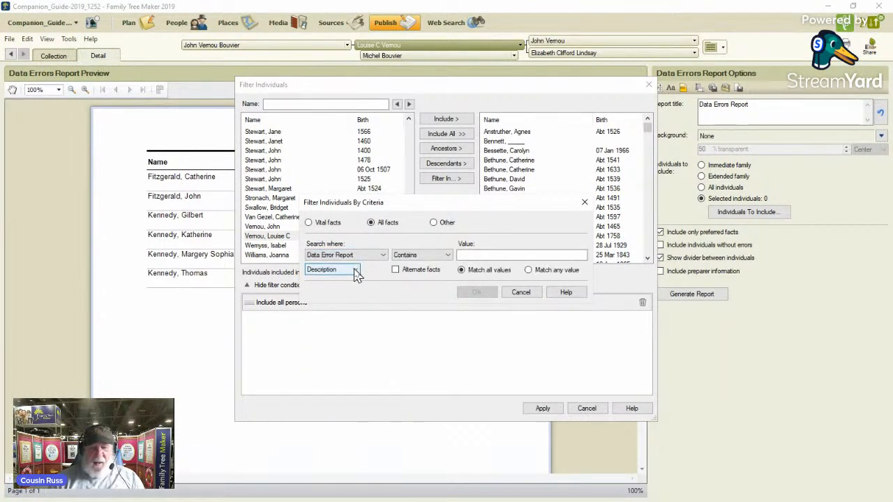
click(355, 271)
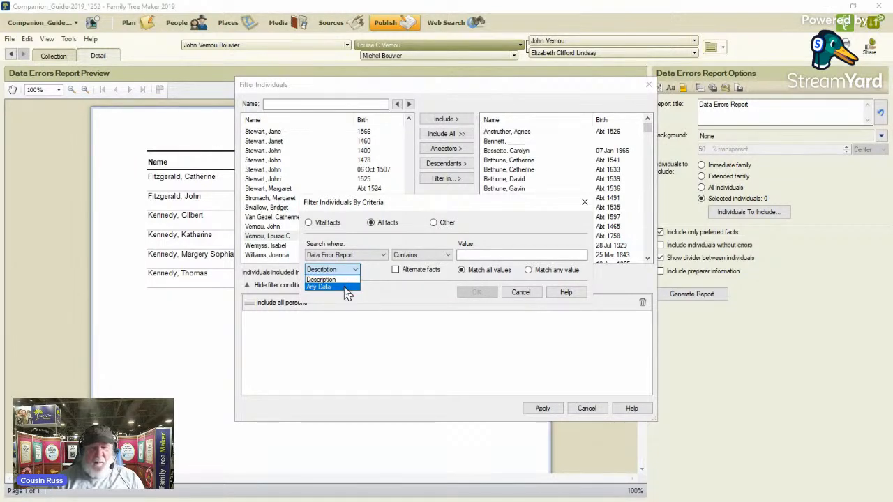
click(348, 286)
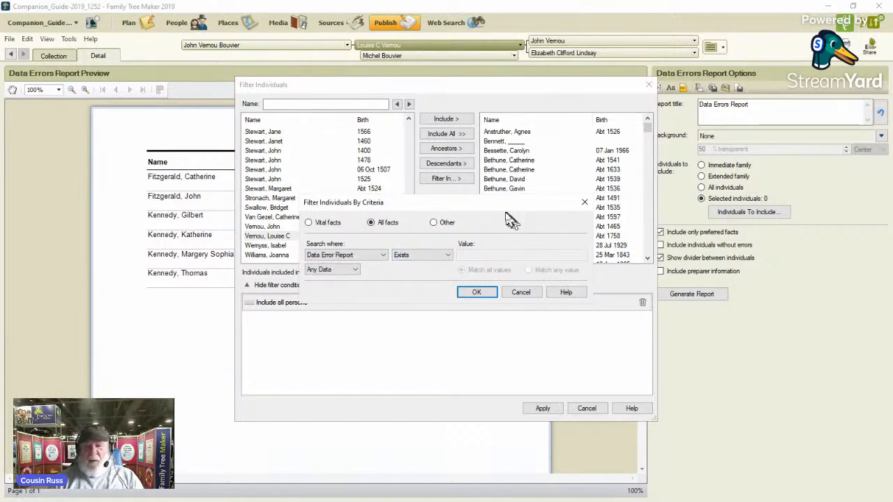
drag(482, 201, 468, 113)
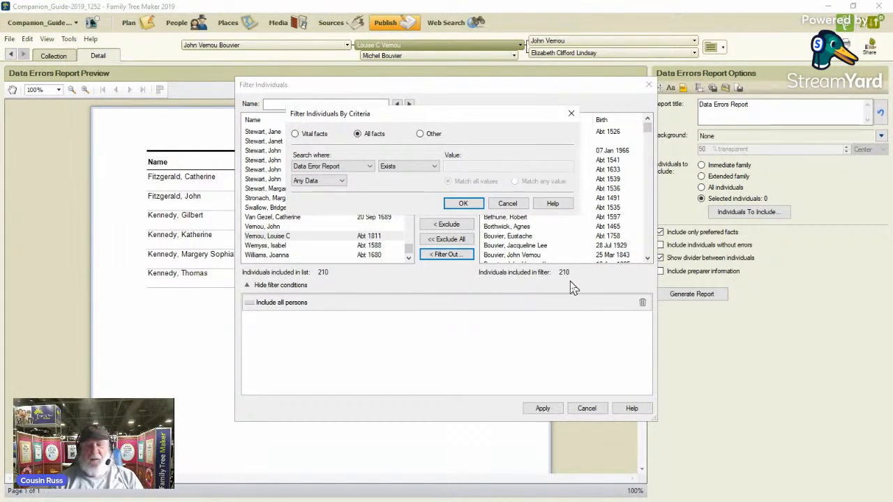
click(464, 204)
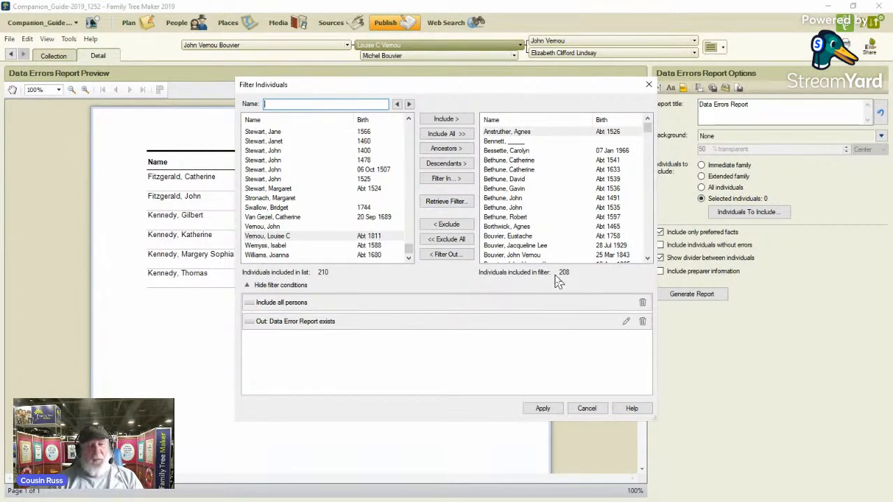
click(543, 410)
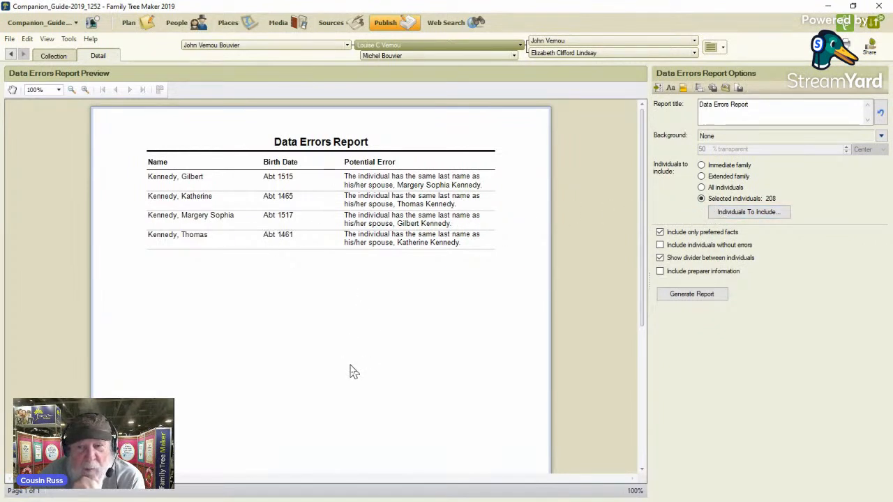
- Save a Data Error Report fact described "The Individual has the same last name as his/her spouse" for the filtered report's first individual, linking the copied citation
click(189, 181)
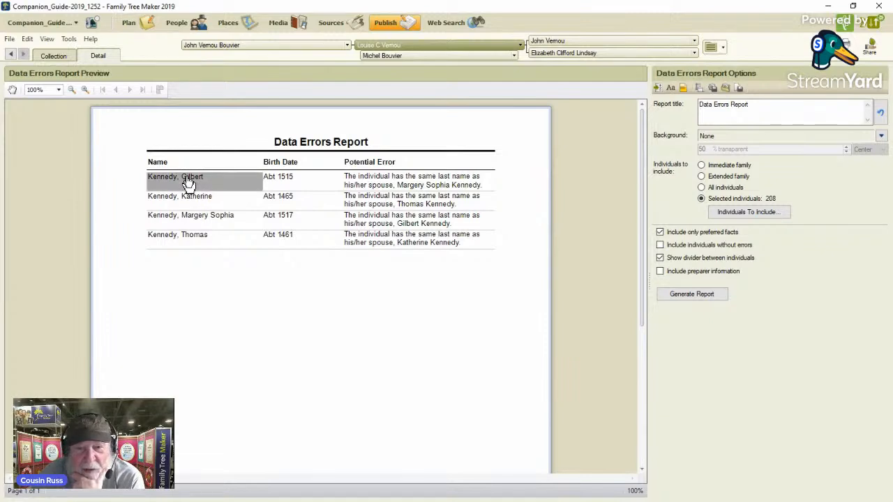
double_click(188, 180)
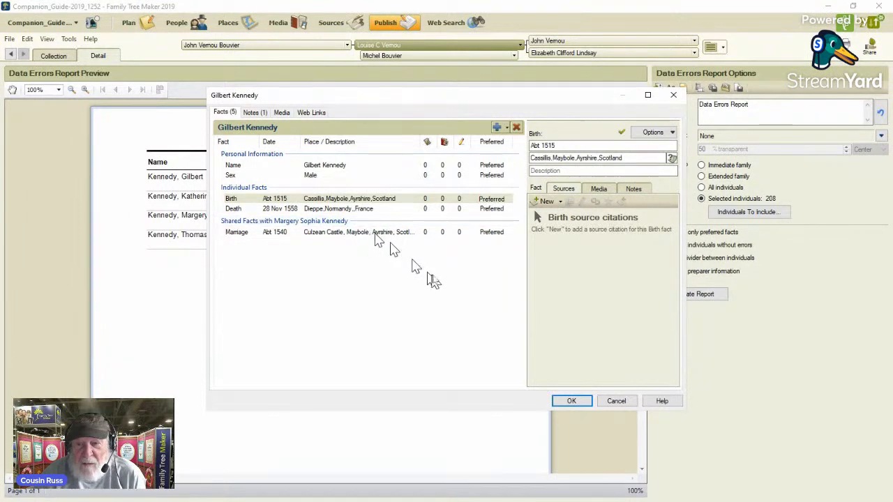
click(496, 127)
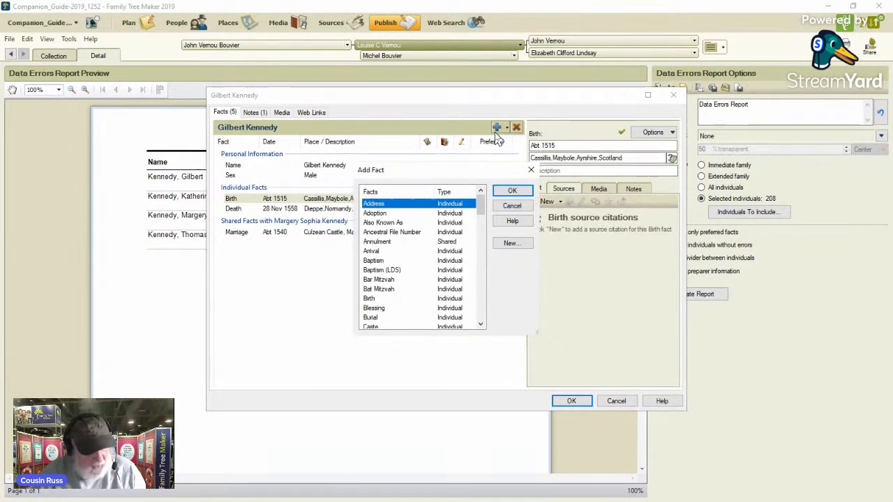
key(d)
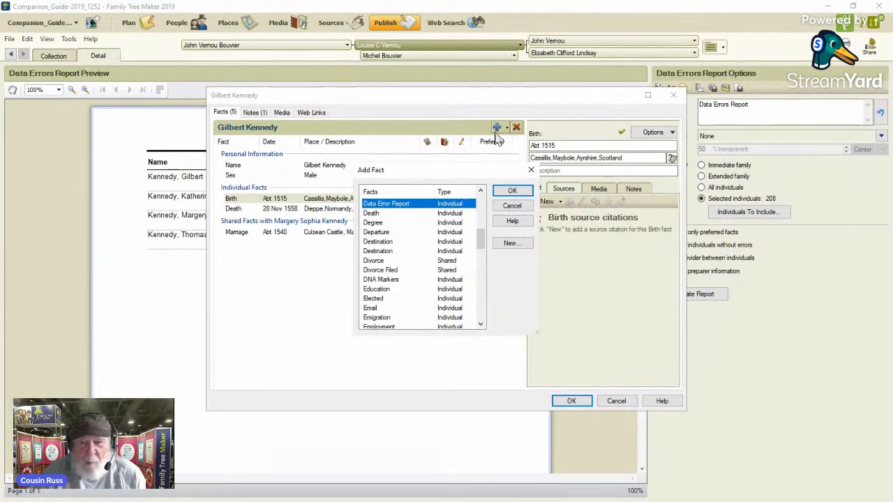
click(510, 188)
text(The Individual has the same last name as his/her spouse)
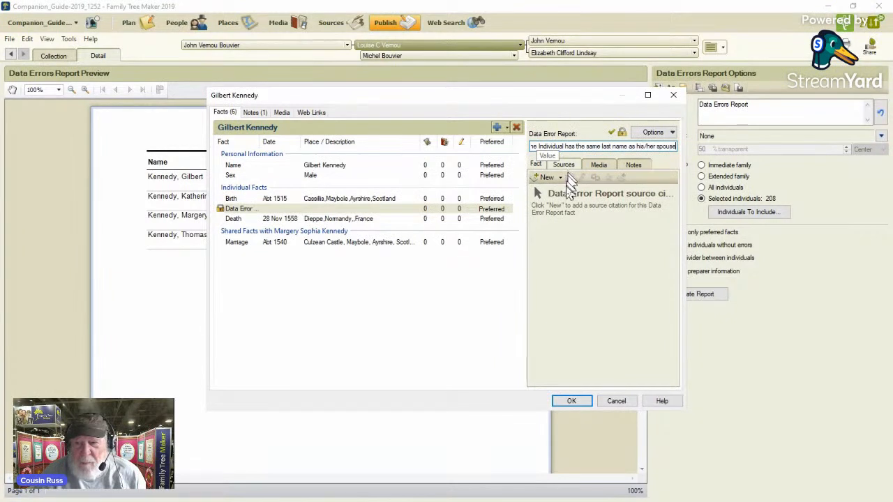
click(547, 177)
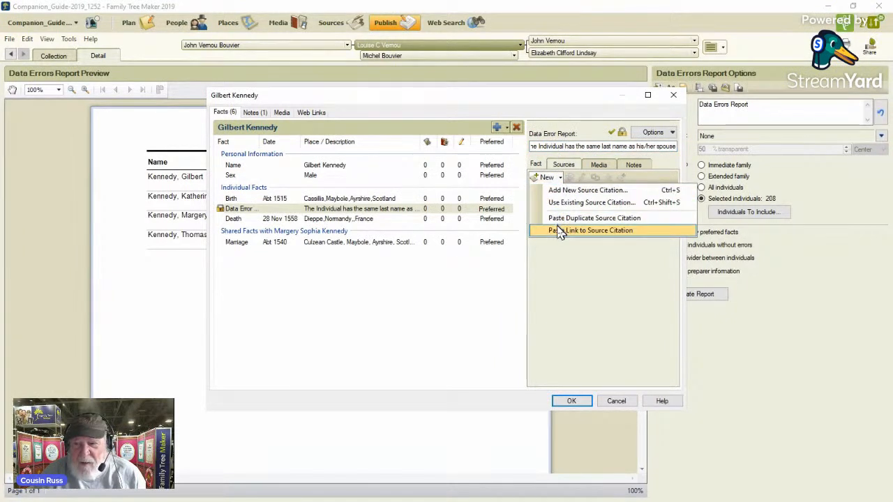
click(561, 230)
click(567, 403)
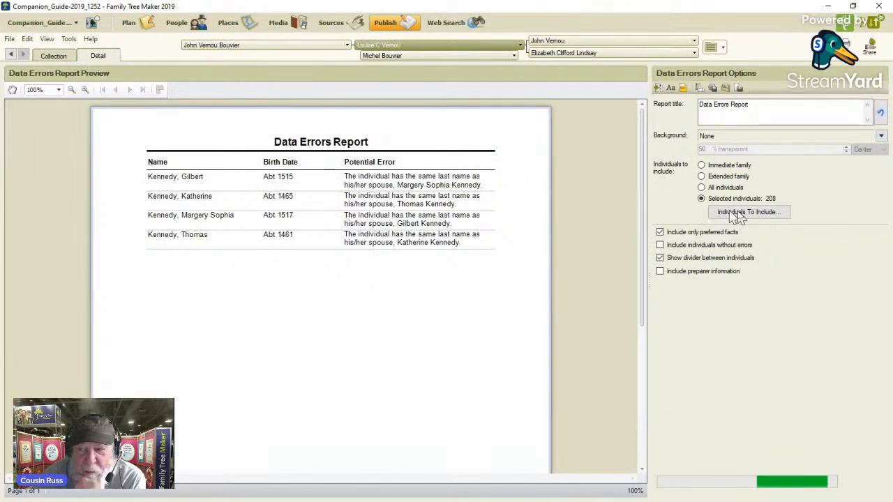
- Give the filtered report's second individual a Data Error Report fact described "The Individual has the same last name as his/her spouse" and link the copied citation
double_click(198, 201)
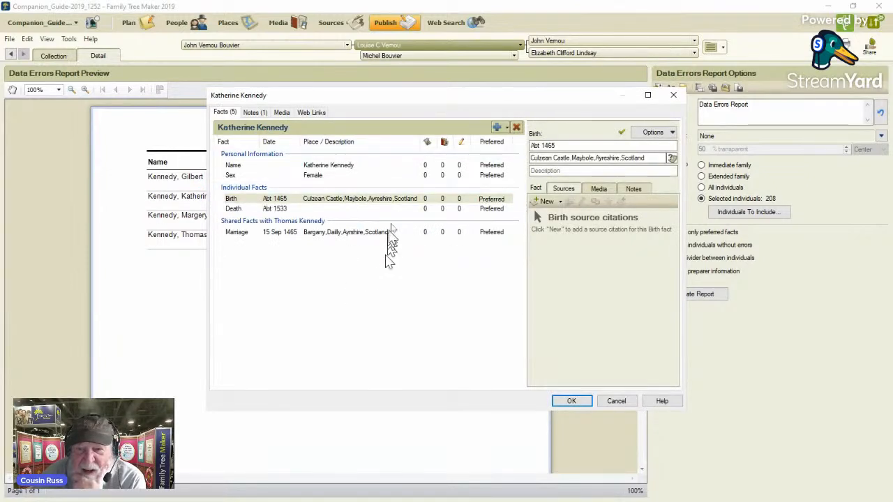
click(496, 127)
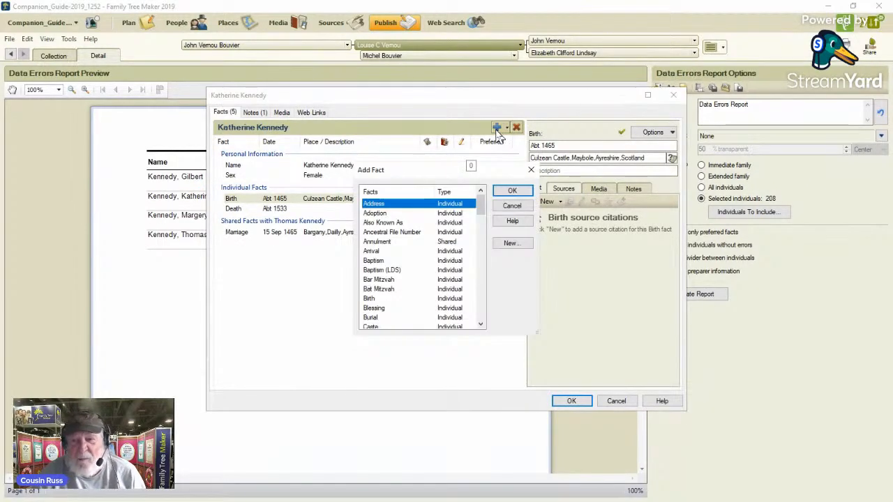
key(d)
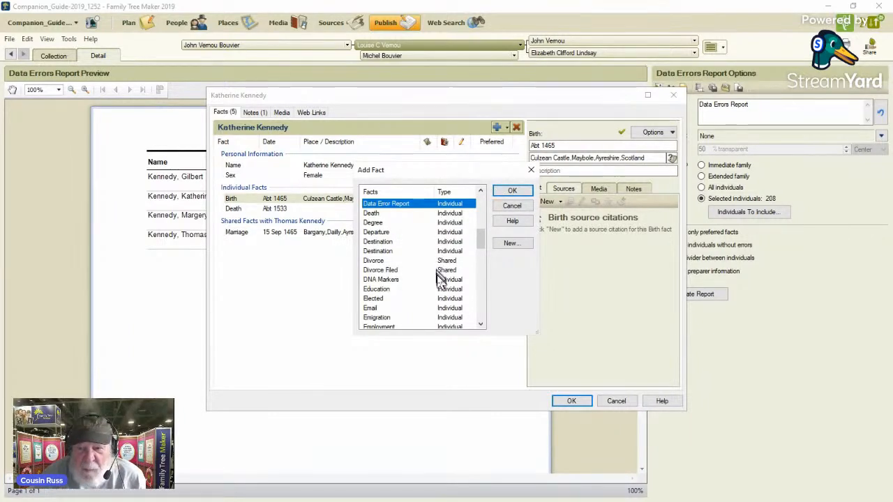
click(510, 193)
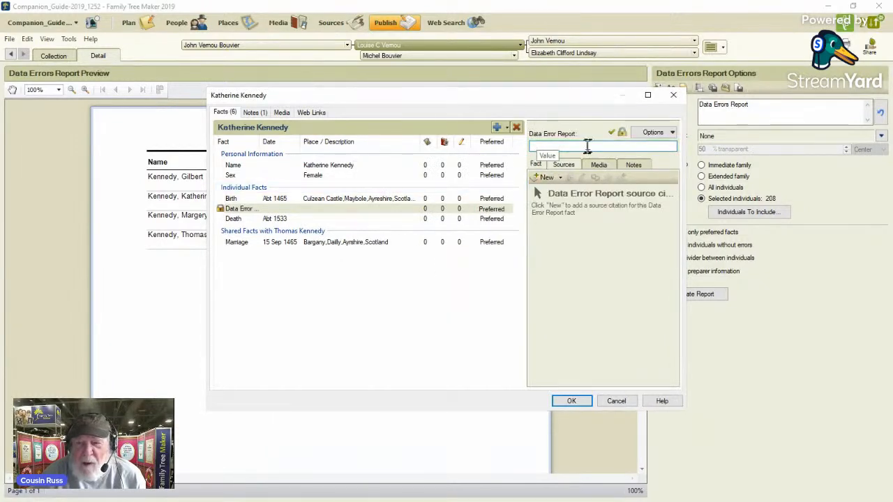
text(The individual has the same last name as his/her spouse)
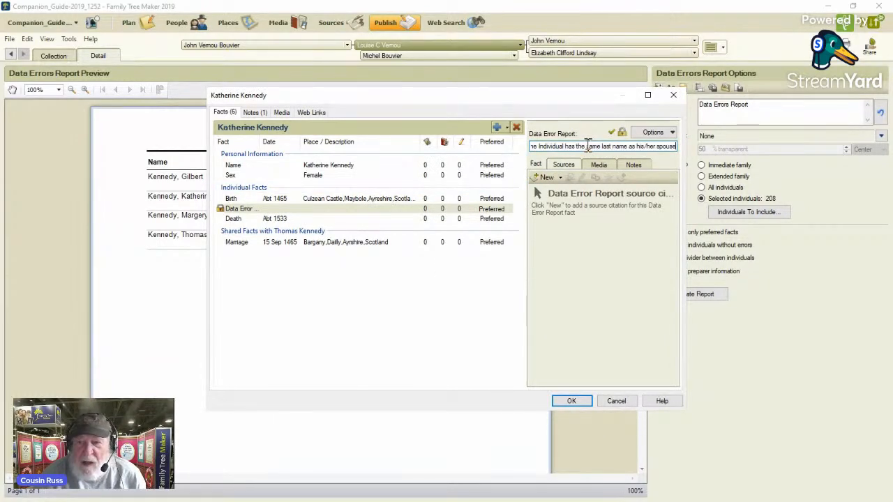
click(559, 178)
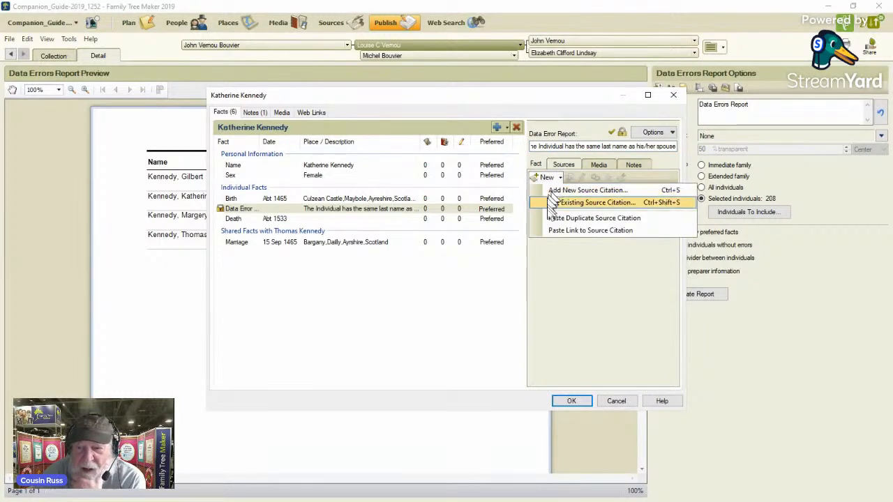
click(554, 231)
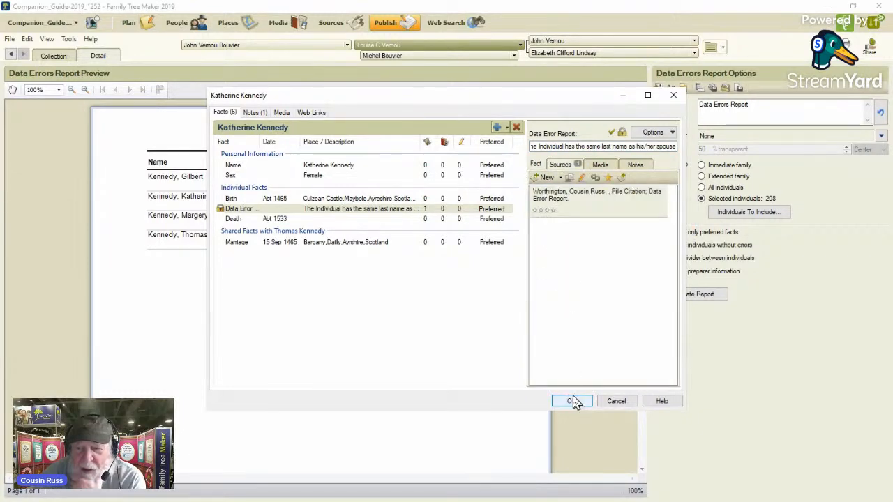
- Save the second individual's record and reapply the existing individuals filter to refresh the report
click(572, 401)
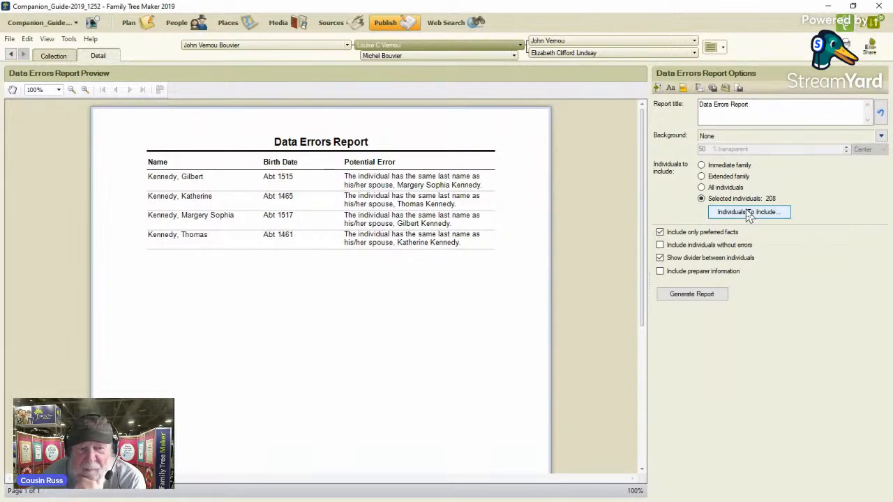
click(748, 213)
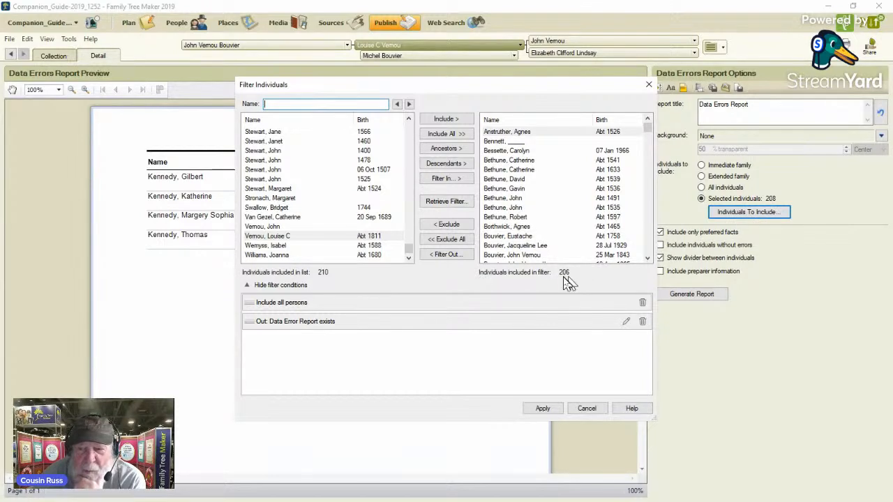
click(542, 408)
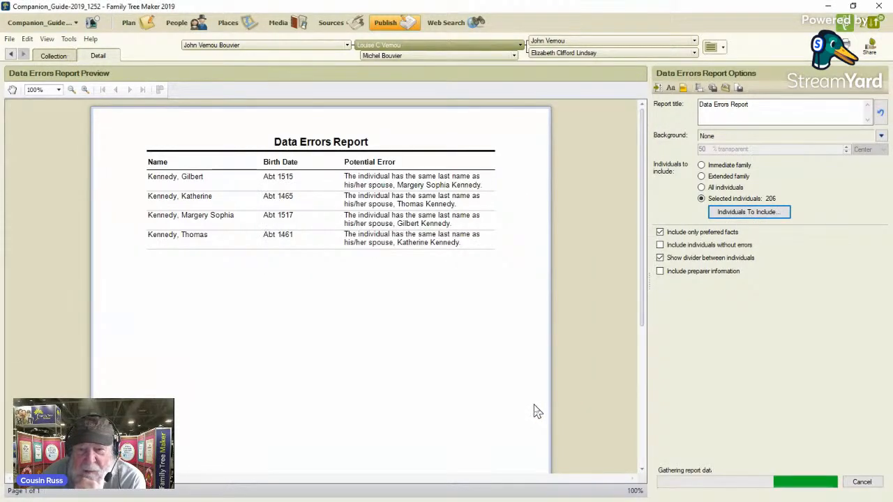
- Give the refreshed report's first individual a Data Error Report fact described "The Individual has the same last name as his/her spouse" and link the copied citation
double_click(206, 179)
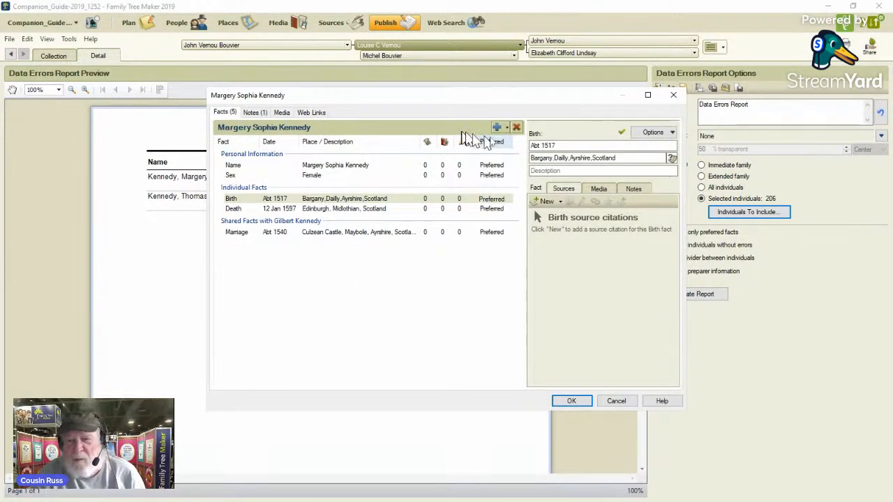
click(497, 129)
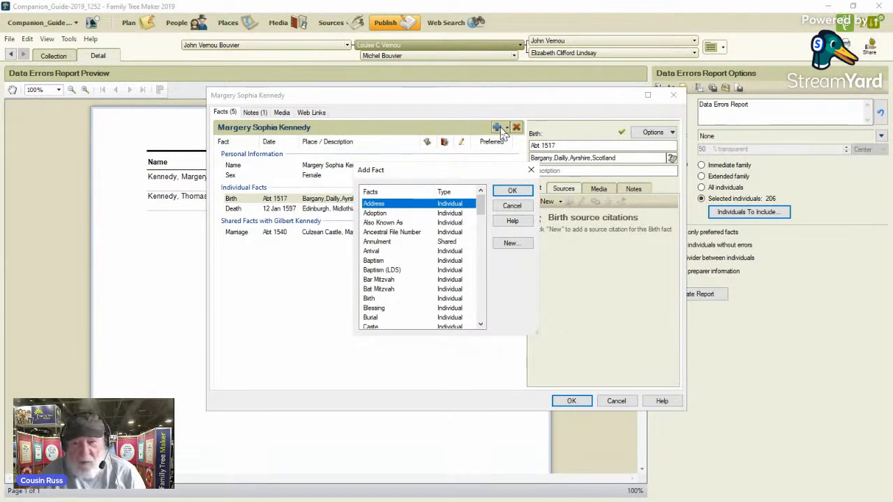
key(d)
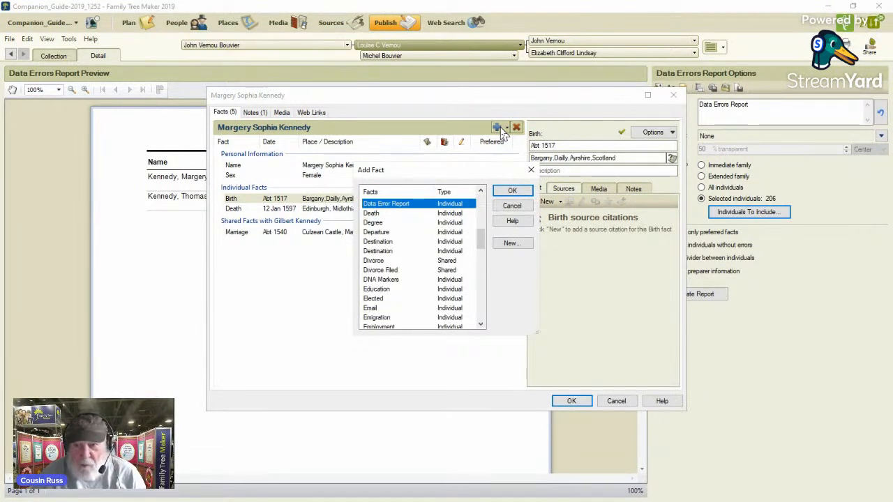
click(512, 190)
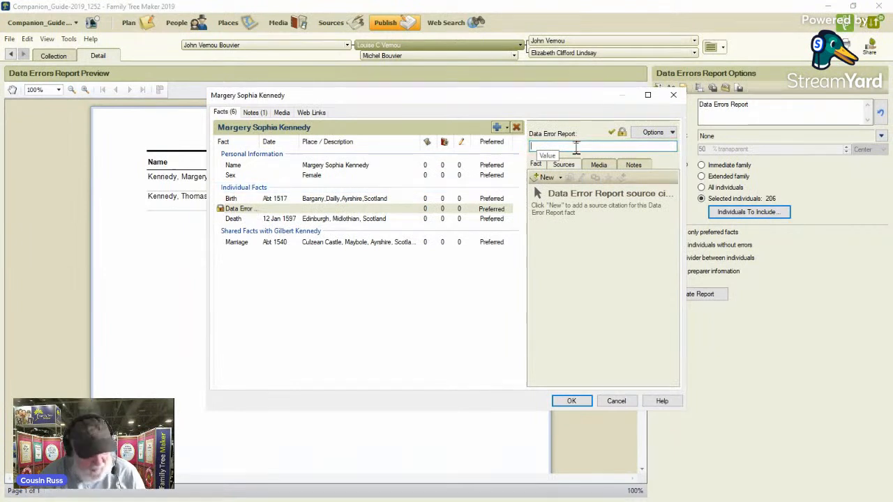
text(The Individual has the same last name as his/her spouse)
click(557, 178)
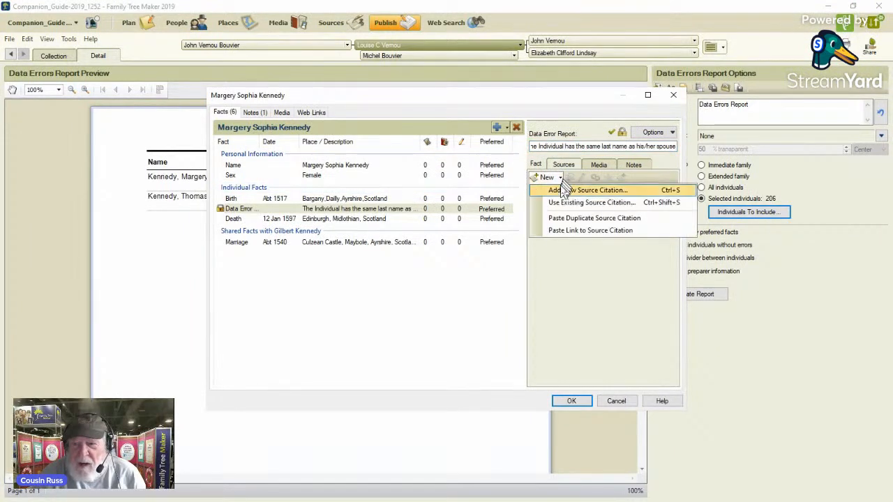
click(558, 231)
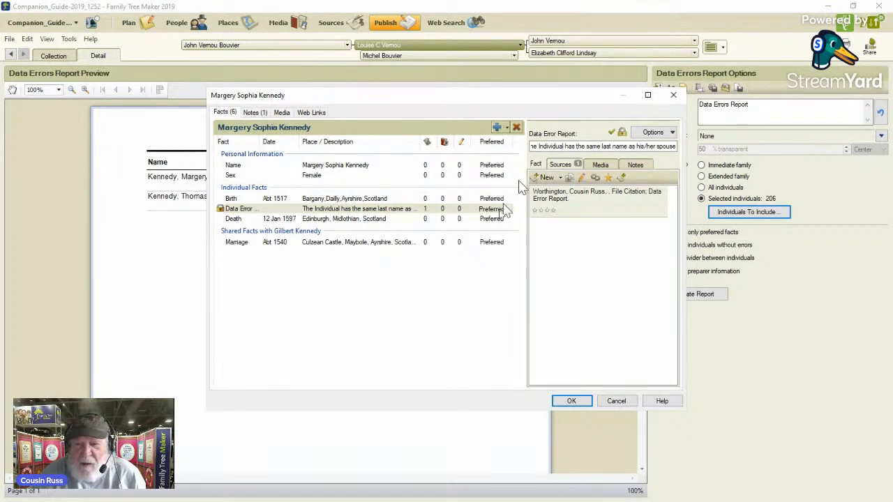
- Save the open record, then give the second individual a Data Error Report fact described "The Individual has the same last name as his/her spouse" with the copied citation
click(569, 401)
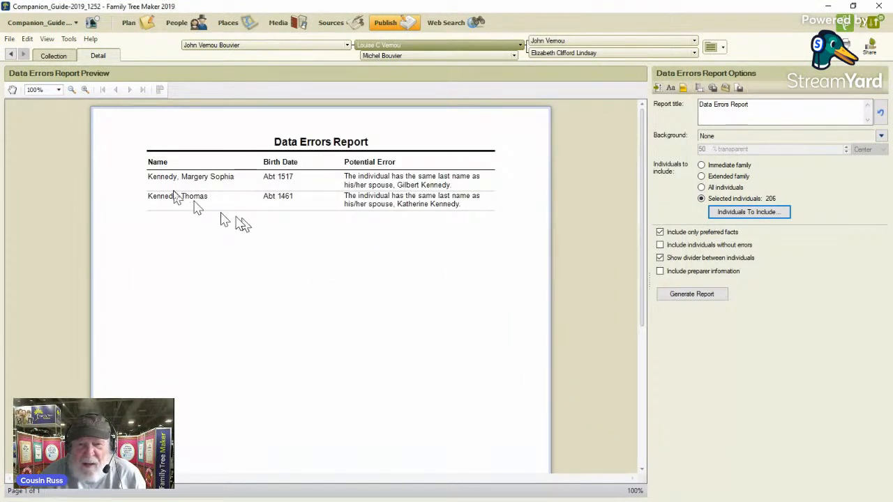
double_click(187, 201)
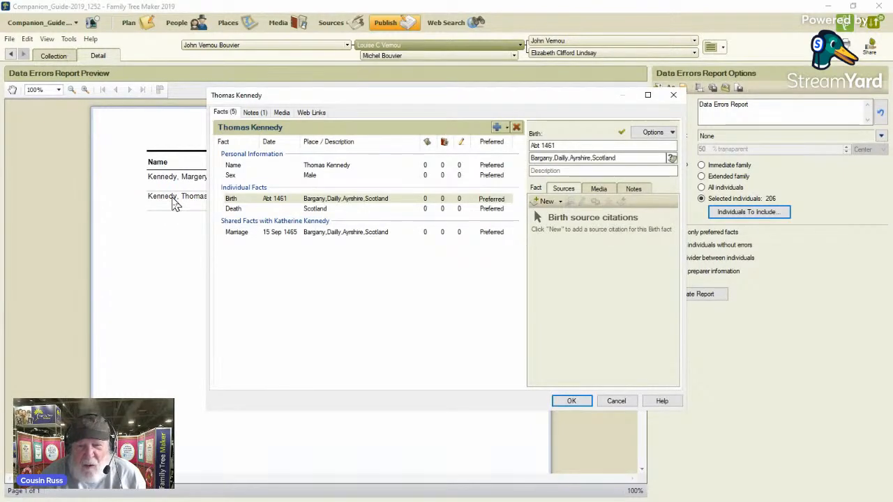
click(497, 127)
key(d)
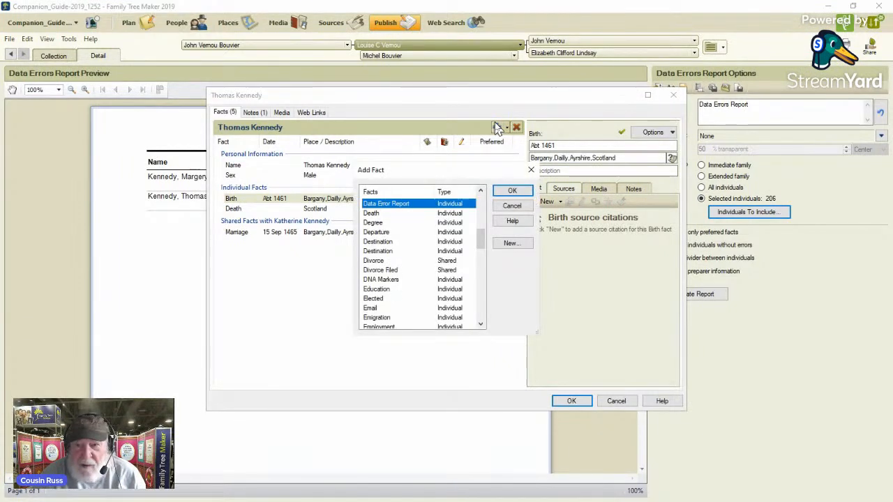
click(509, 193)
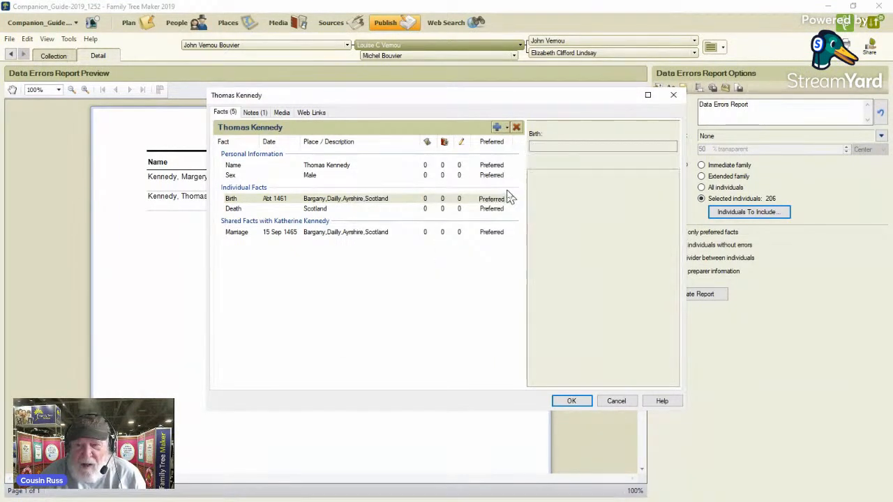
text(The individual has the same last name as his/her spouse)
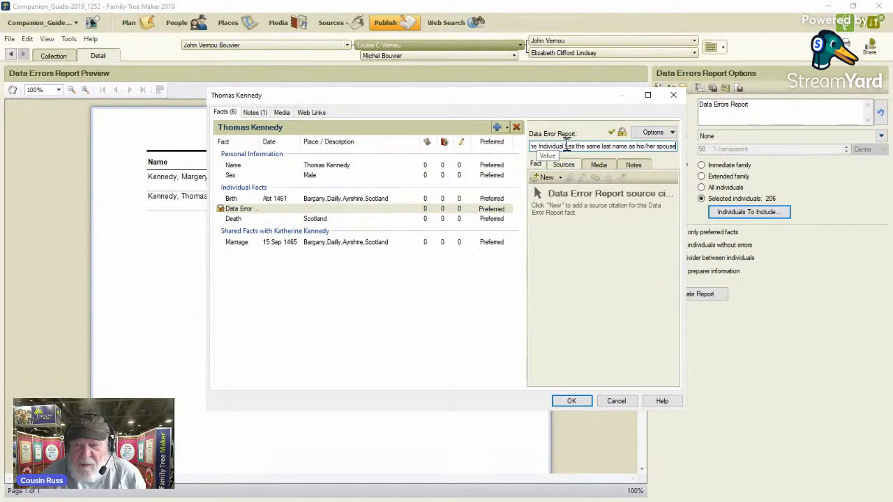
click(559, 177)
click(565, 231)
- Save the individual's record and reapply the "Data Error Report exists" exclusion filter to the report
click(566, 401)
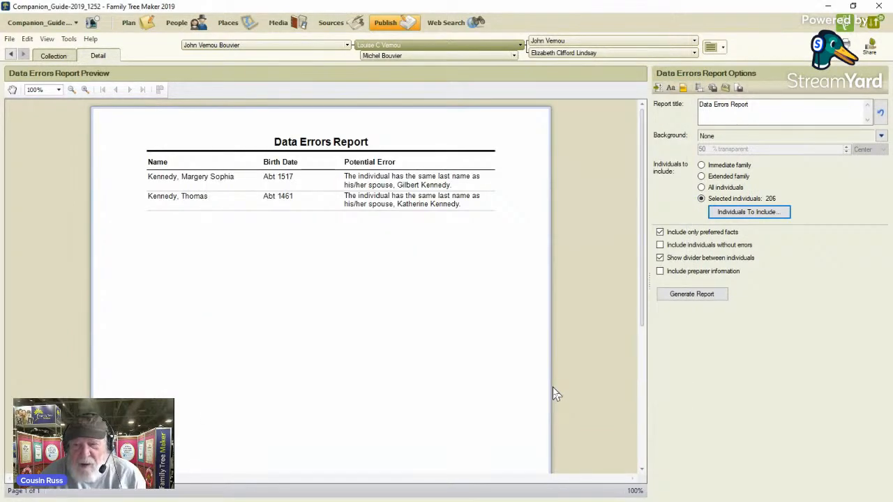
click(732, 219)
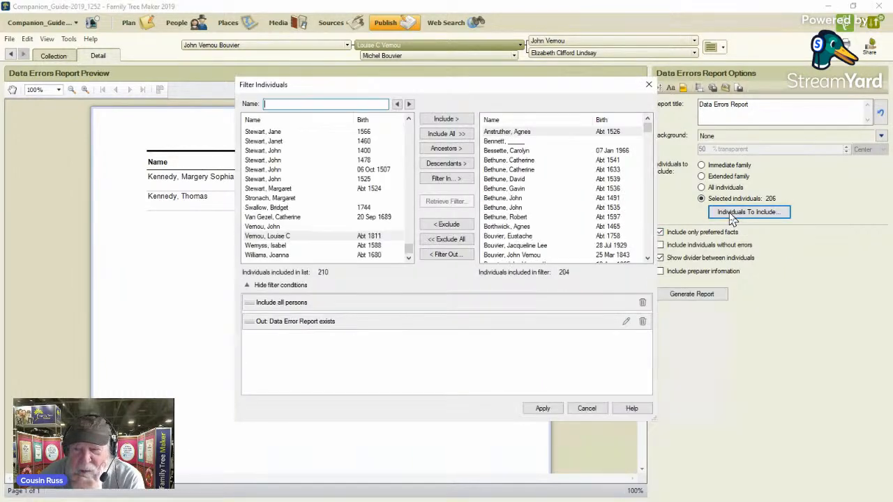
click(548, 410)
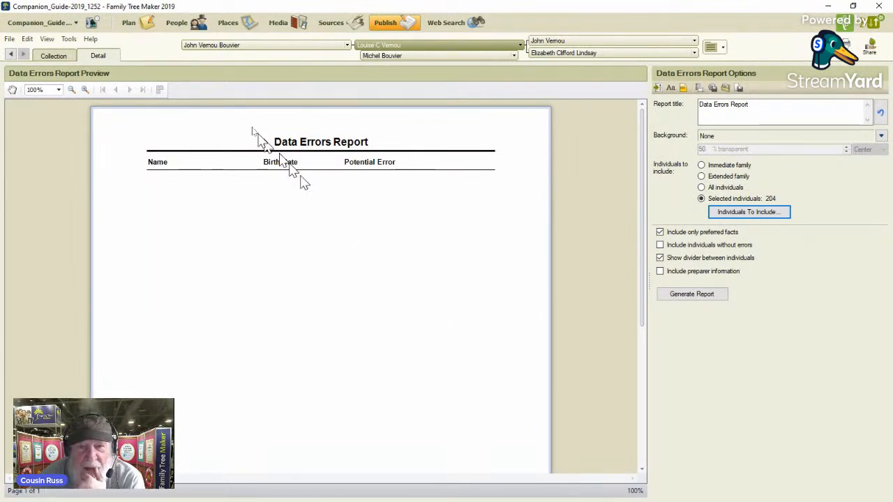
- View the current tree's task list and examine the category choices for filtering tasks
click(127, 27)
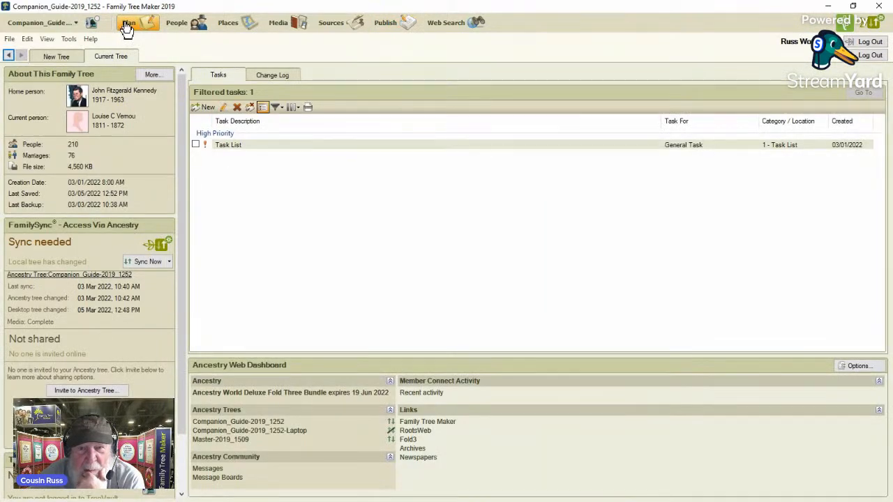
click(279, 108)
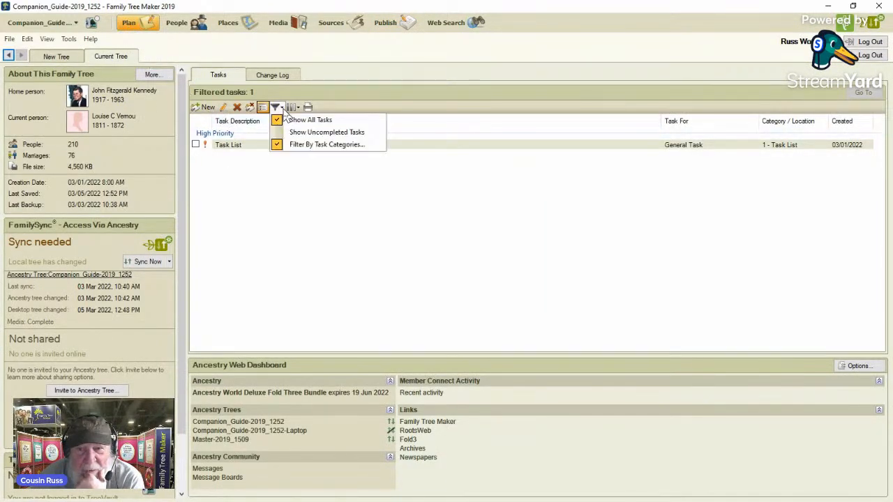
click(286, 144)
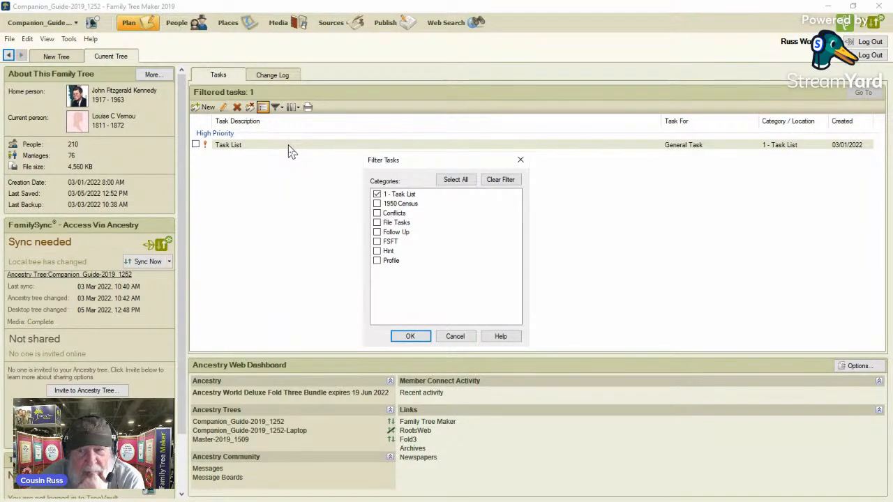
click(454, 335)
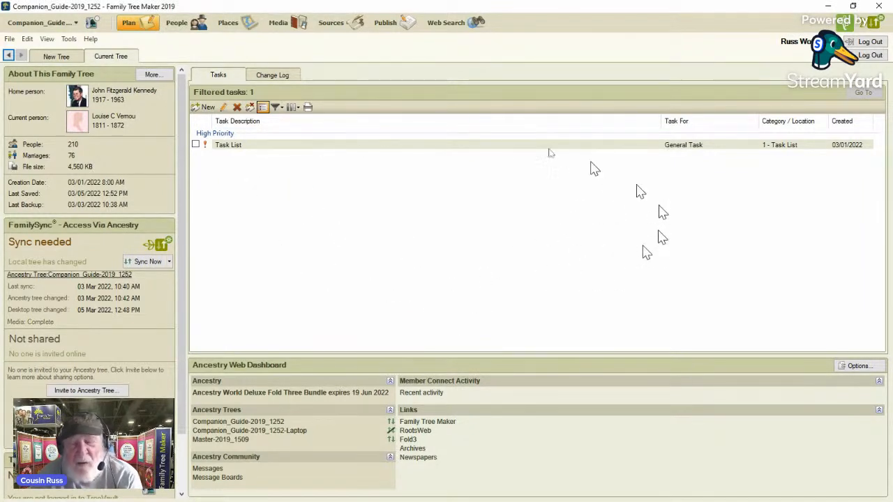
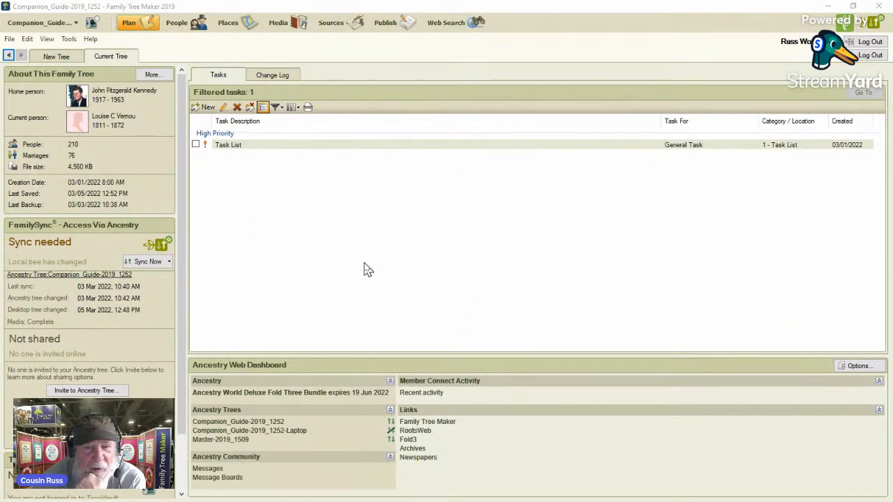
- Start an inclusion filter for the people index, searching all facts for the Data Error Report fact
click(175, 27)
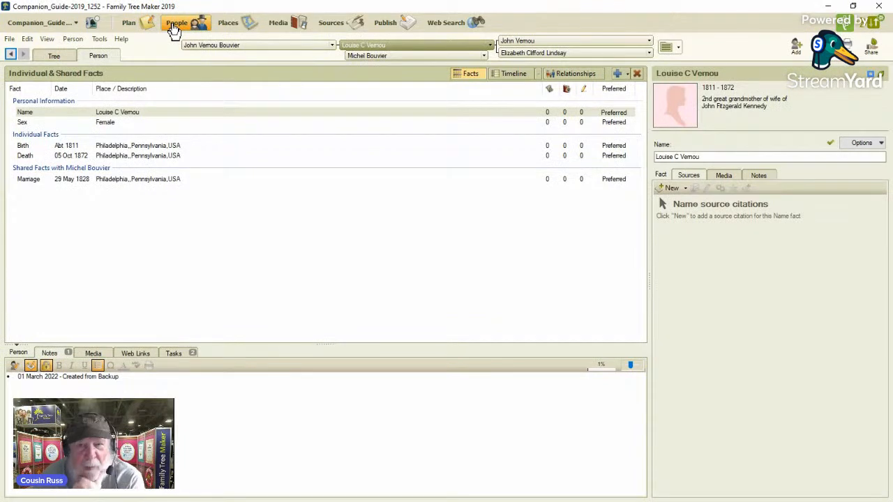
click(50, 60)
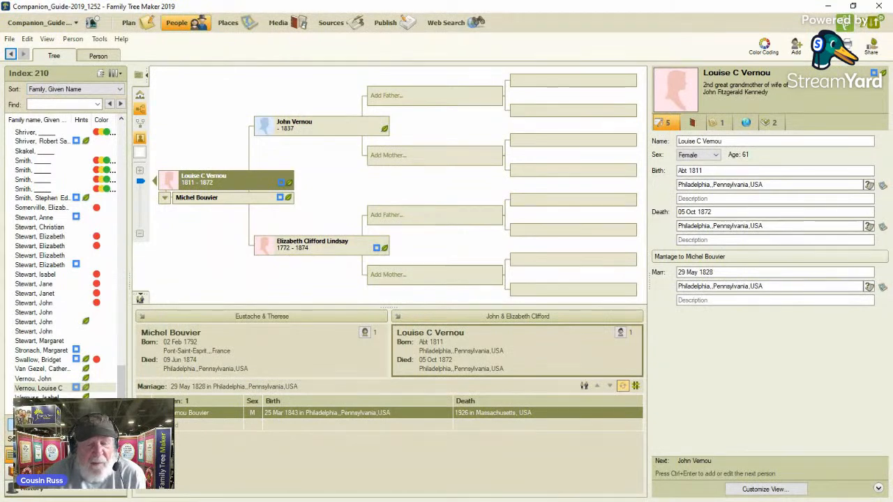
key(ctrl+shift+f)
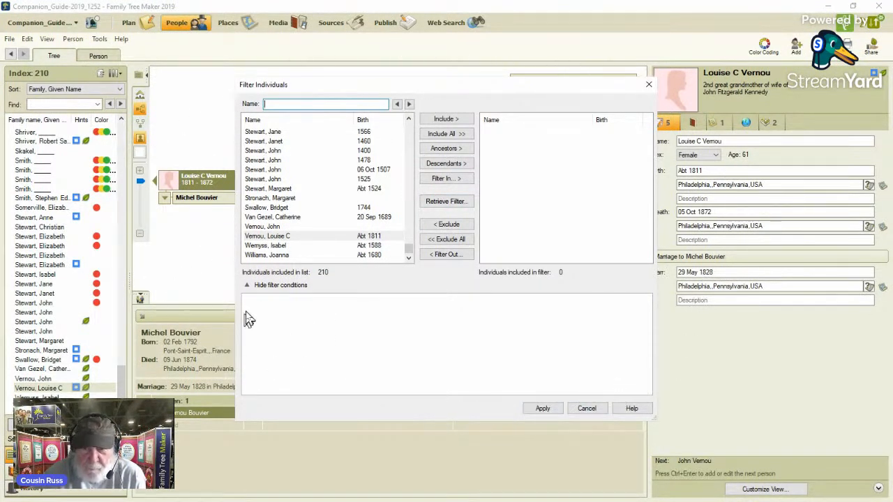
click(459, 181)
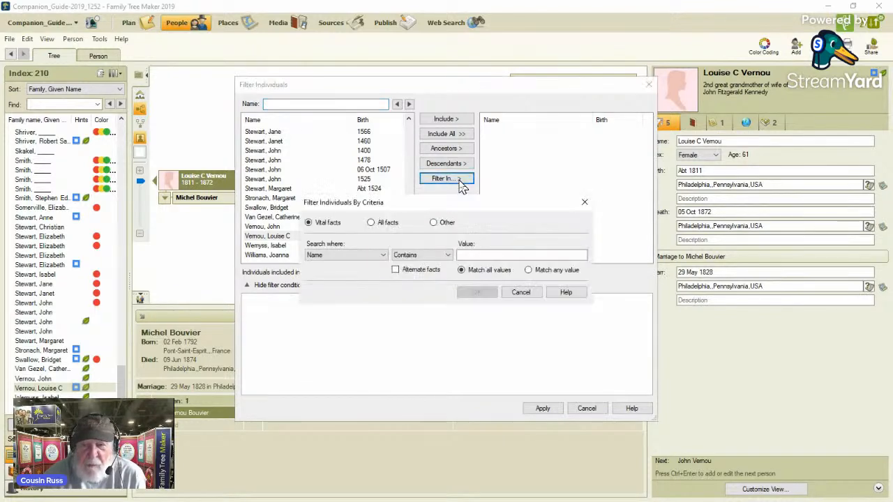
click(374, 223)
click(384, 255)
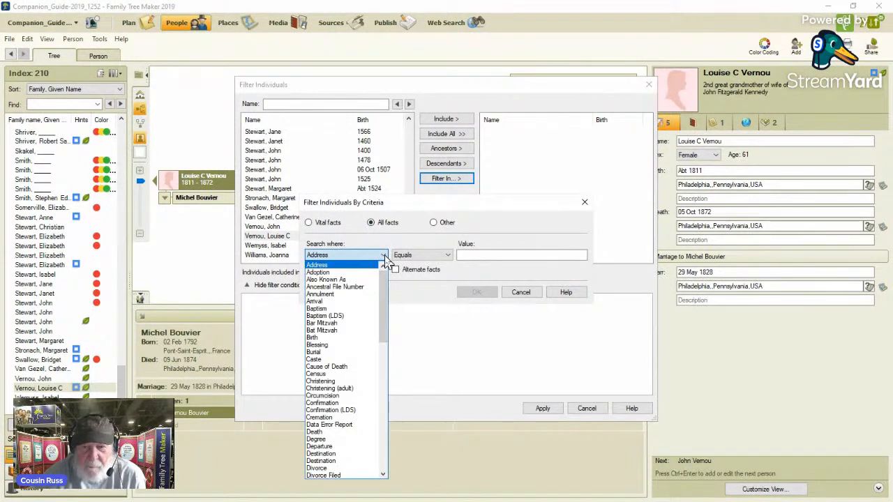
click(327, 424)
click(383, 255)
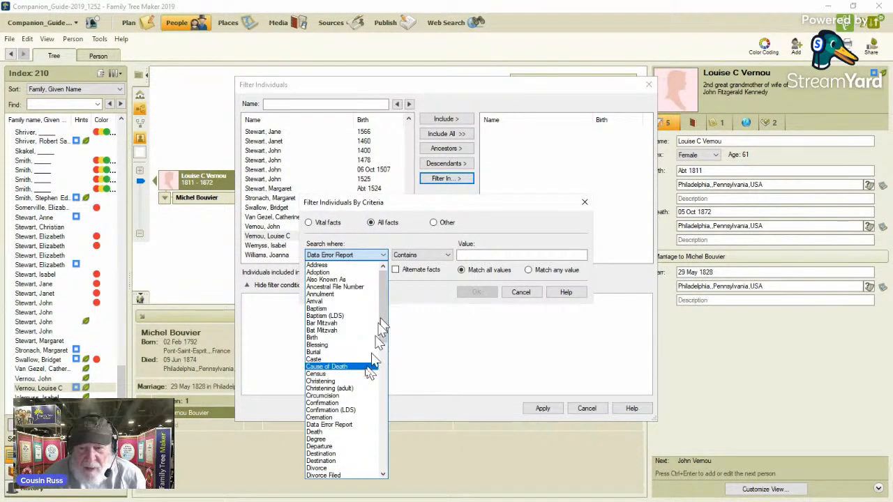
click(344, 424)
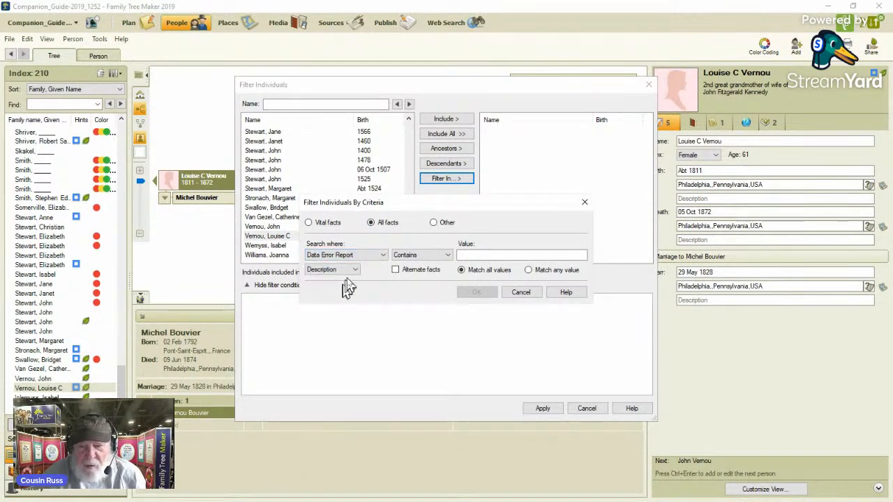
- Set the filter criterion to Any Data with the Exists condition and apply it to the people index
click(356, 272)
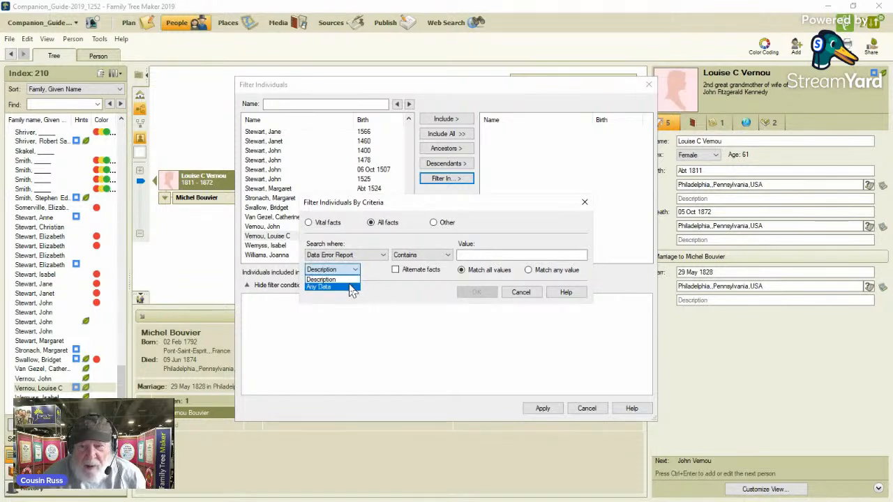
click(351, 287)
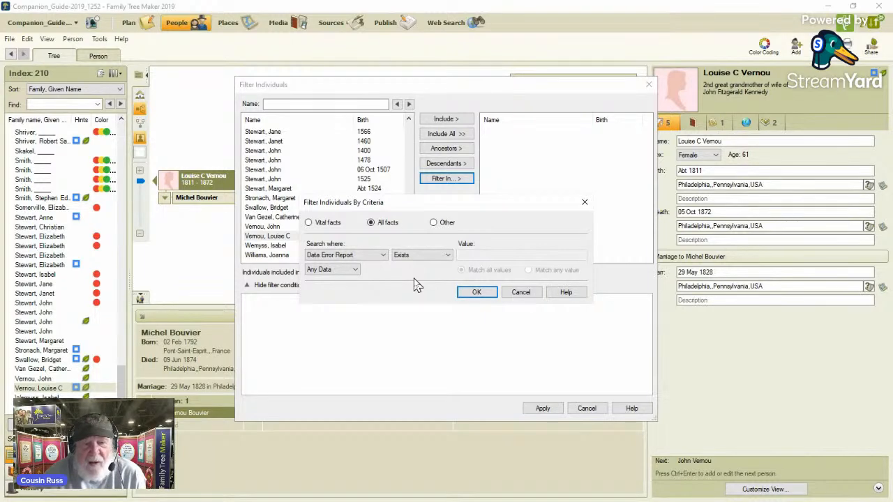
click(478, 293)
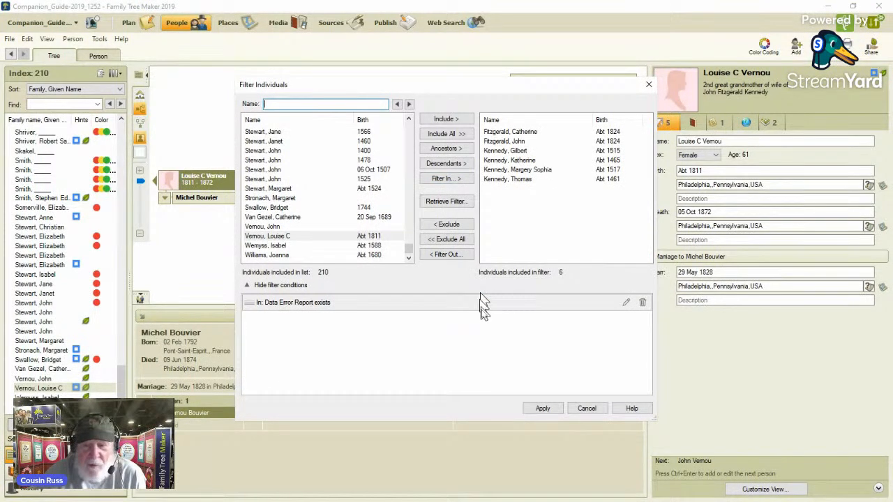
click(539, 410)
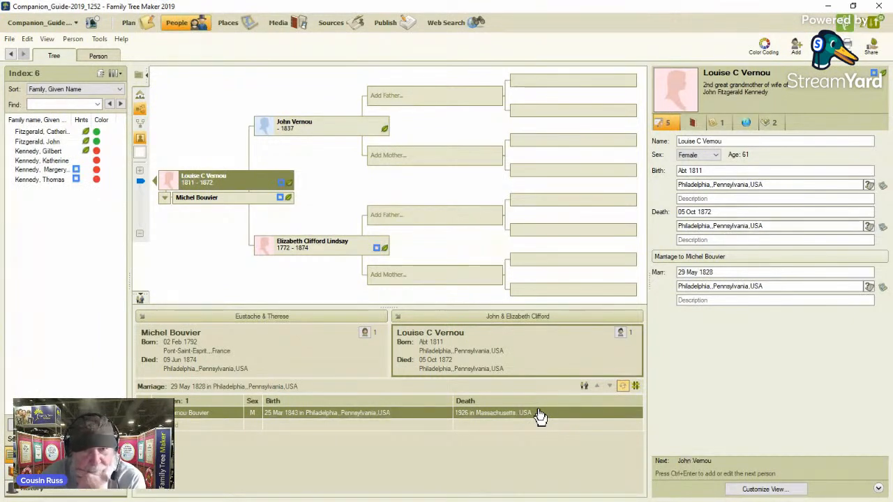
- Open the facts of the first individual in the filtered index and copy the name fact's 1880 census source citation
click(60, 131)
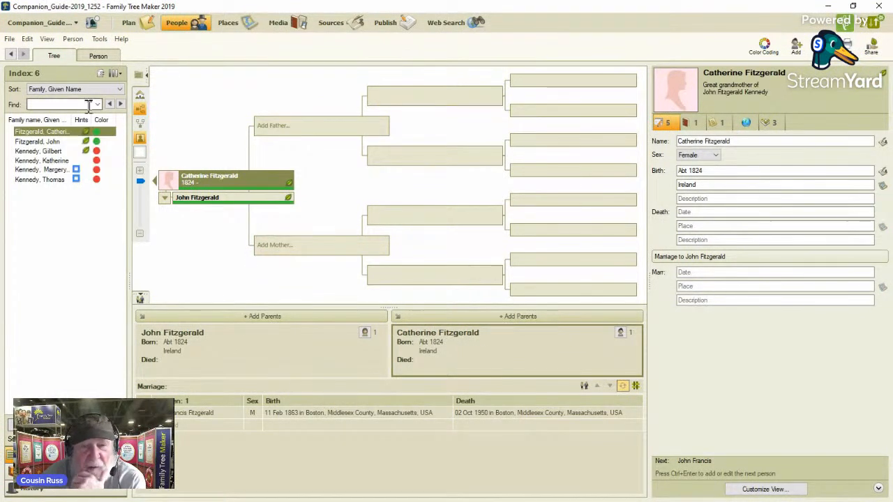
click(100, 57)
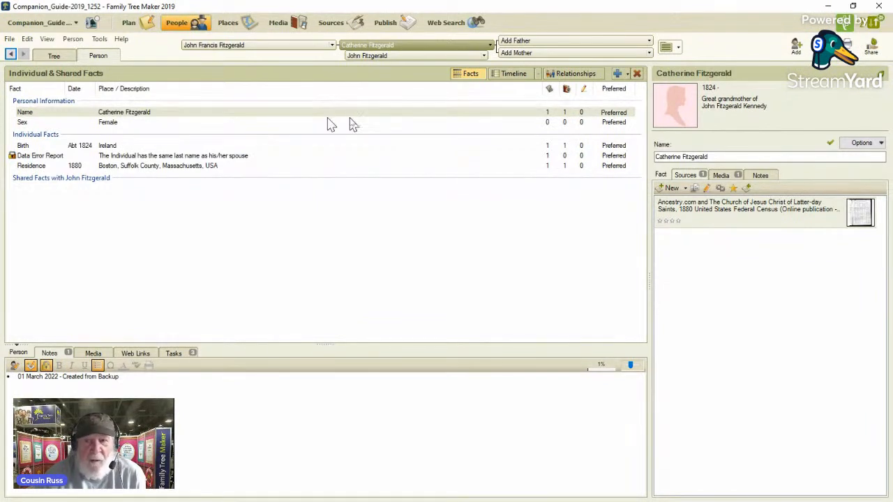
click(694, 216)
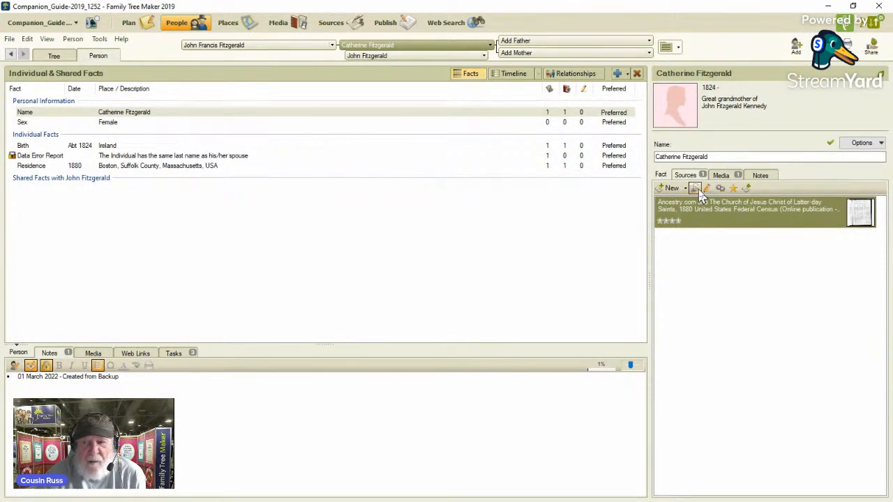
click(694, 189)
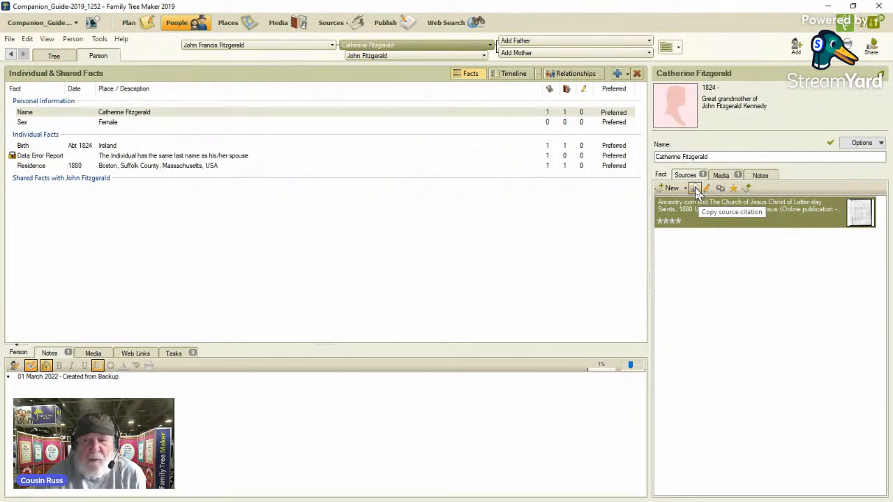
- Add a second Name fact for the individual, entering the given name followed by underscores in place of the unknown surname
click(617, 75)
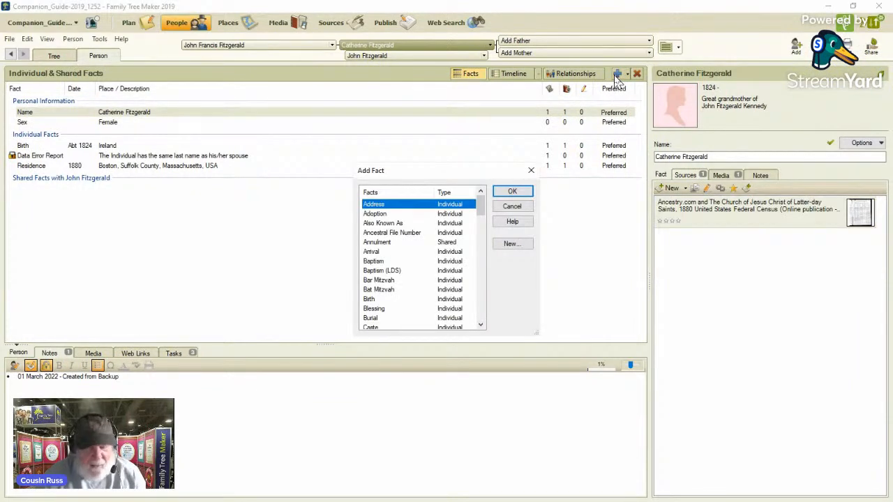
key(n)
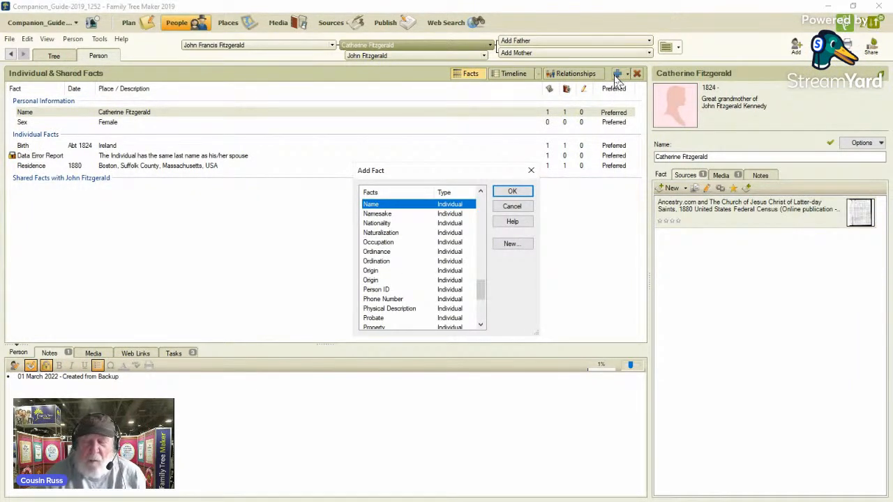
click(514, 194)
click(687, 157)
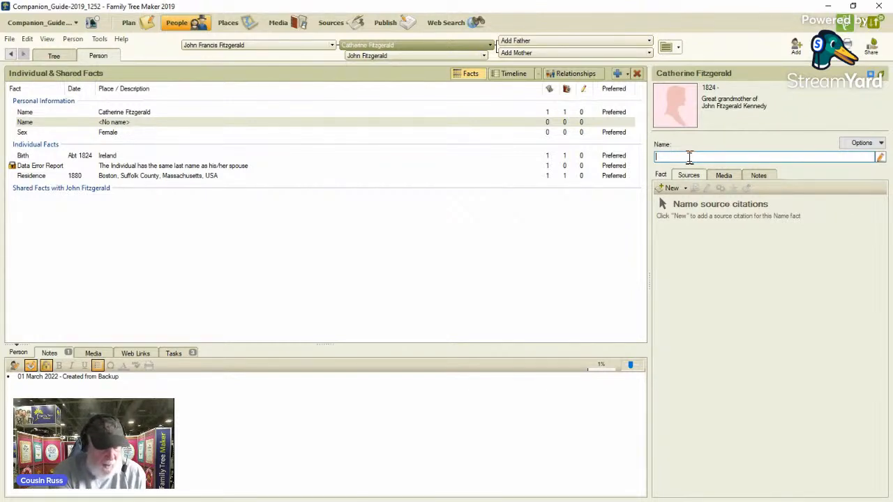
text(Catherine)
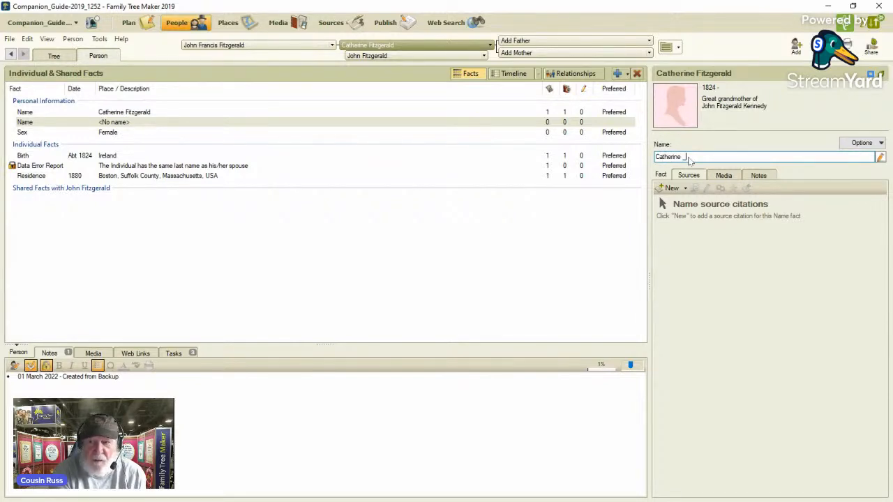
text( ____)
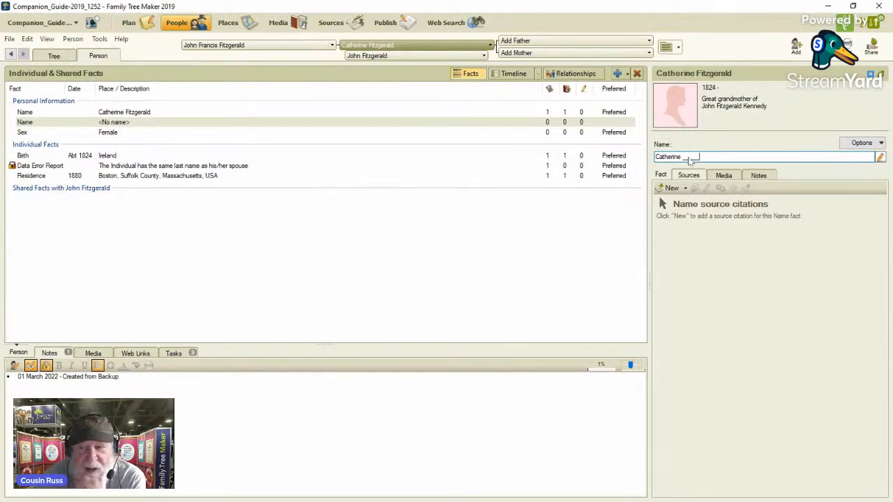
key(Tab)
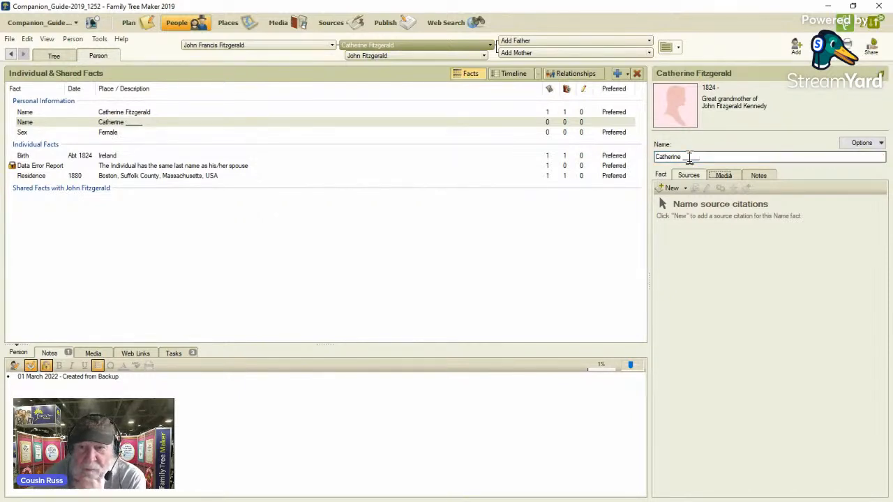
- Set the underscore-surname Name fact as preferred and link the copied 1880 census citation to it
right_click(597, 124)
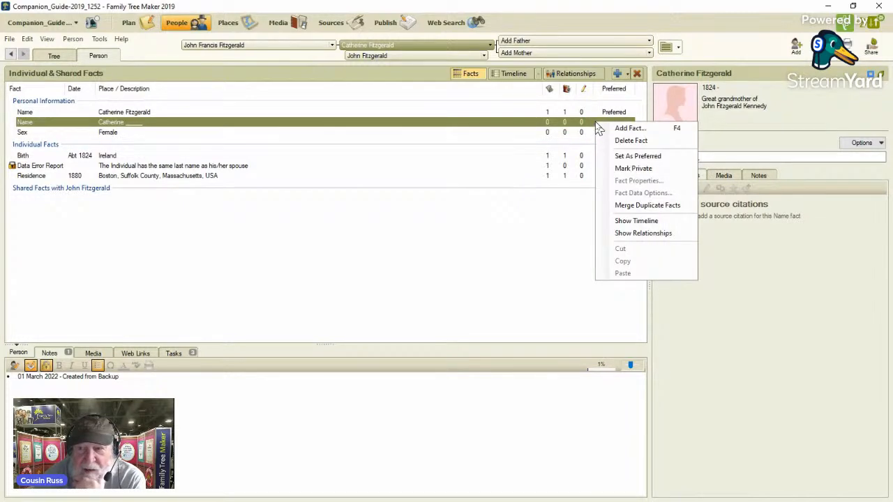
click(627, 158)
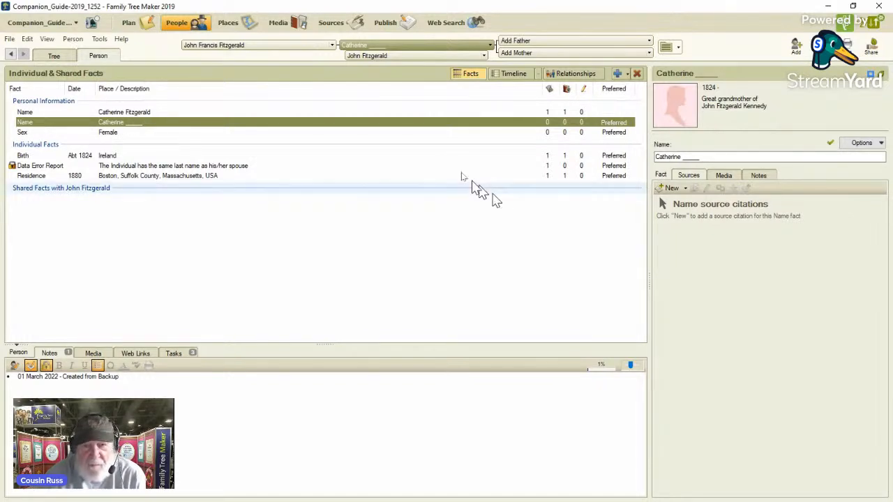
click(685, 188)
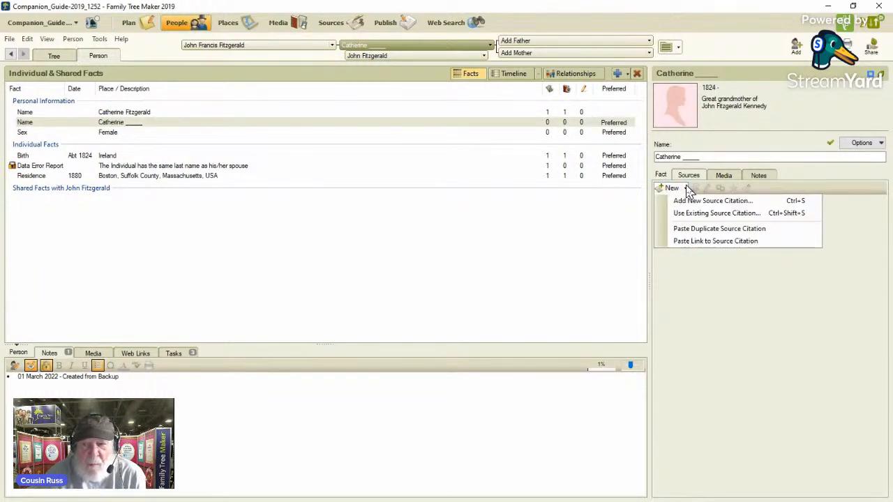
click(683, 241)
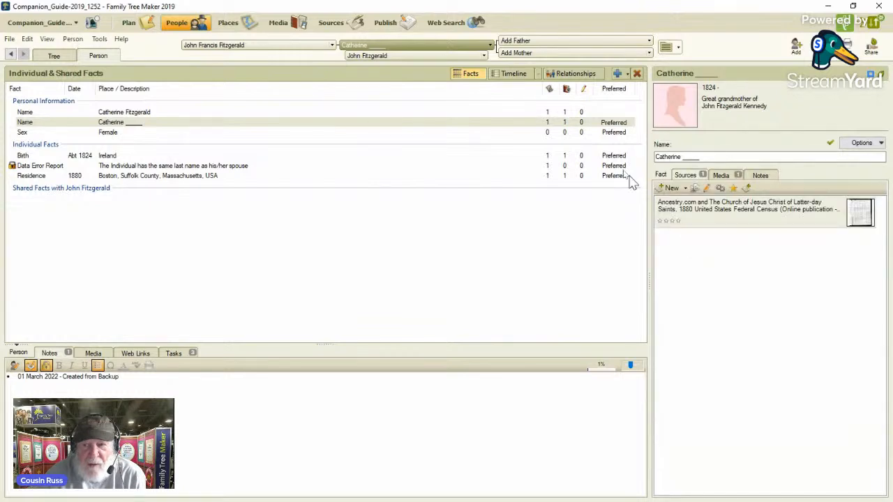
- Link the copied 1880 census source citation to the individual's Sex fact
click(575, 133)
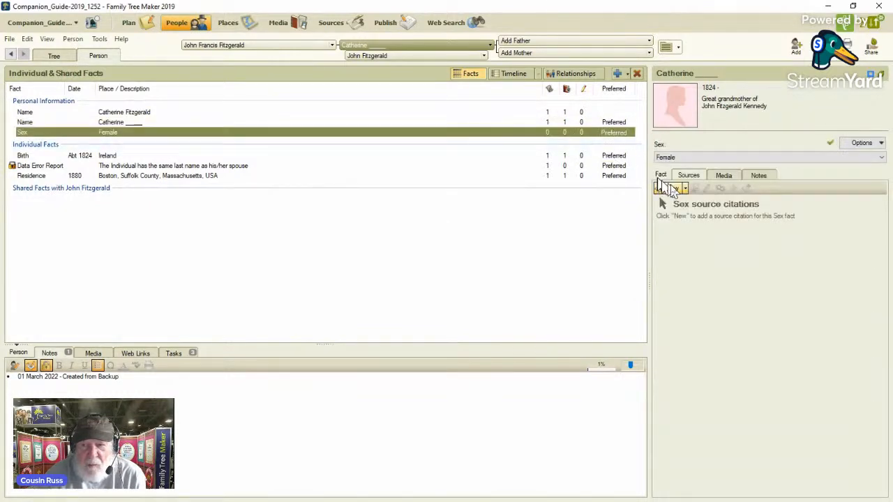
click(684, 189)
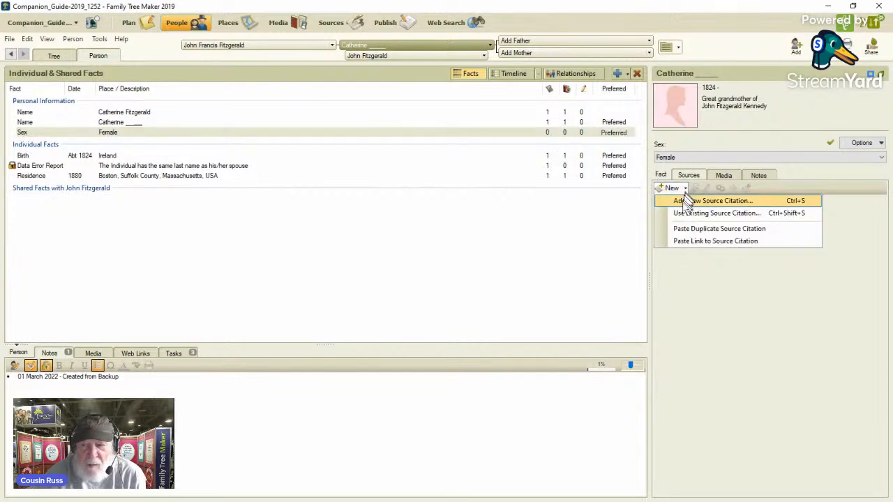
click(676, 240)
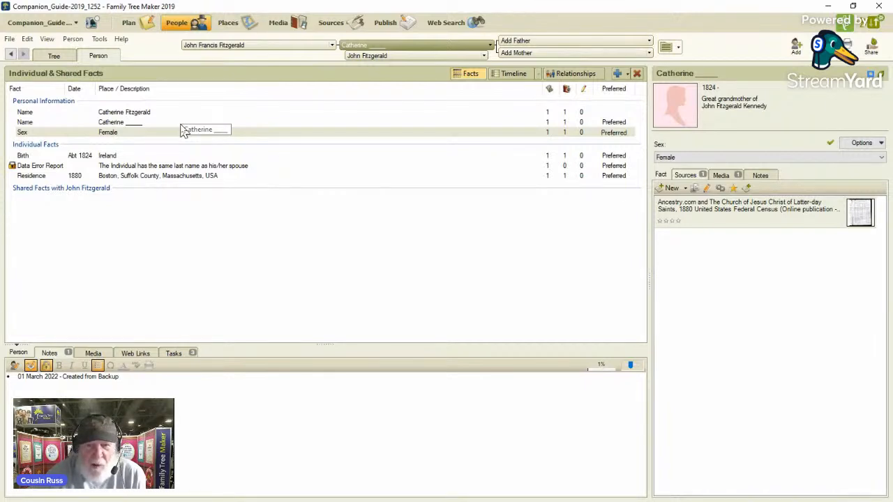
- Add the bulleted line "05 March 2022 - Data Error Report" to the individual's person notes
click(163, 379)
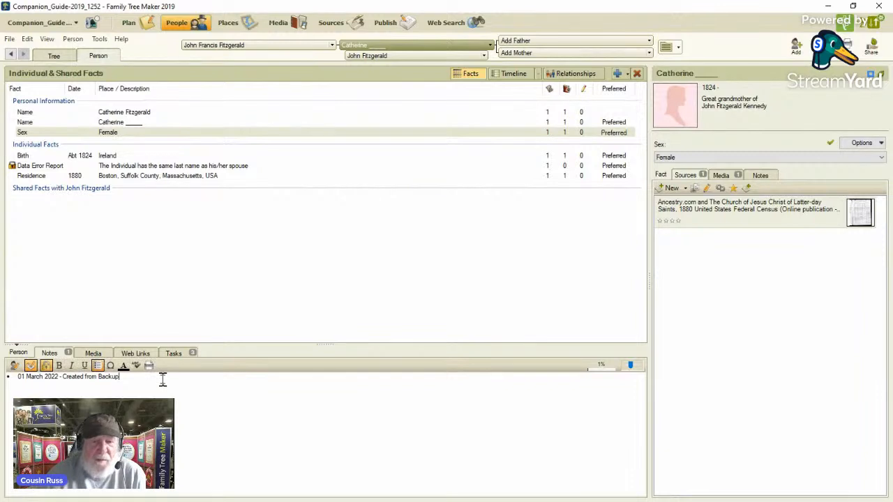
key(Return)
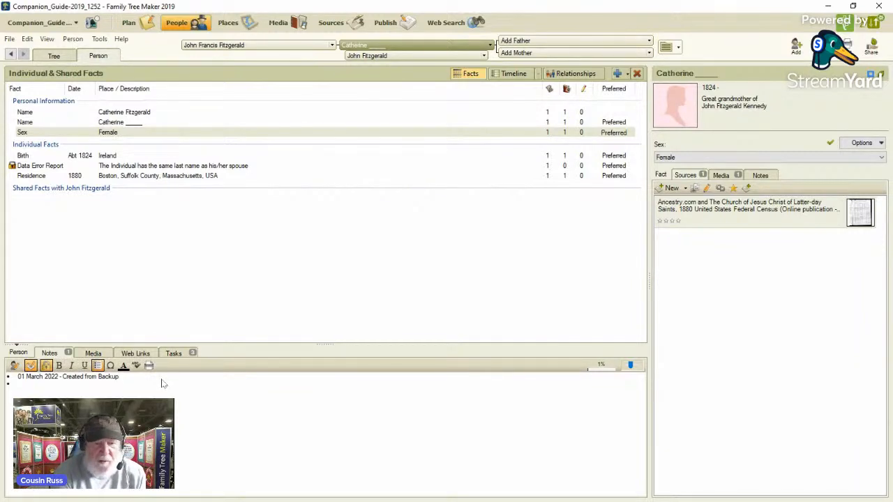
text(05)
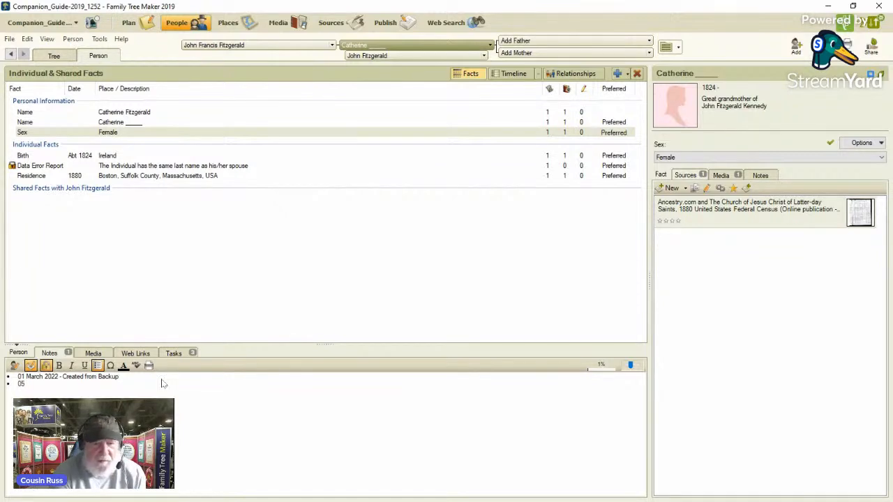
text( March 2022)
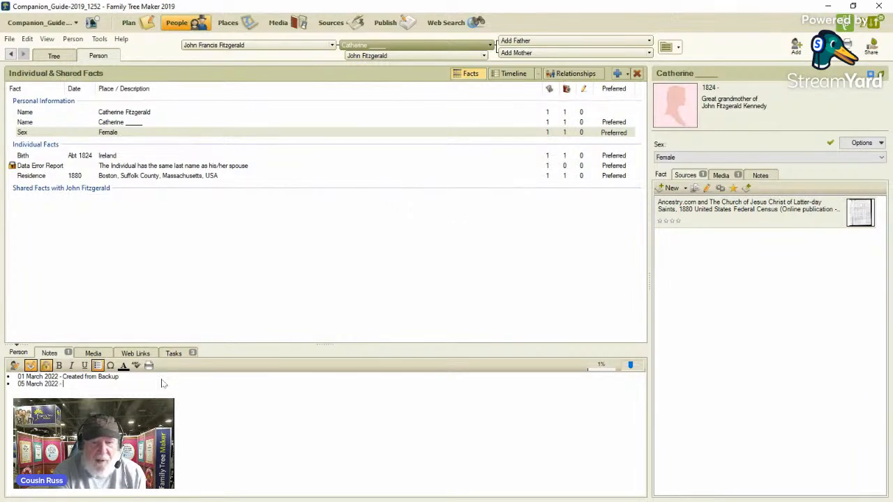
text( - Data Error Report)
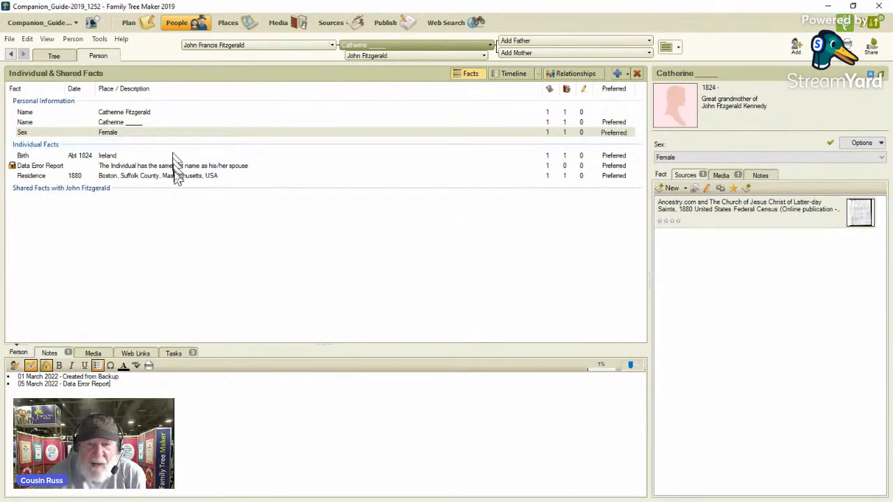
- Start a new task for the individual with the description "The Individual has the same last name as his/her spouse"
click(173, 355)
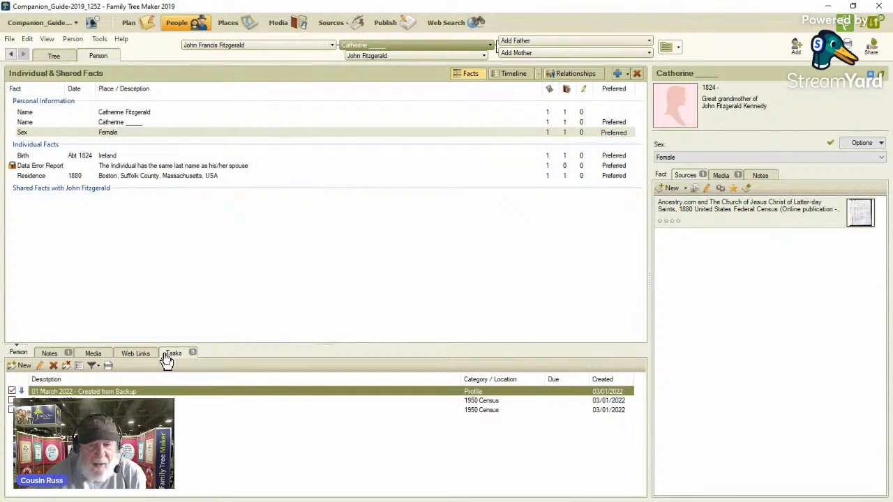
click(24, 367)
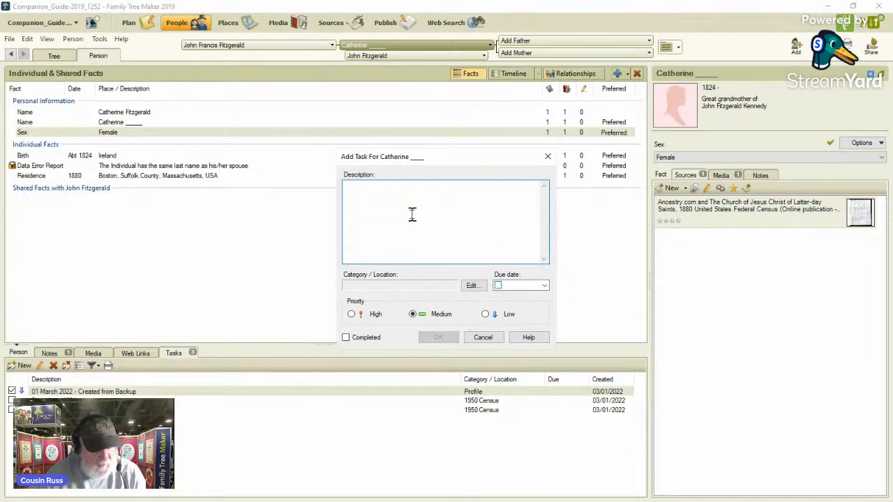
text(The Individual has the same last name as his/her spouse)
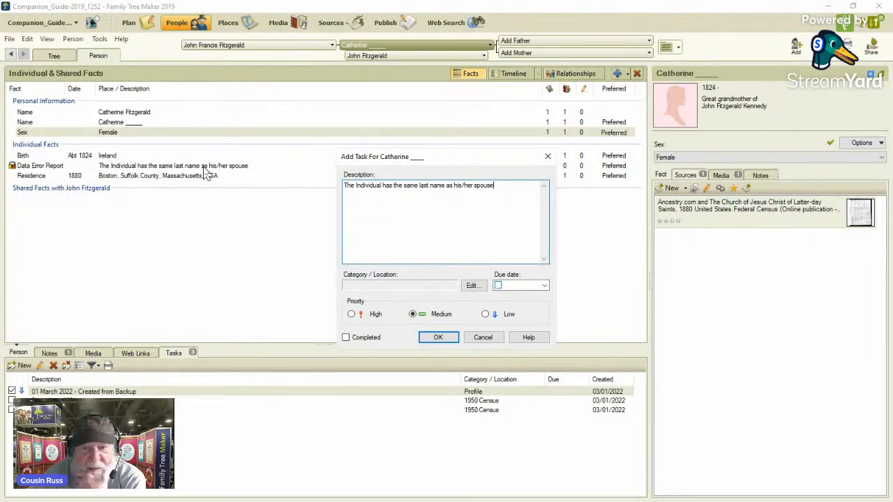
- Create a task category named Data Error Report and assign it to the new task
click(471, 286)
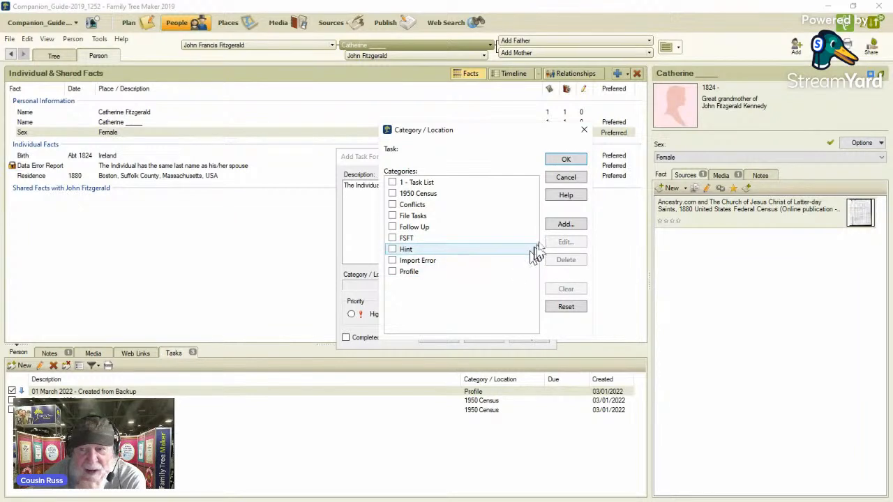
click(562, 226)
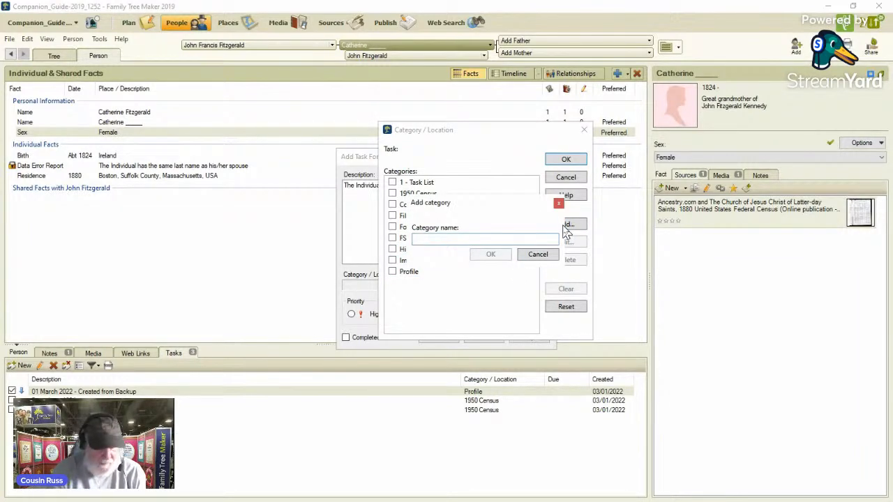
text(Data Error Report)
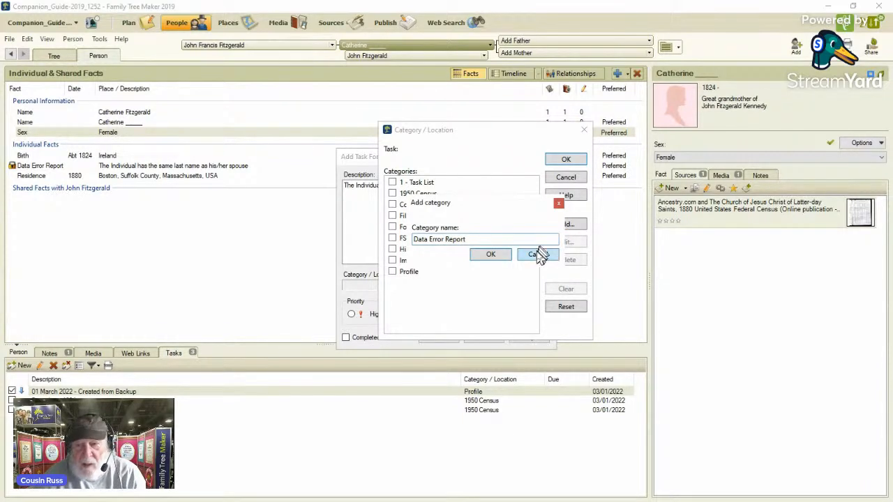
click(498, 254)
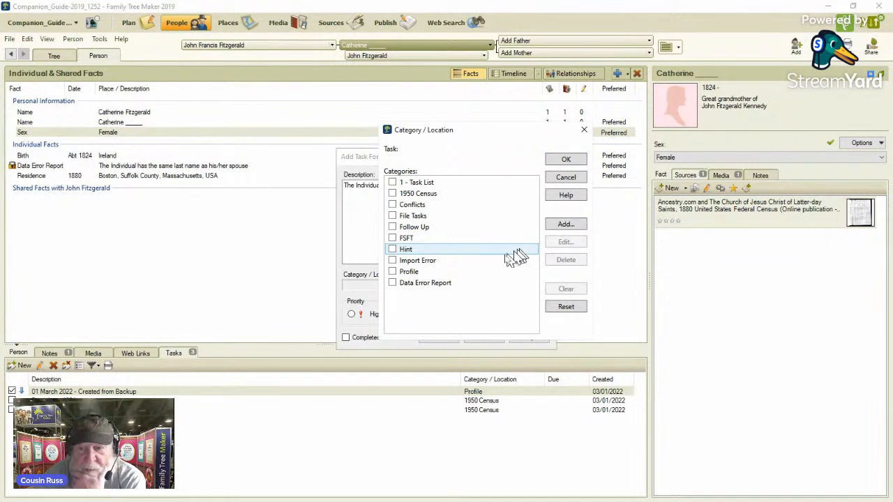
click(391, 283)
click(567, 159)
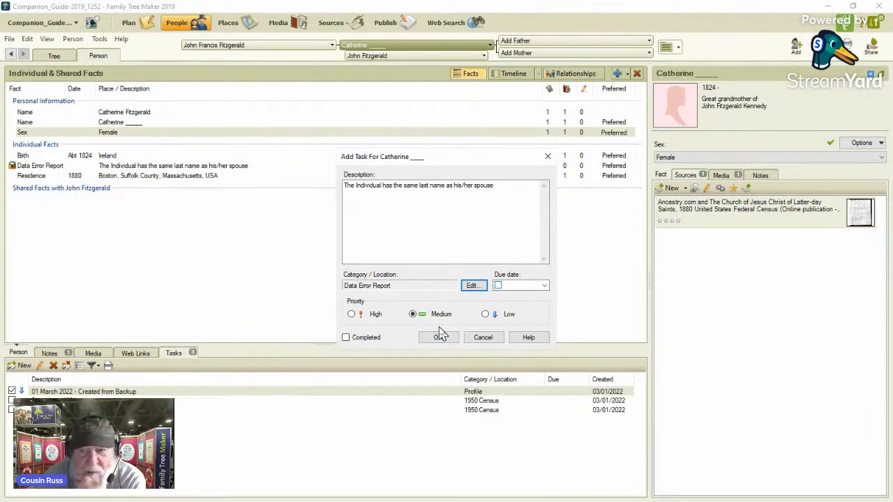
- Give the task low priority, mark it completed, append "- RESOLVED - Added _____ to name" to its description, and save it
click(486, 314)
click(346, 338)
click(509, 187)
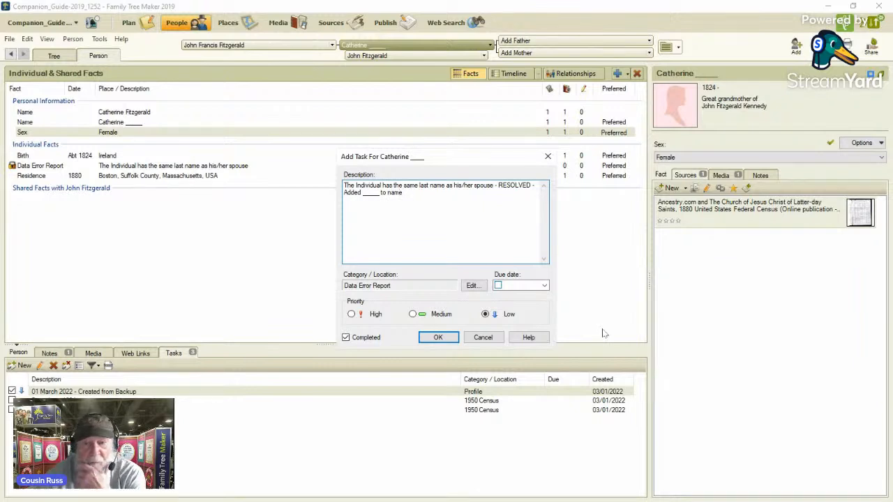
click(450, 338)
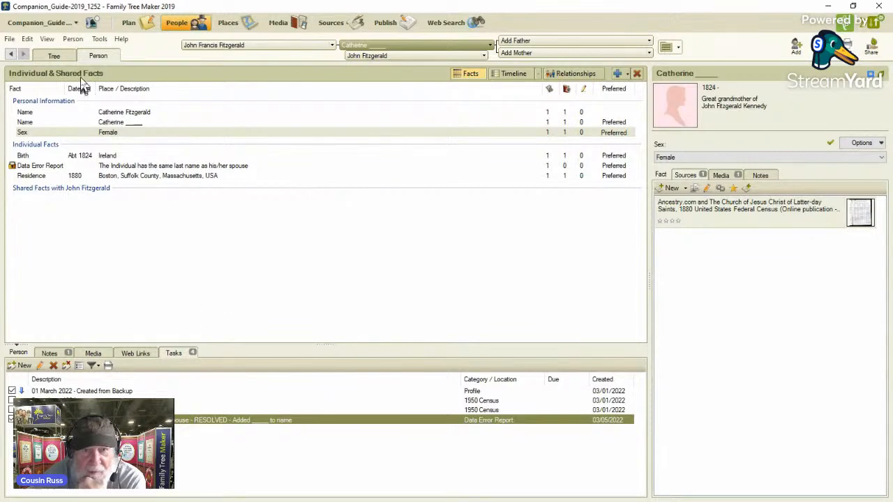
- Add a Data Error Report task to the second individual in the filtered index, described "The Individual has the same last name as his/her spouse"
click(57, 58)
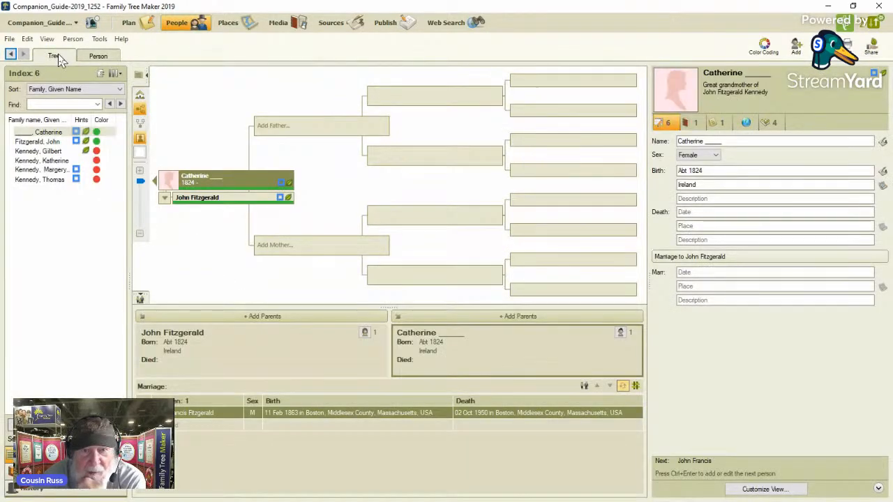
click(45, 144)
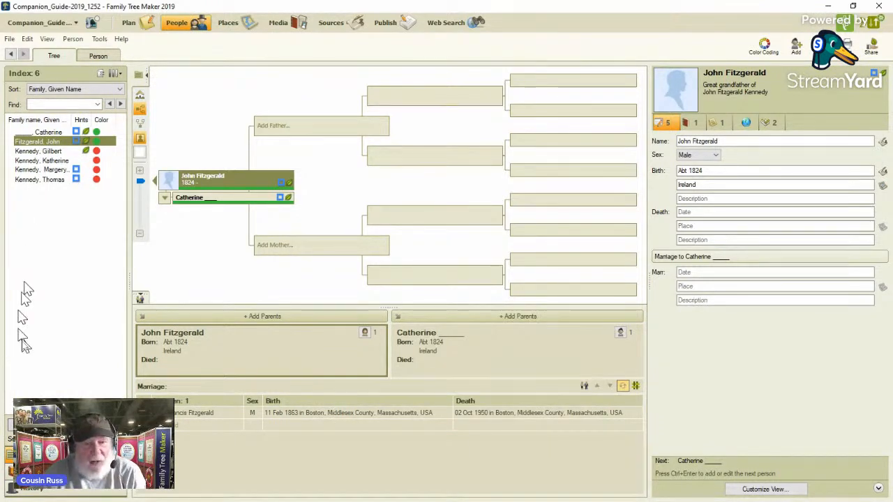
click(98, 59)
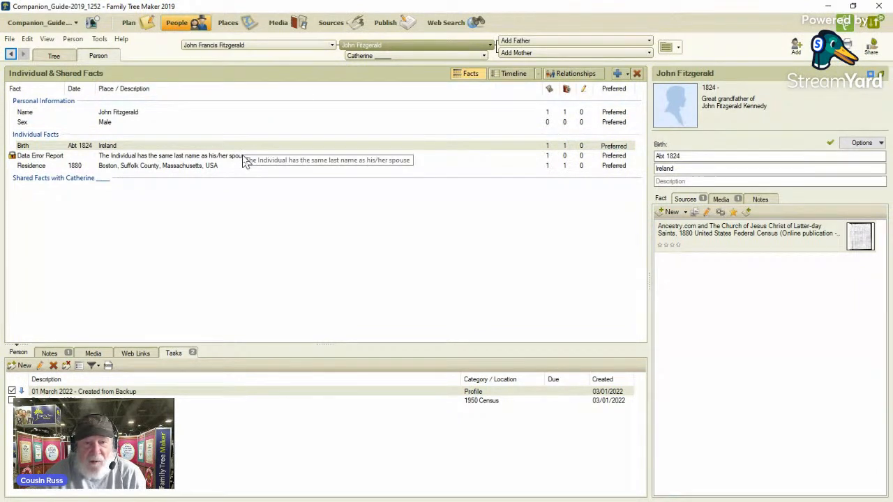
click(21, 366)
text(The Individual has the same last name as his/her spouse)
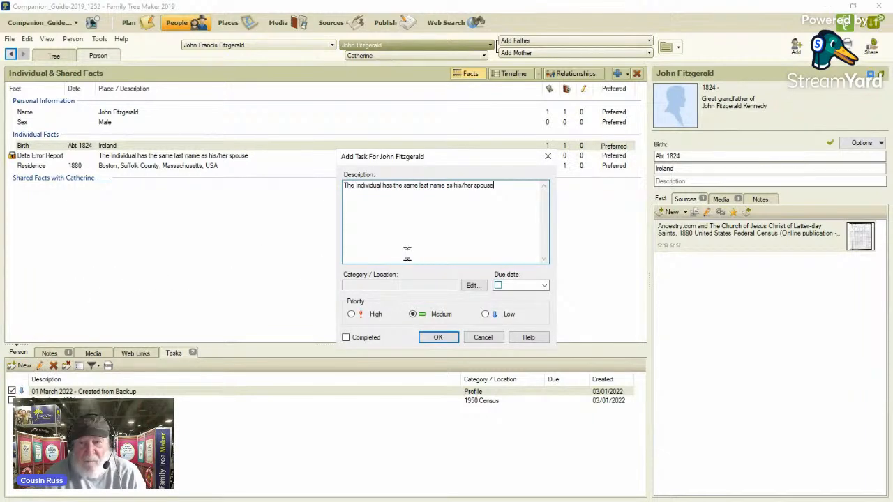
click(473, 287)
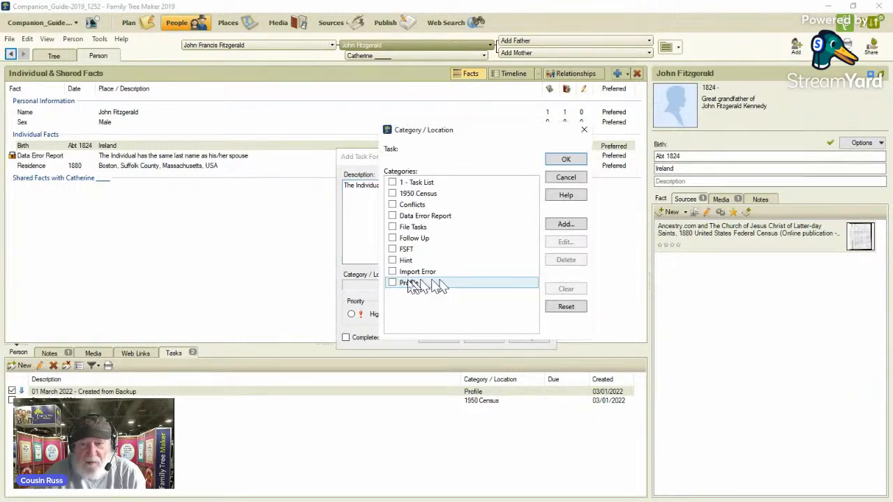
click(392, 215)
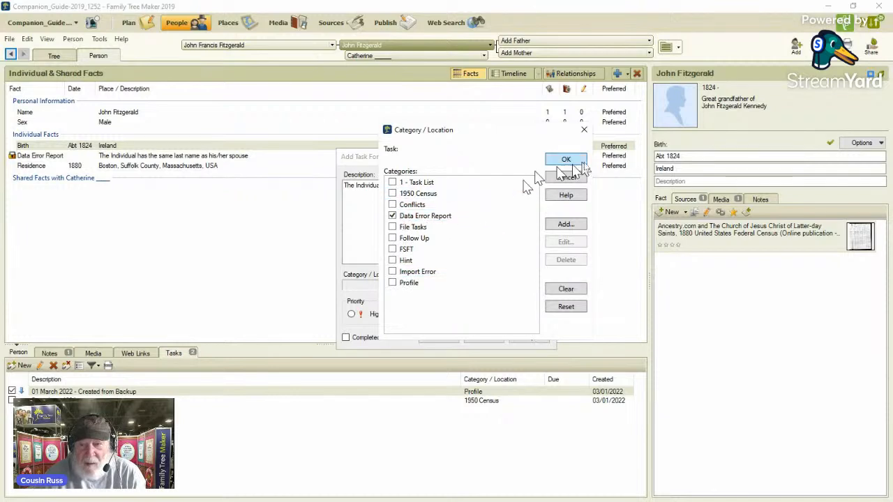
click(568, 160)
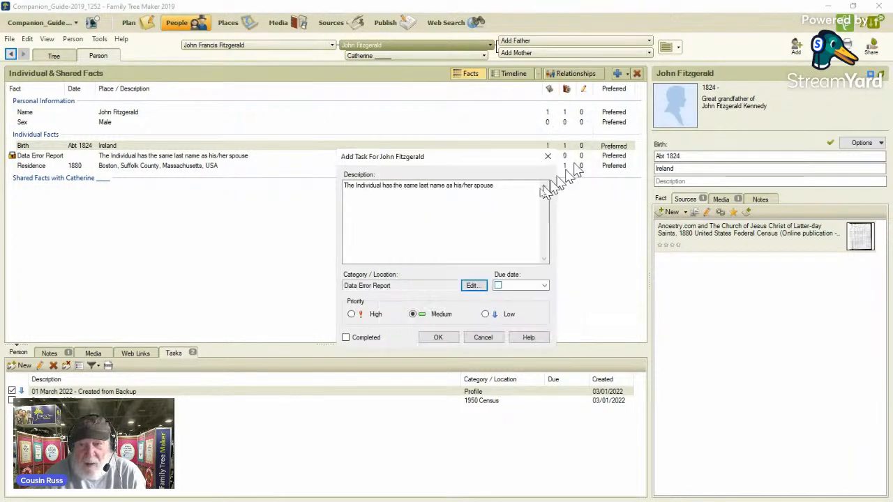
click(449, 339)
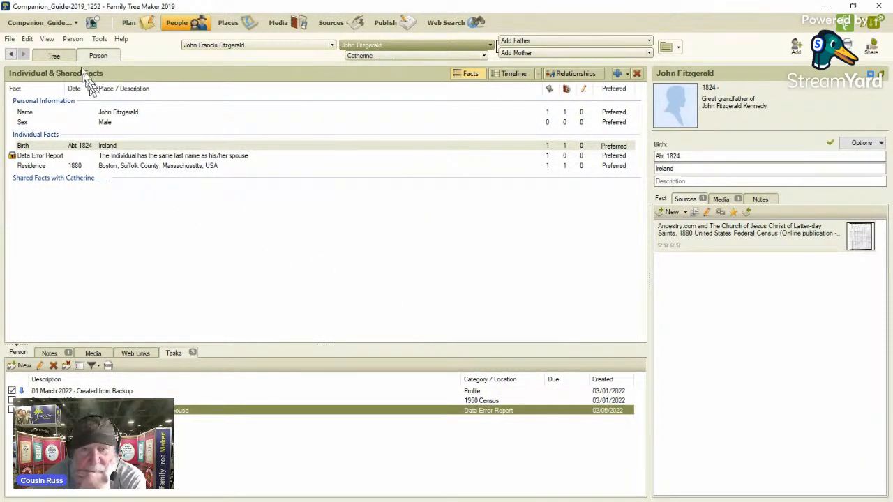
- Add a Data Error Report task to the third individual in the filtered index, described "The Individual has the same last name as his/her spouse"
click(64, 56)
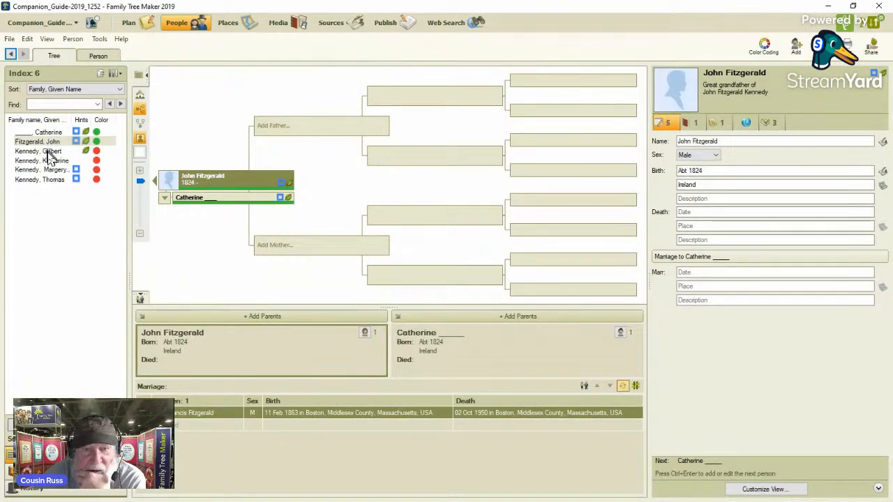
click(46, 151)
click(98, 58)
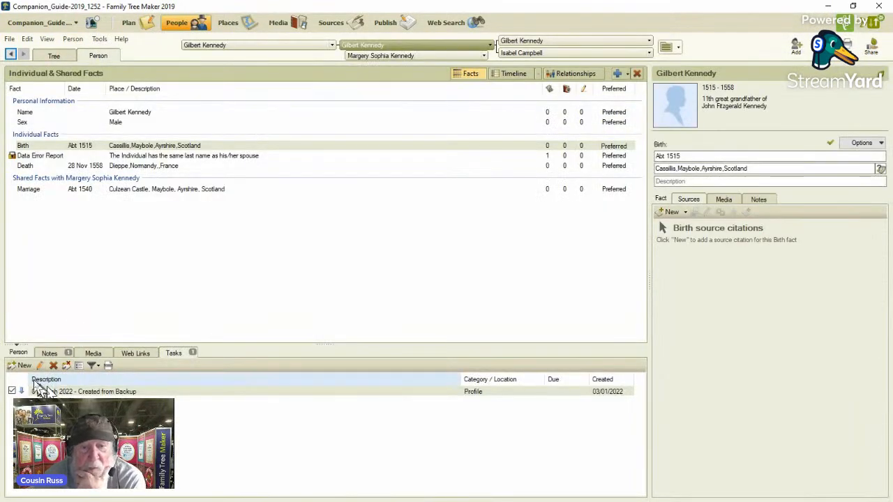
click(21, 366)
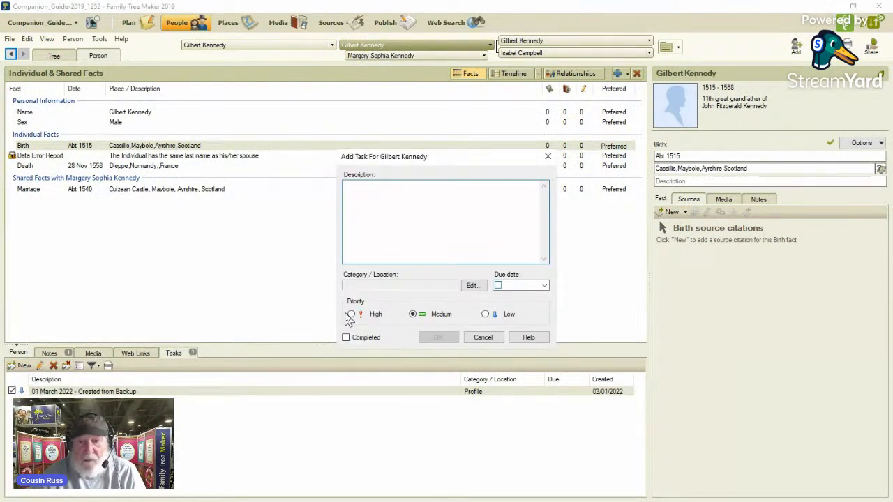
text(The Individual has the same last name as his/her spouse)
click(471, 286)
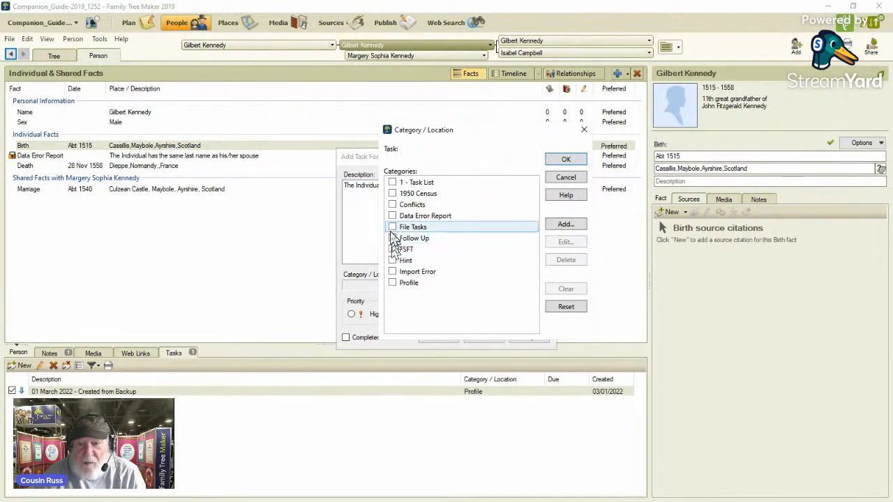
click(392, 216)
click(572, 161)
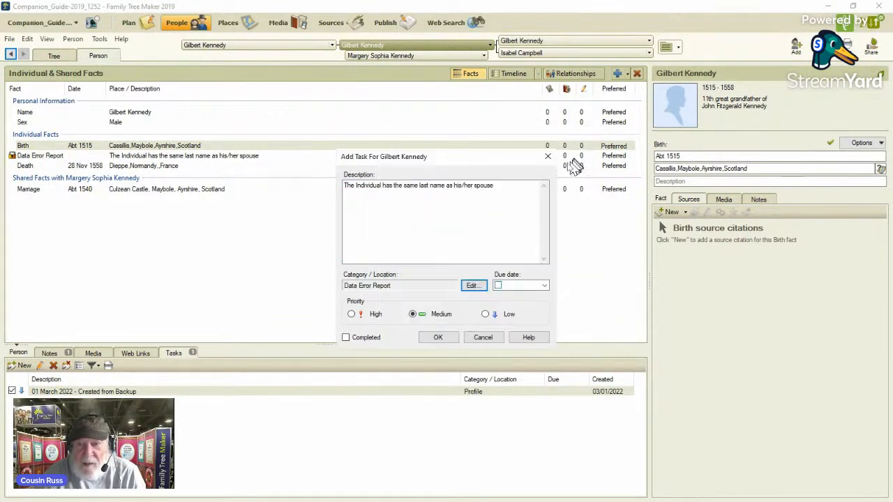
click(438, 337)
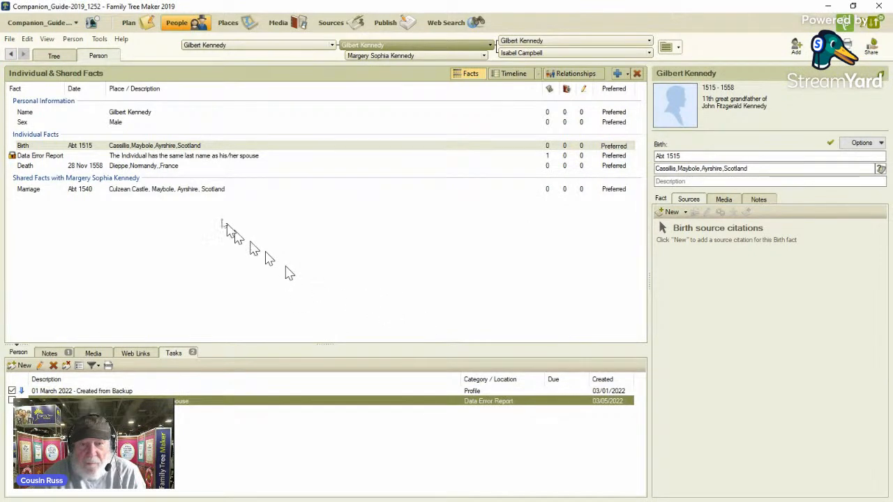
- Filter the tree's overall task list to the Data Error Report category instead of 1 - Task List and select the resolved task
click(130, 30)
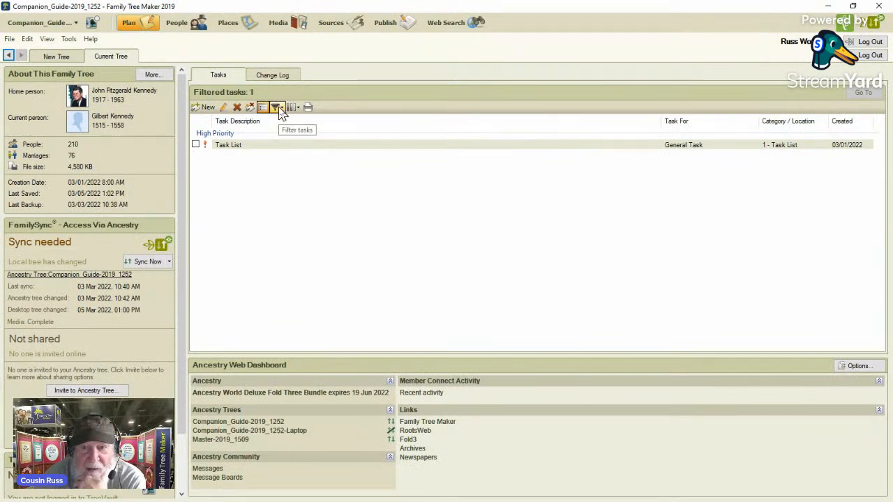
click(276, 108)
click(302, 144)
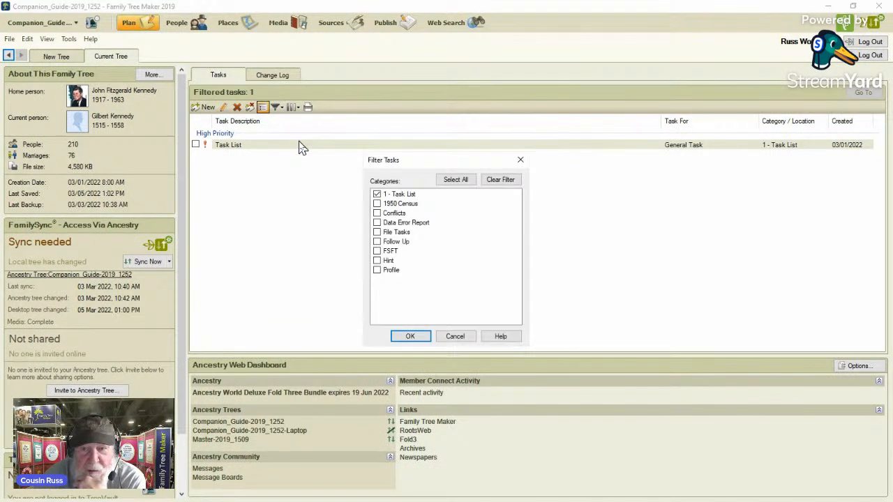
click(377, 222)
click(376, 193)
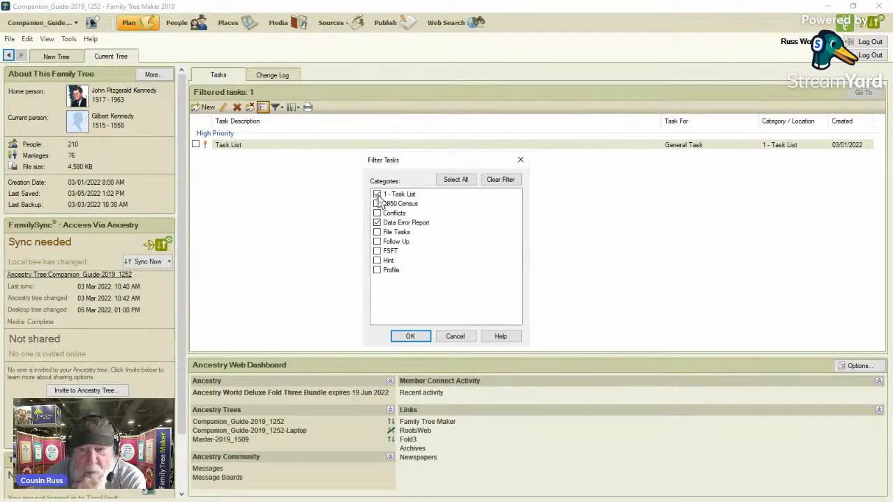
click(407, 336)
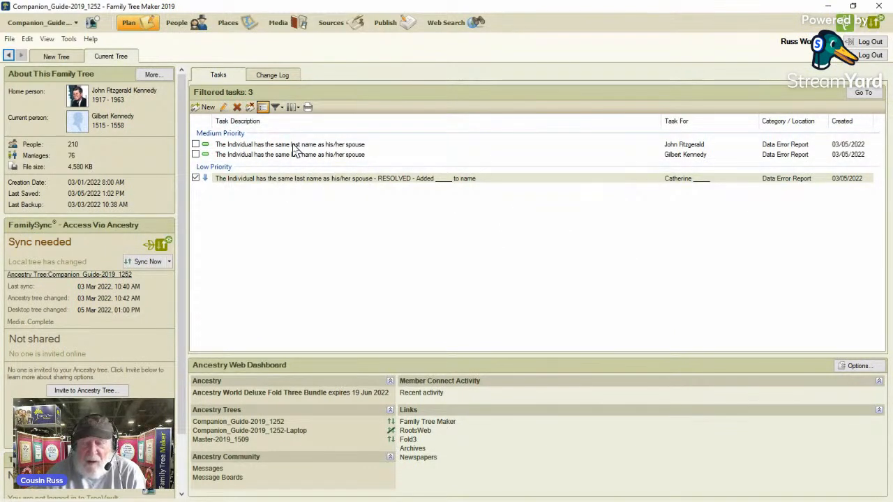
click(300, 180)
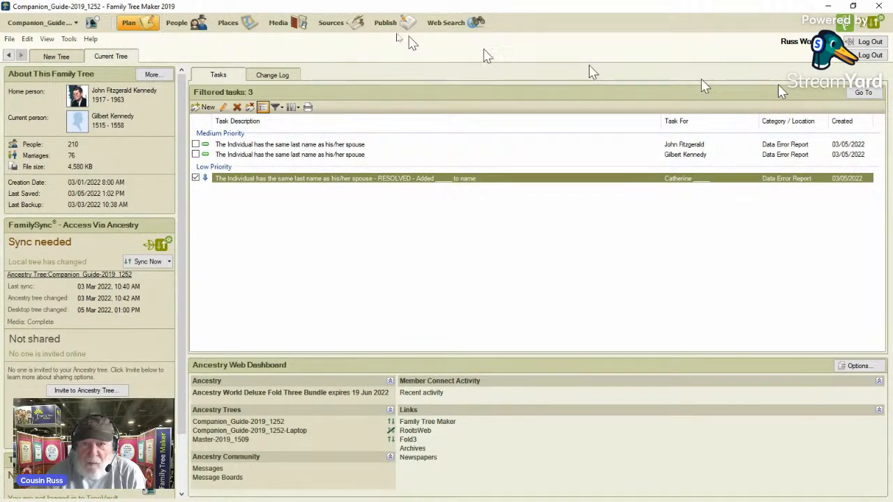
- Return to the people index and examine the criteria of its existing Data Error Report filter condition without changing them
click(178, 28)
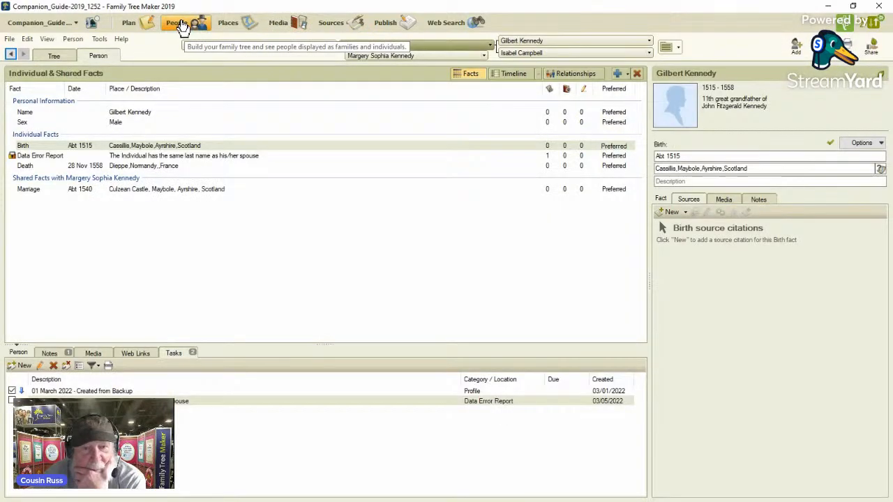
click(57, 58)
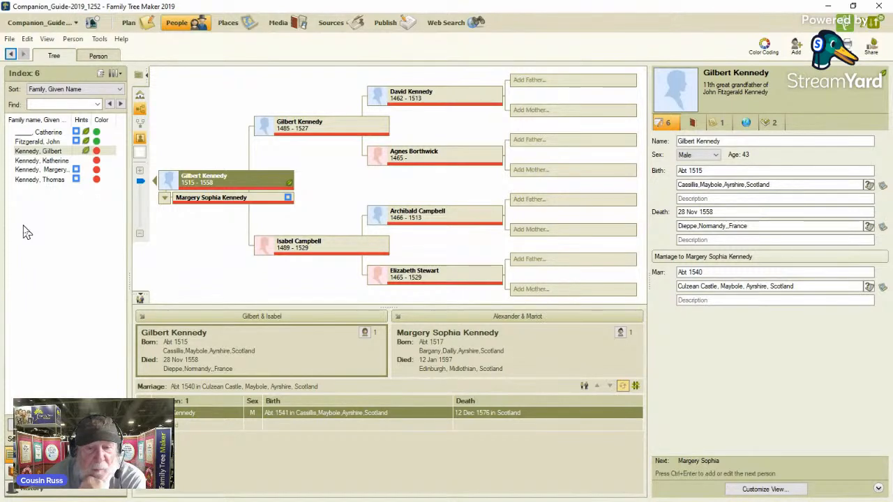
click(96, 426)
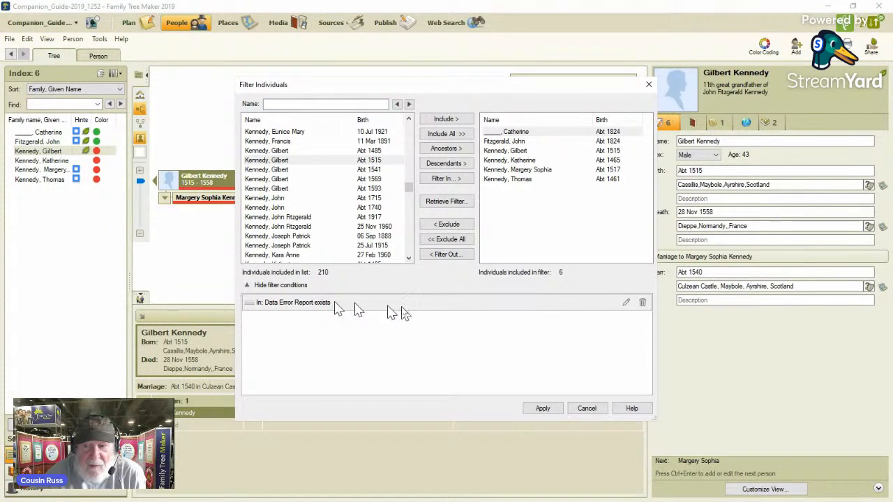
click(627, 304)
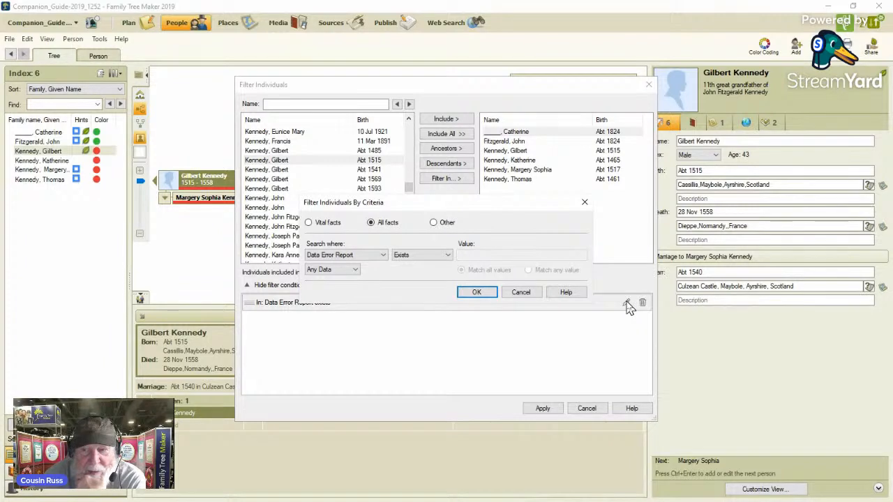
click(531, 294)
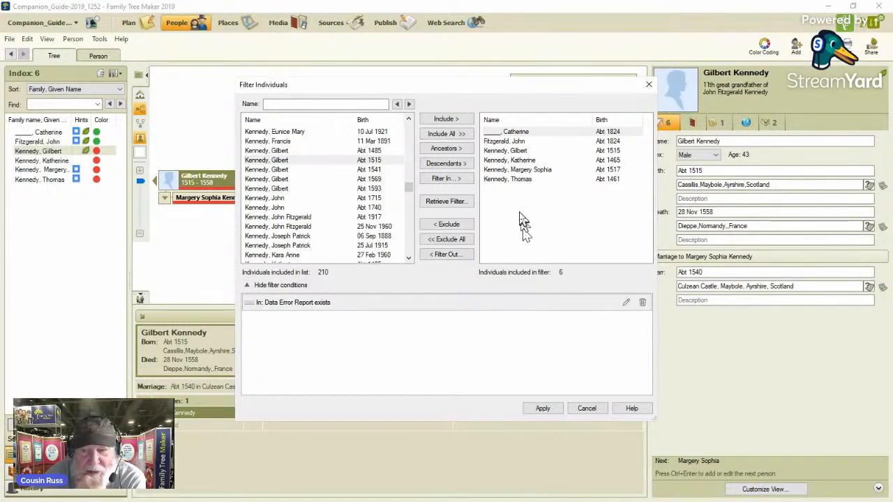
- Filter out individuals whose Data Error Report description contains "The Individual has the same last name as his/her spouse"
click(446, 254)
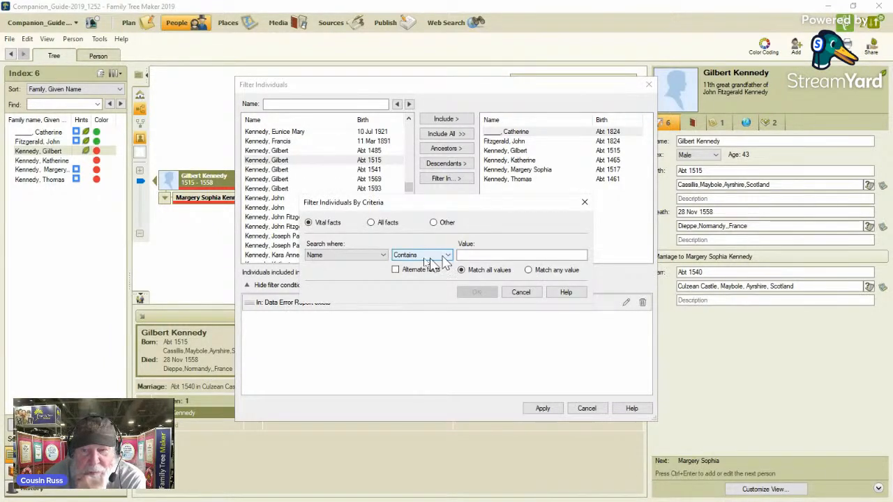
click(371, 222)
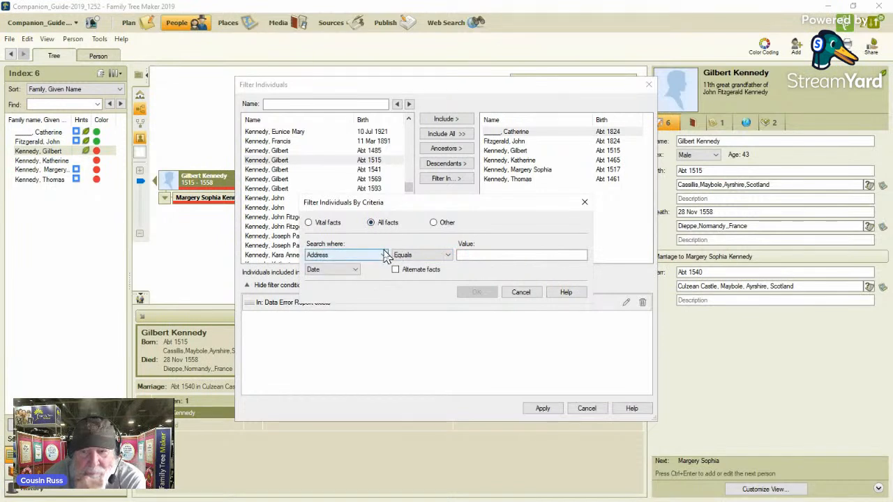
click(384, 255)
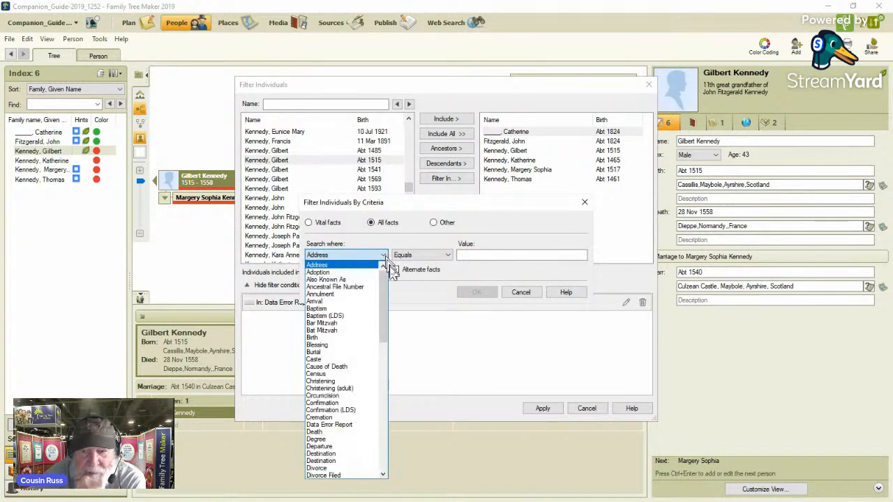
click(352, 426)
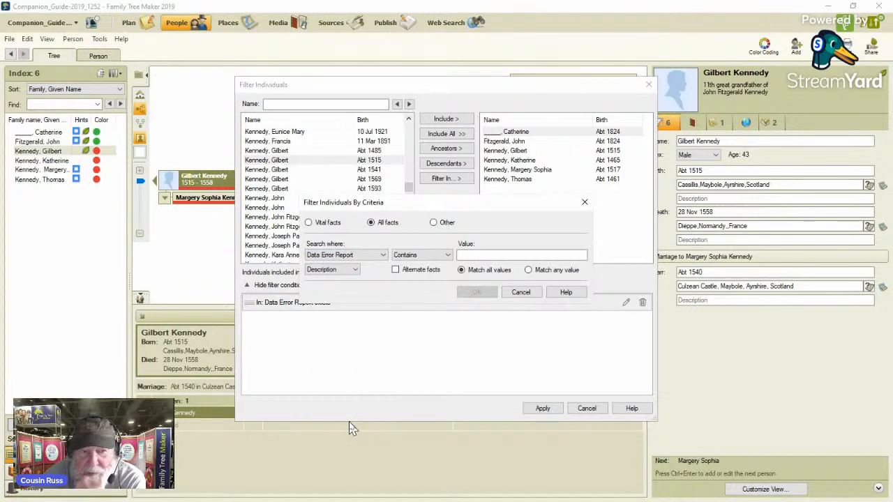
click(493, 255)
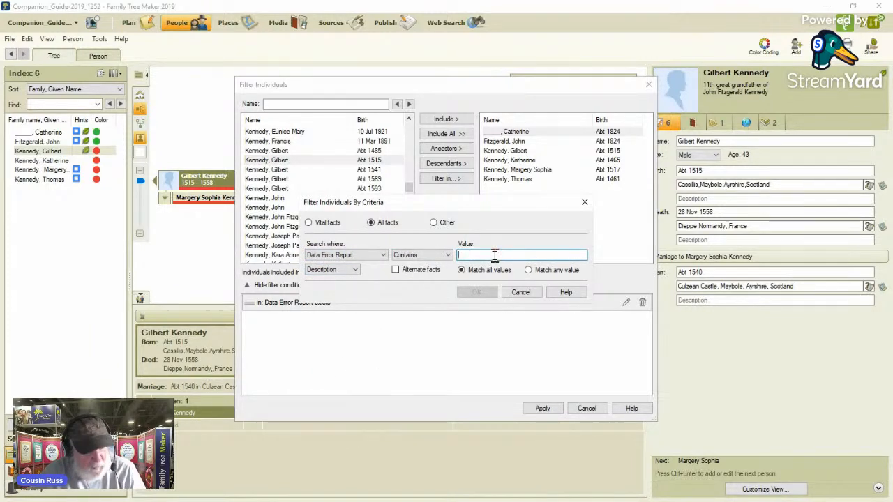
key(ctrl+v)
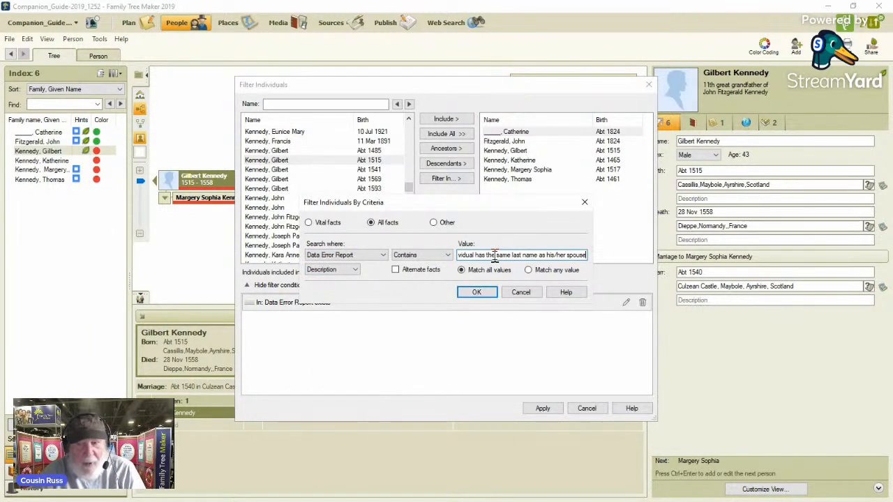
click(476, 292)
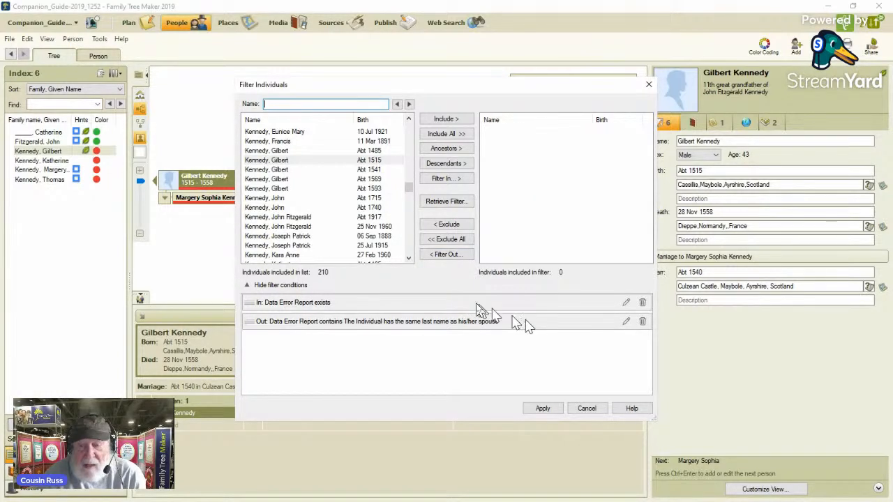
- Include alternate facts in the filter-out condition and apply the filter to the index
click(627, 323)
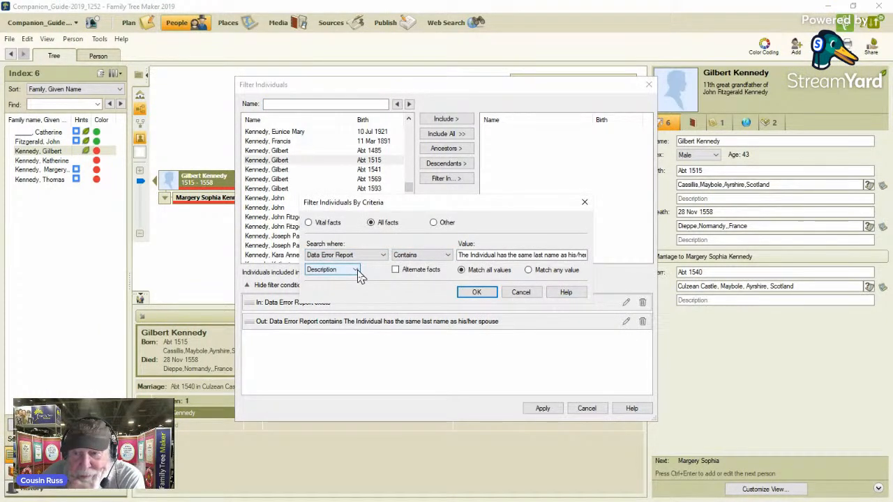
click(396, 270)
click(471, 293)
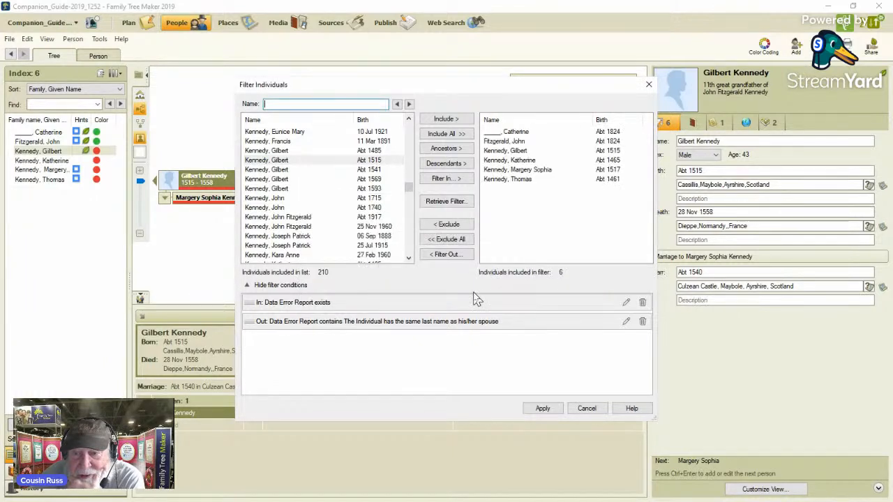
click(540, 410)
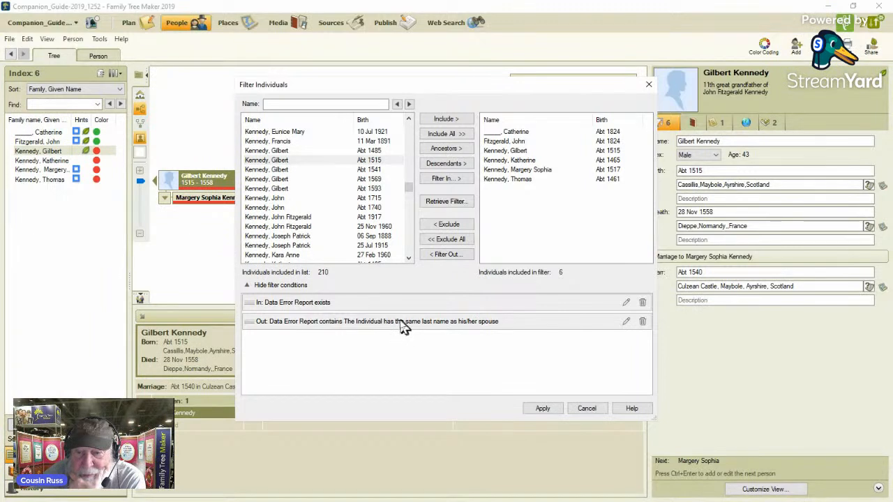
- Exclude alternate facts from the filter-out condition and apply the filter to the index
click(625, 323)
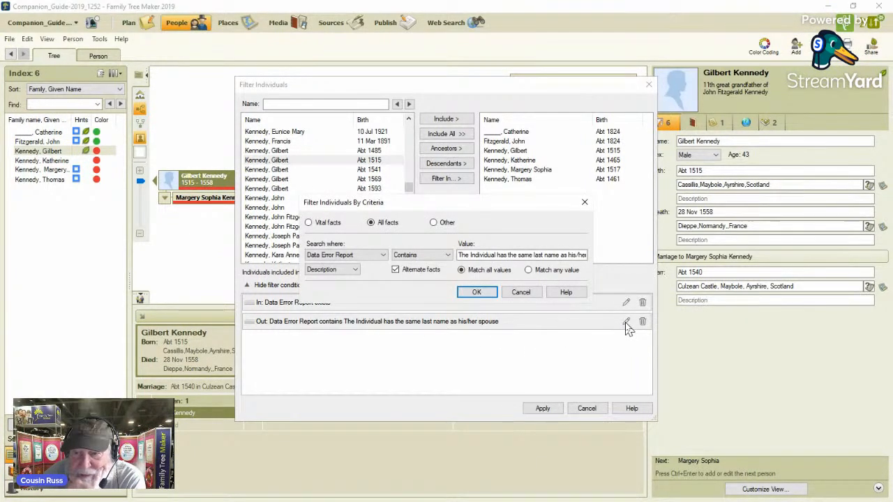
click(395, 270)
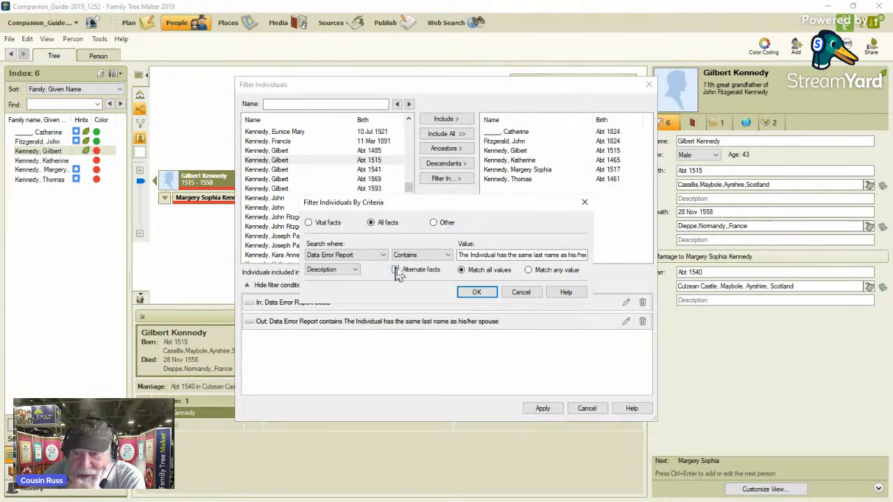
click(477, 292)
click(546, 409)
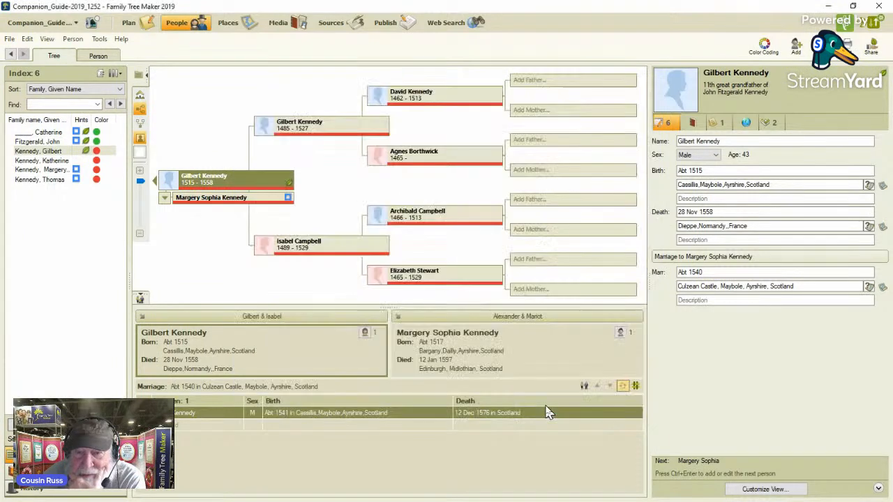
- Add a task "The Individual has the same last name as his/her spouse" in category Data Error Report for the fourth individual in the filtered index
click(51, 161)
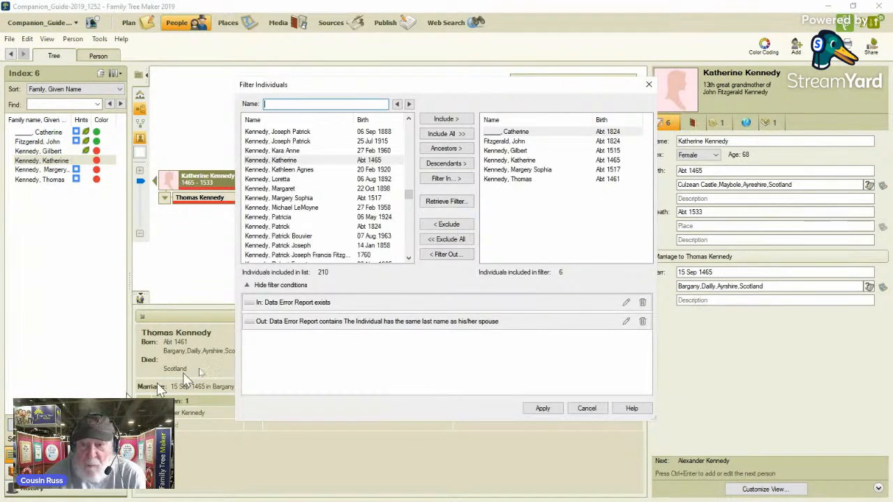
click(587, 409)
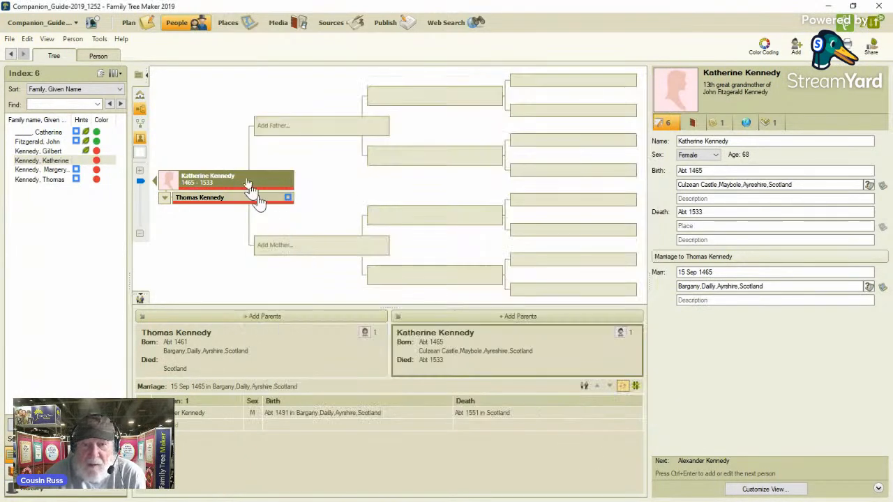
click(98, 57)
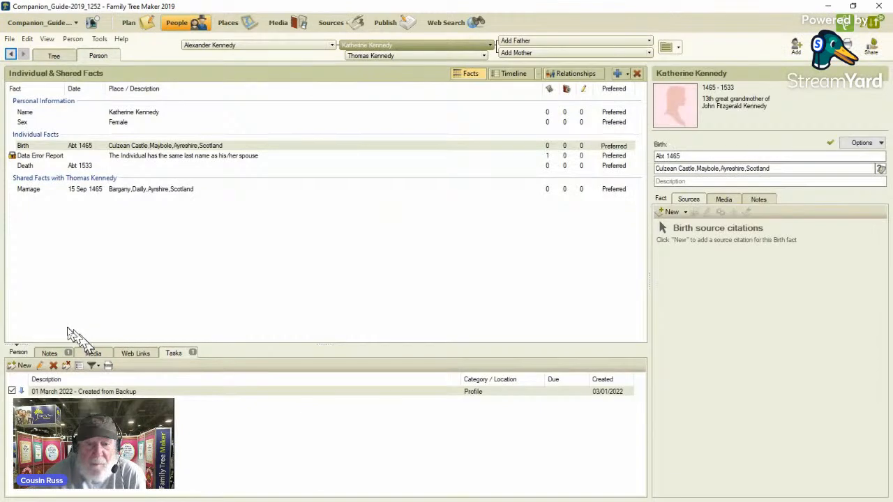
click(23, 366)
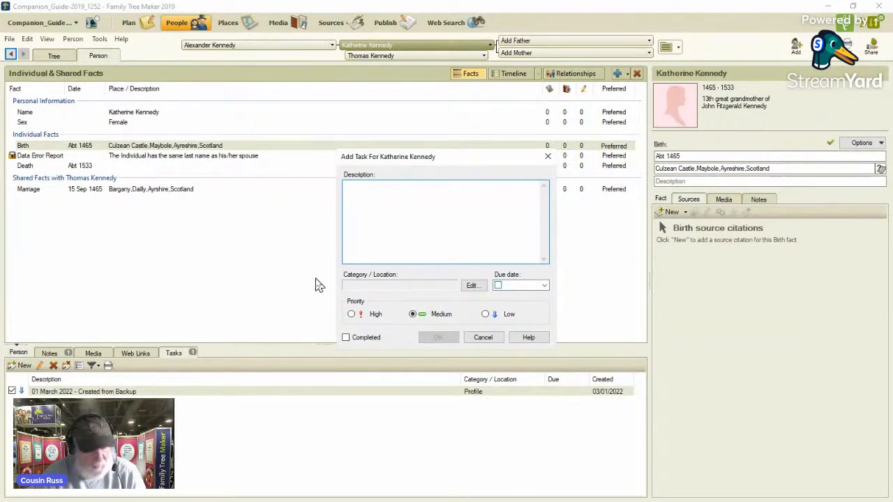
text(The Individual has the same last name as his/her spouse)
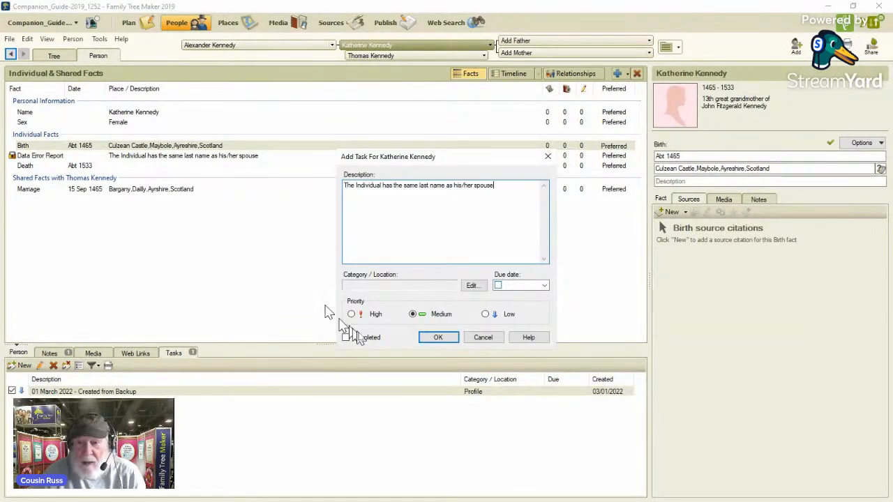
click(474, 287)
click(392, 216)
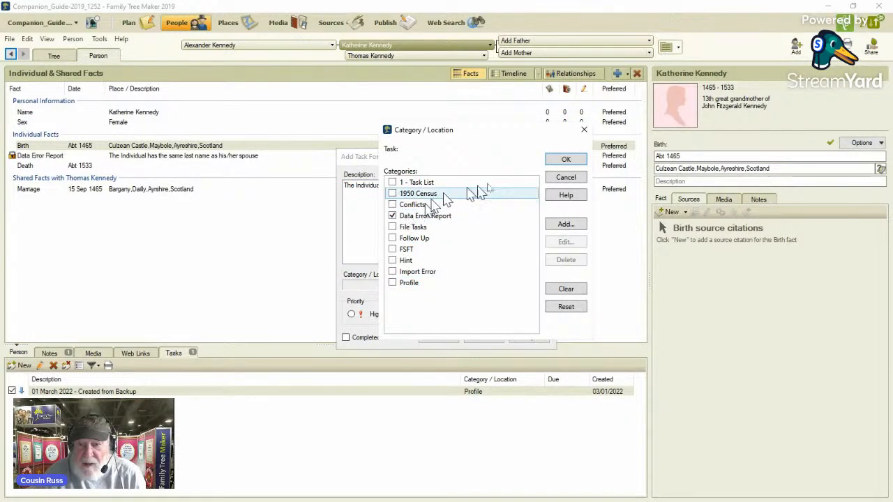
click(562, 164)
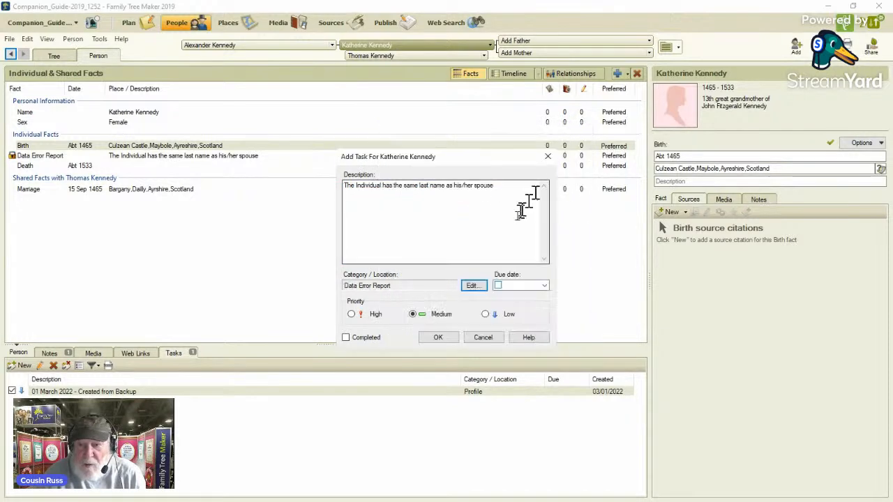
click(439, 335)
- Add a task "The Individual has the same last name as his/her spouse" in category Data Error Report for the fifth individual in the filtered index
click(49, 57)
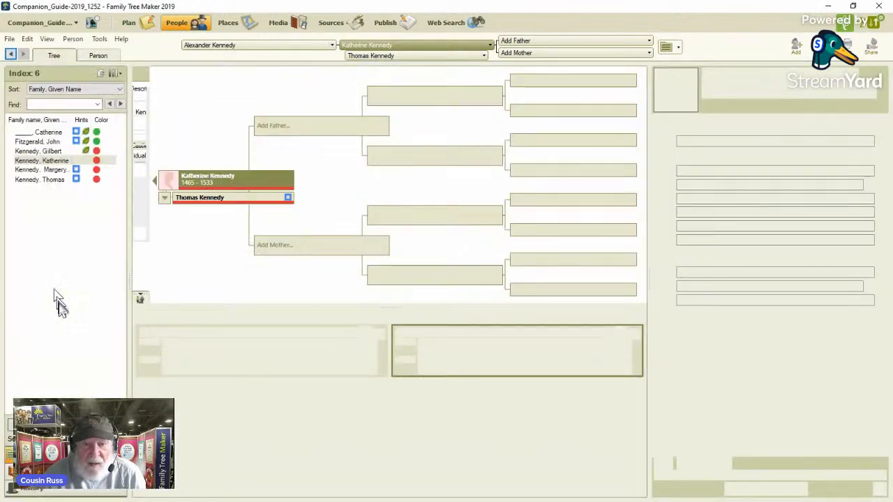
click(41, 170)
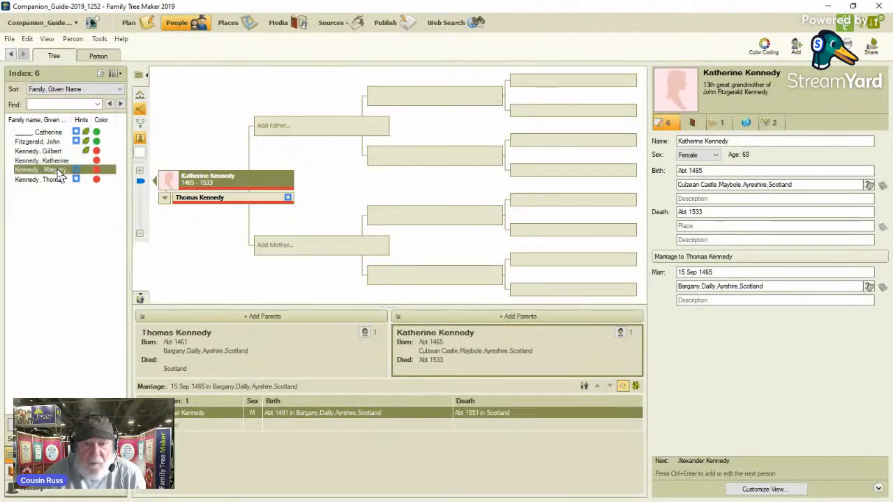
click(98, 59)
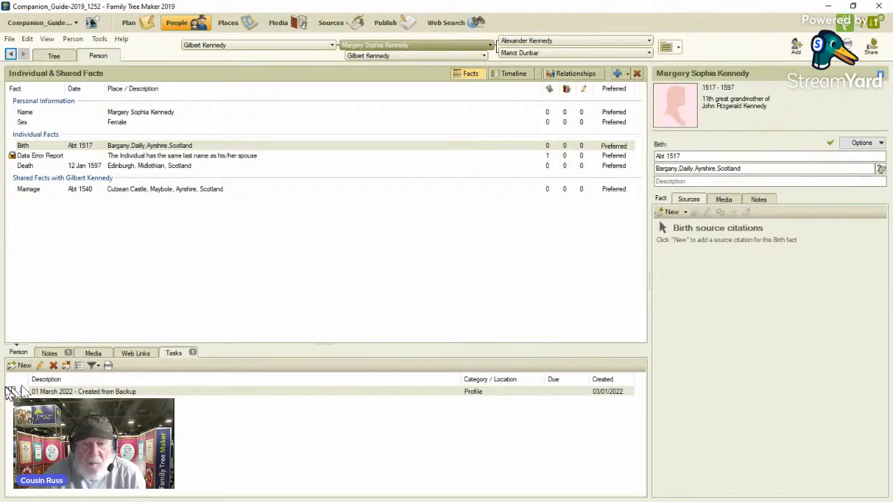
click(19, 365)
text(The Individual has the same last name as his/her spouse)
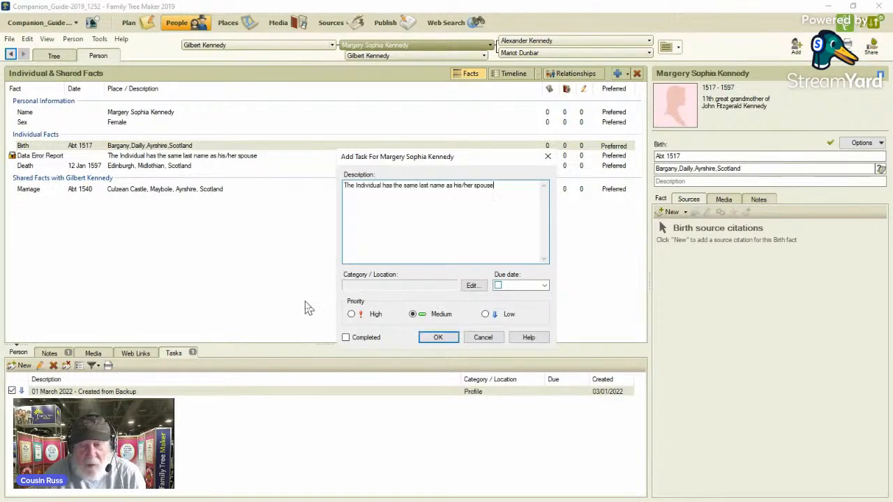
click(472, 286)
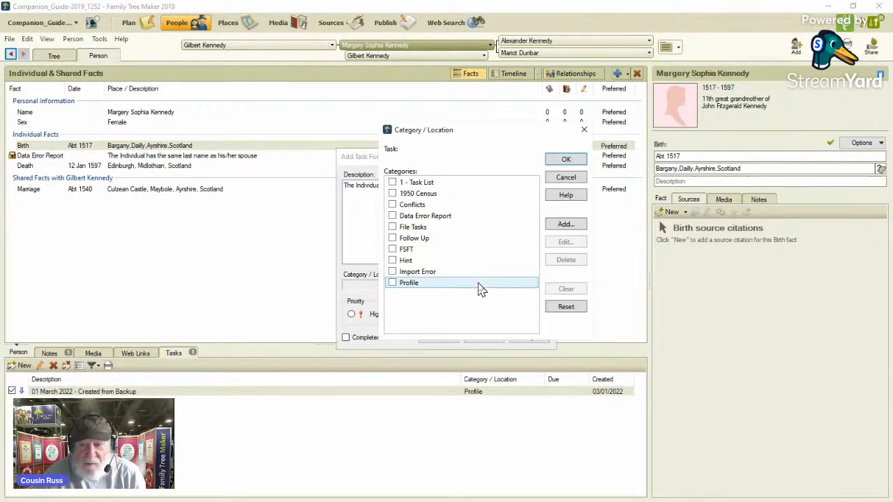
click(391, 216)
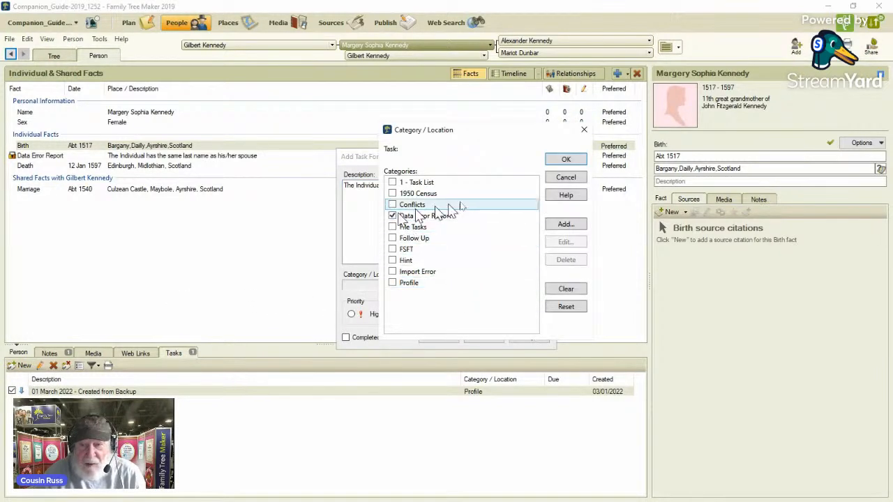
click(566, 160)
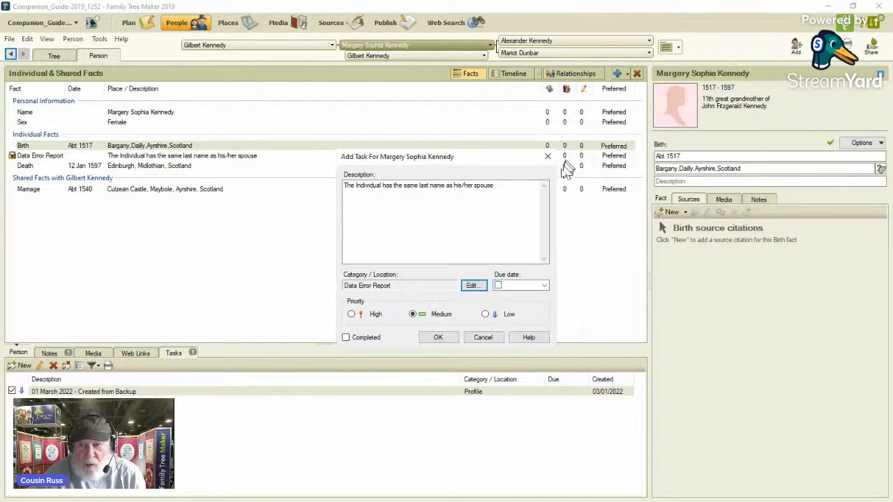
click(438, 338)
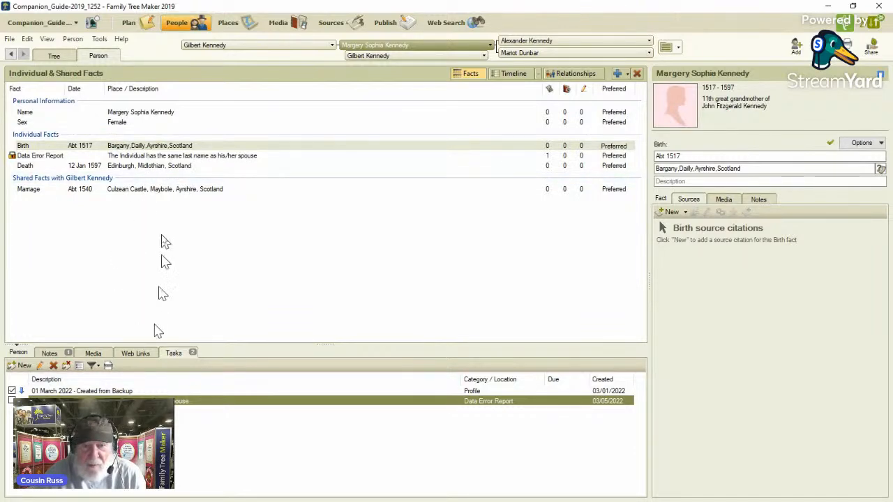
- Add a task "The Individual has the same last name as his/her spouse" in category Data Error Report for the last individual in the filtered index
click(51, 58)
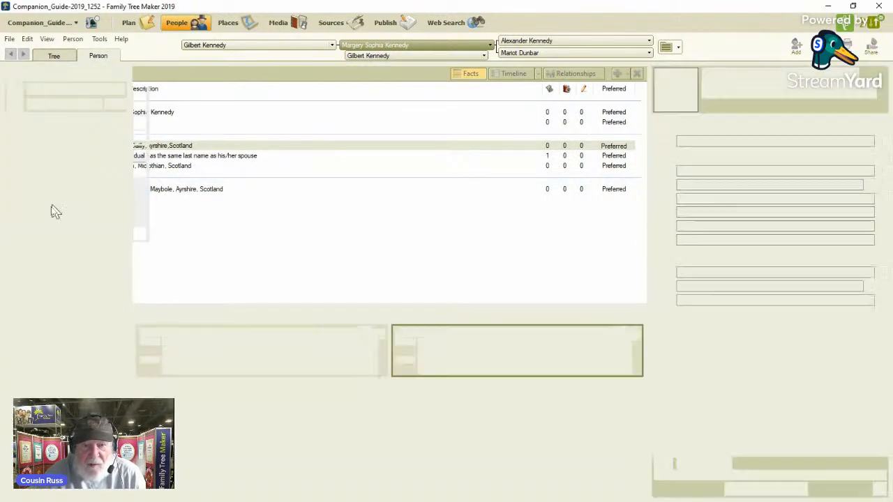
click(50, 181)
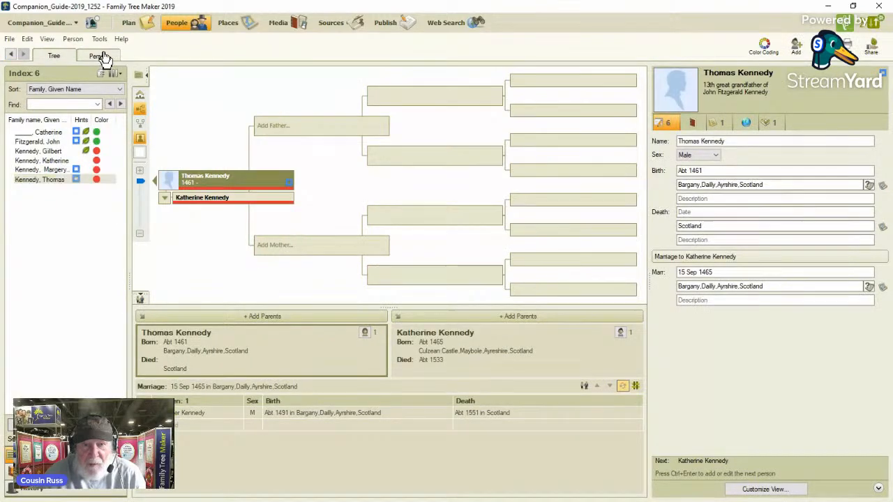
click(97, 56)
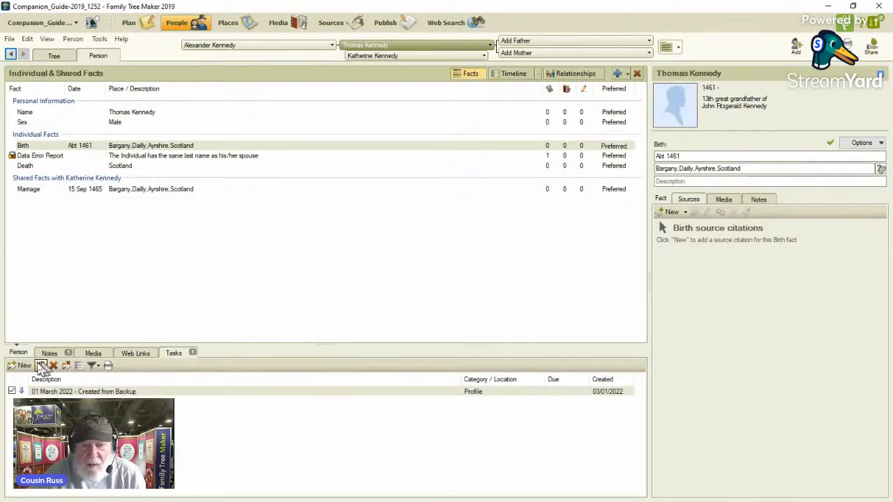
click(21, 365)
text(The Individual has the same last name as his/her spouse)
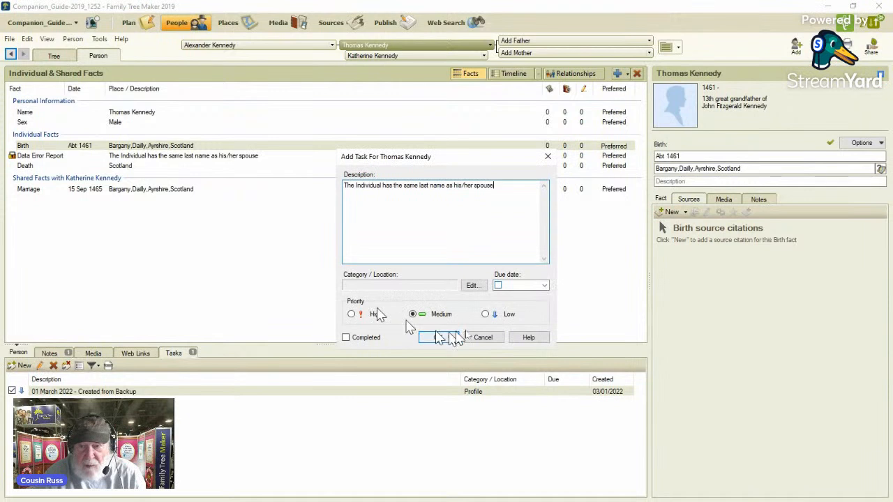
click(471, 285)
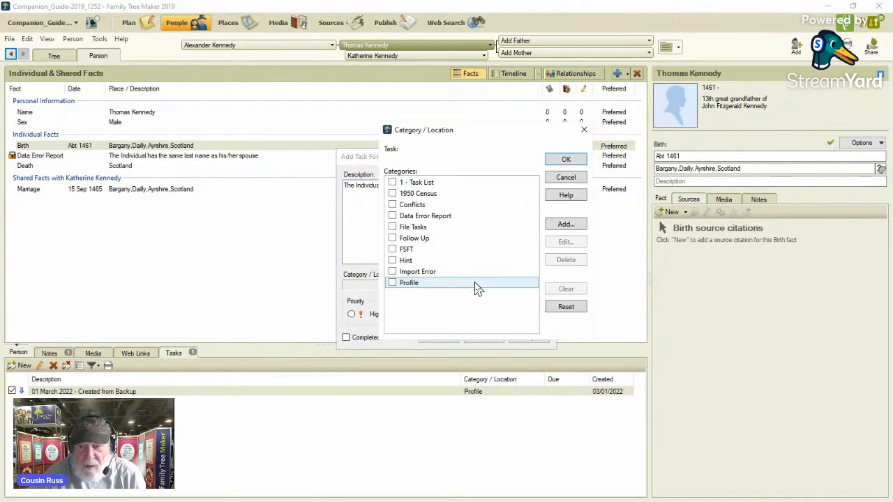
click(392, 215)
click(566, 161)
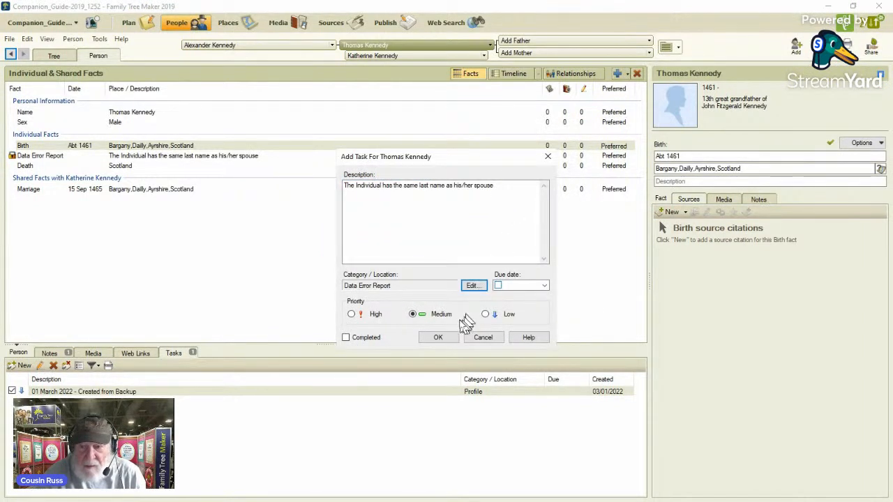
click(438, 337)
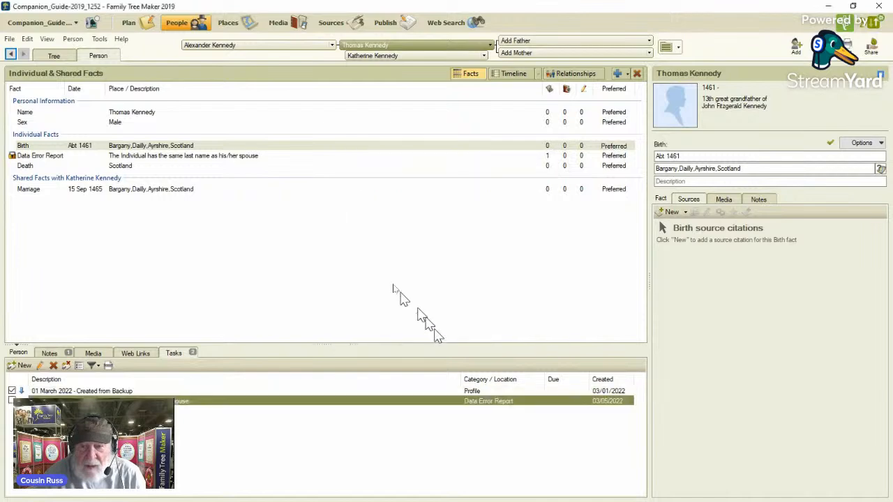
- Review the tree-wide task list in the Plan workspace and check its task category filter, keeping only Data Error Report selected
click(137, 23)
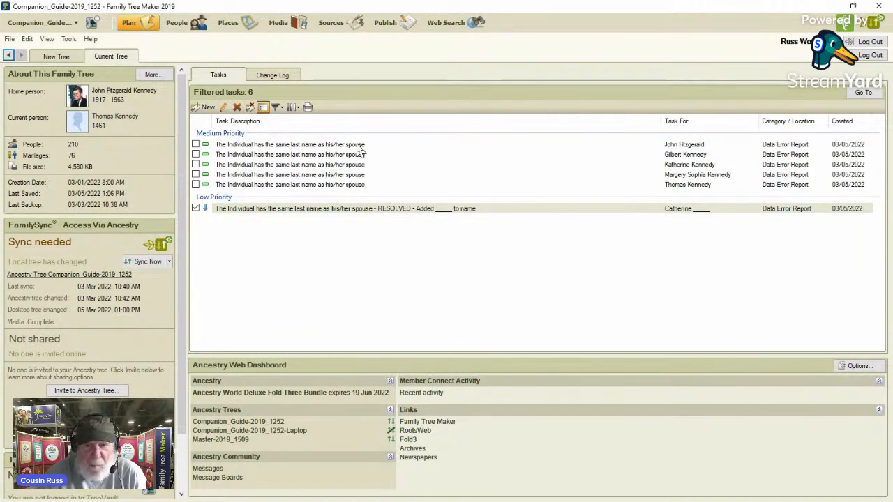
click(279, 108)
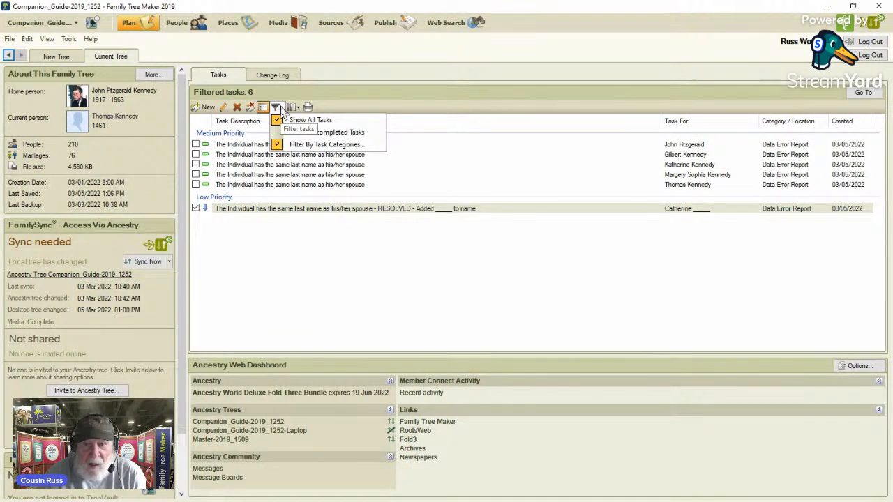
click(321, 143)
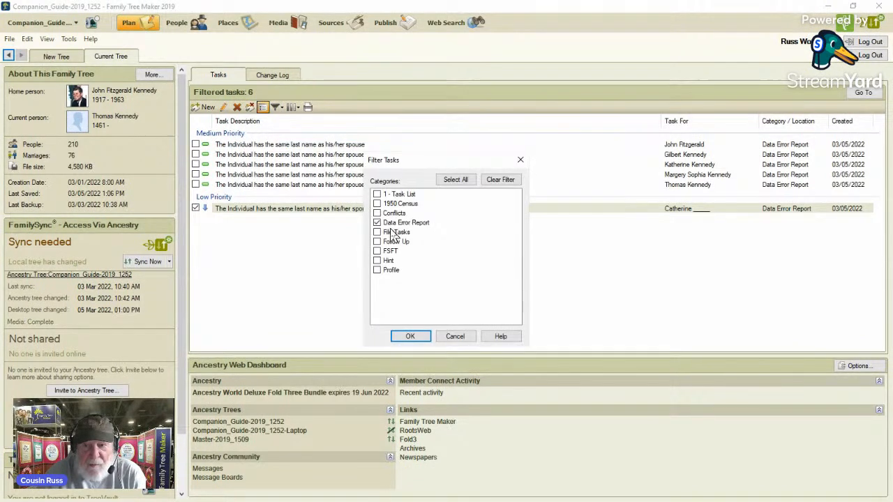
click(409, 335)
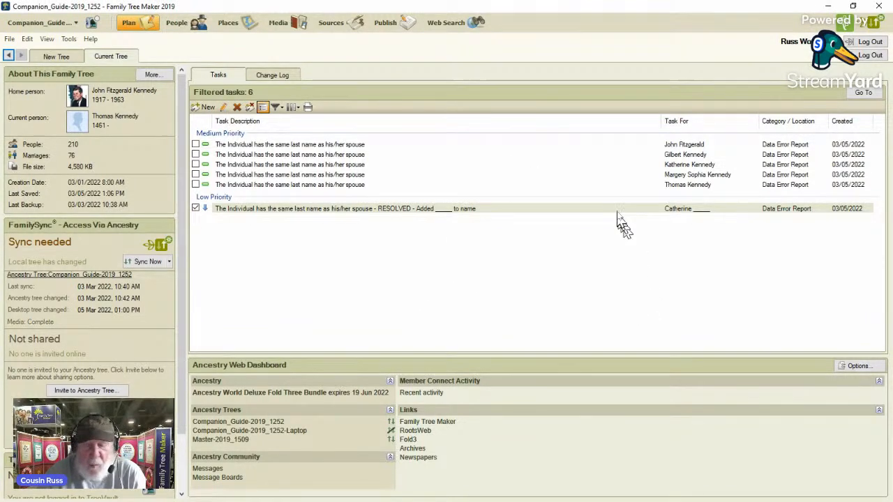
- Go to the person of the first medium-priority task, examine the spouse's name facts and tasks, and return to that person
click(680, 147)
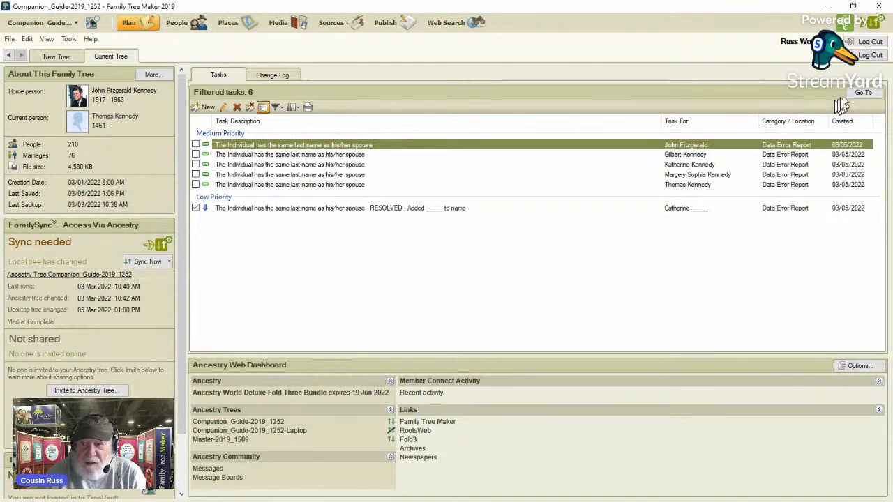
click(876, 95)
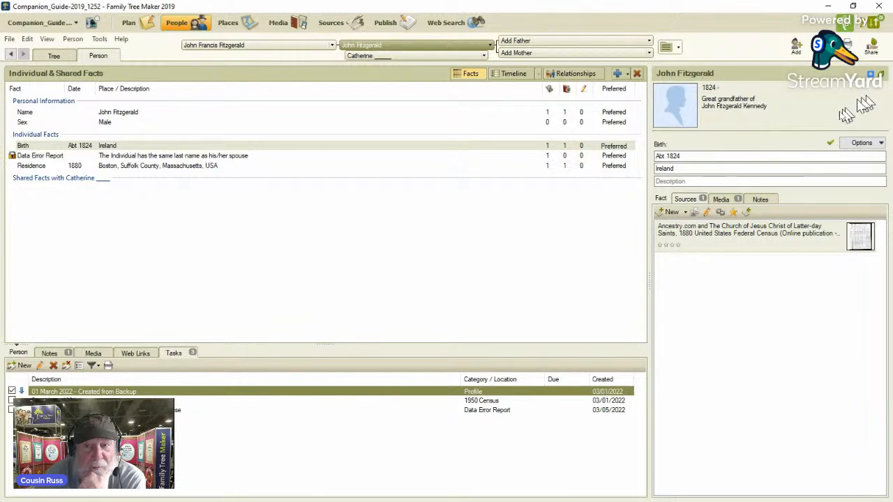
click(401, 58)
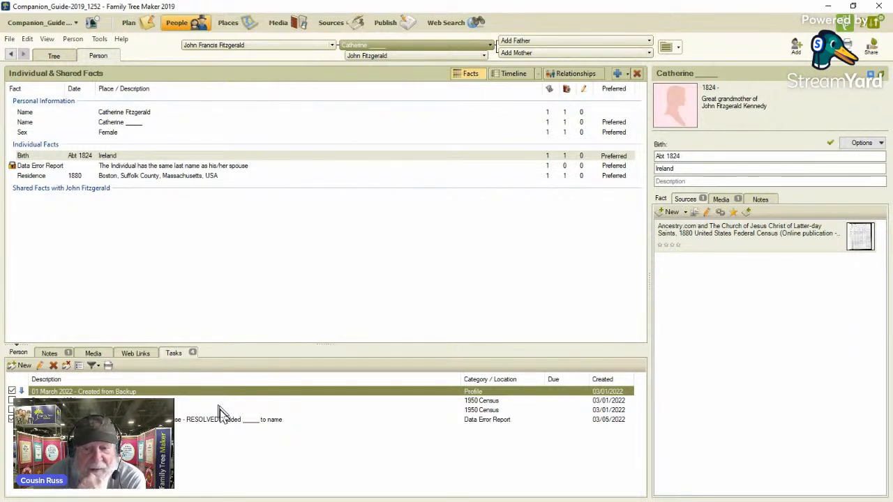
click(399, 58)
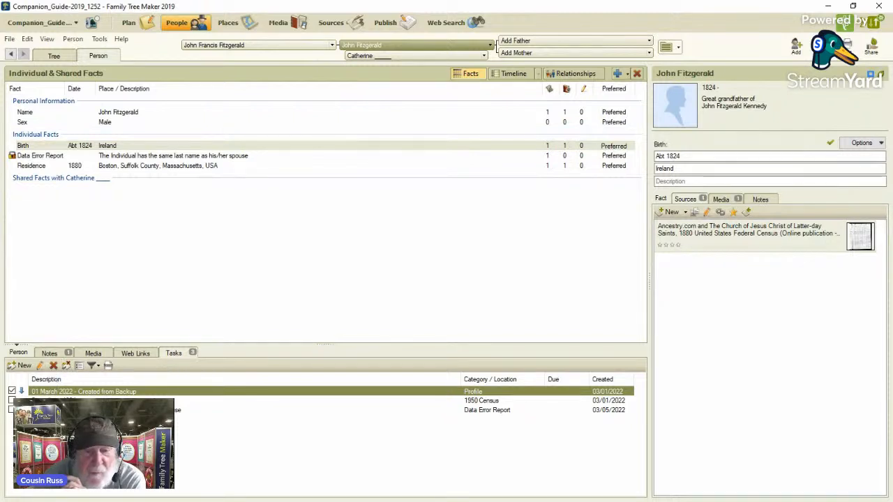
- Append "- RESOLVED - Renamed Spouse" to this person's Data Error Report task, set its priority to Low and mark it completed
double_click(115, 410)
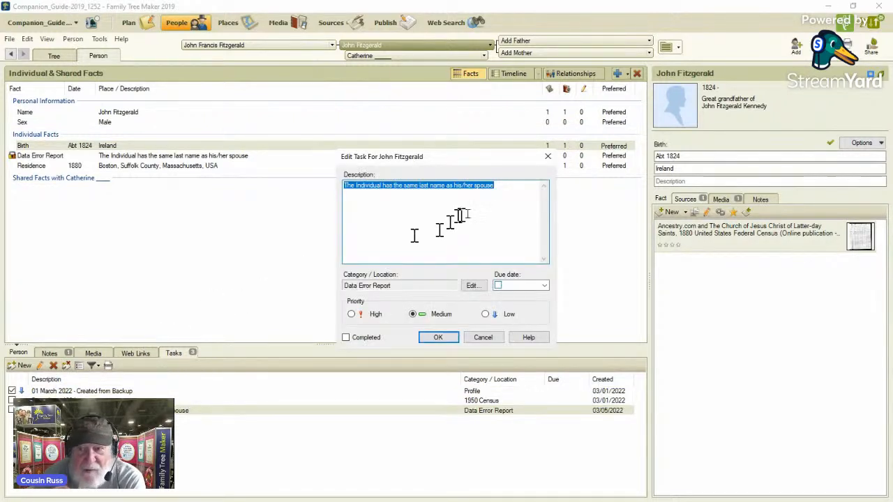
click(510, 196)
text(-)
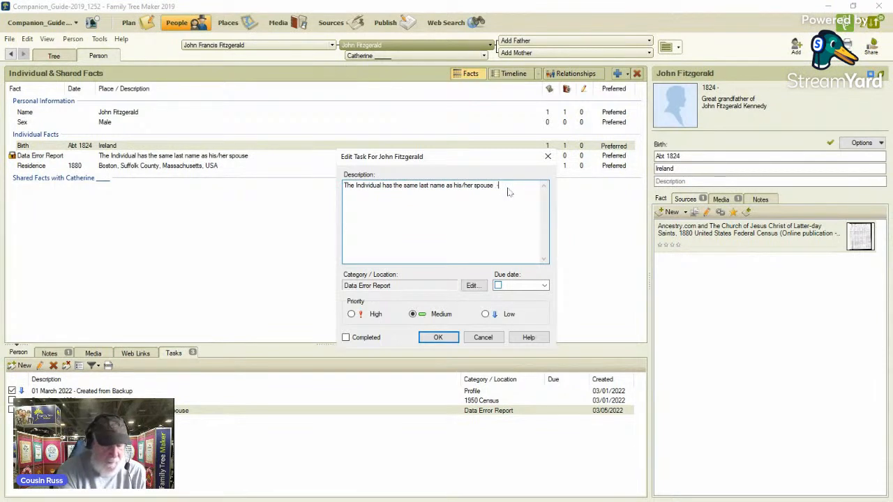
text( RES)
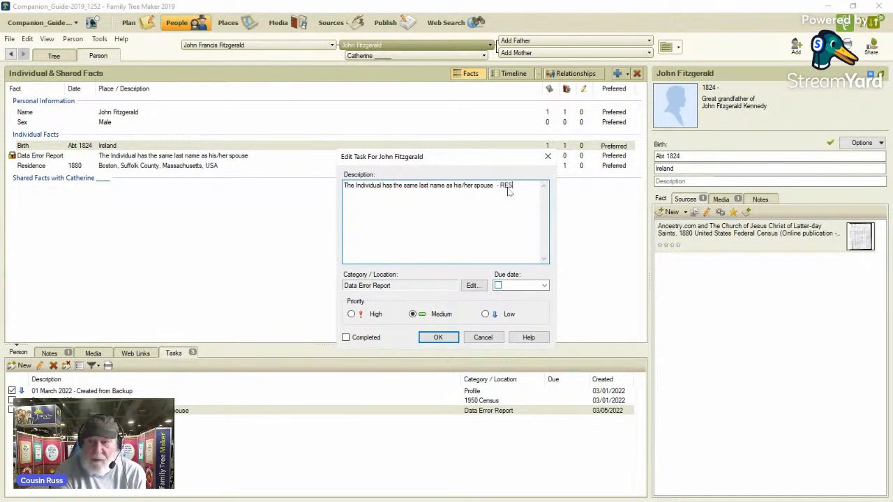
text(OLVED - R)
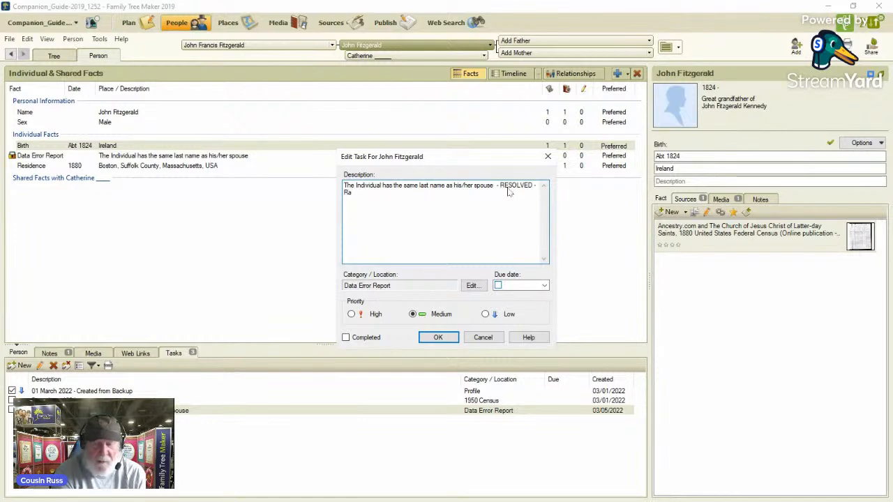
text(enamed Spouse)
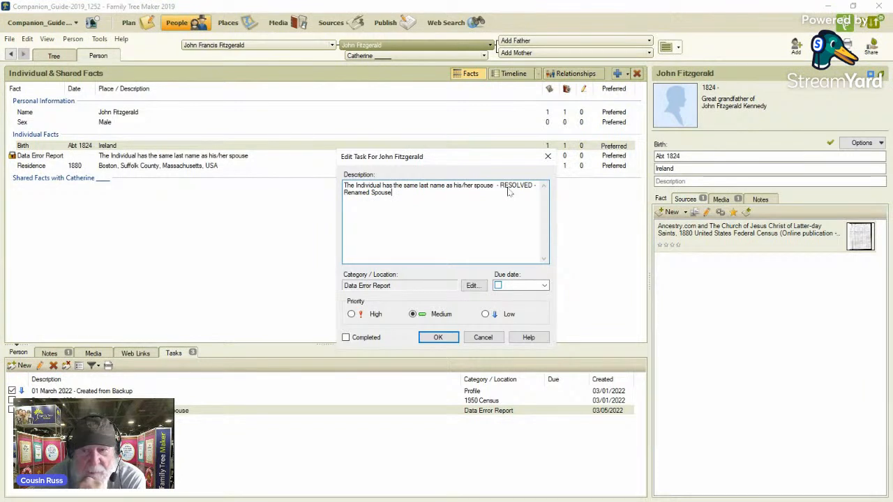
click(485, 314)
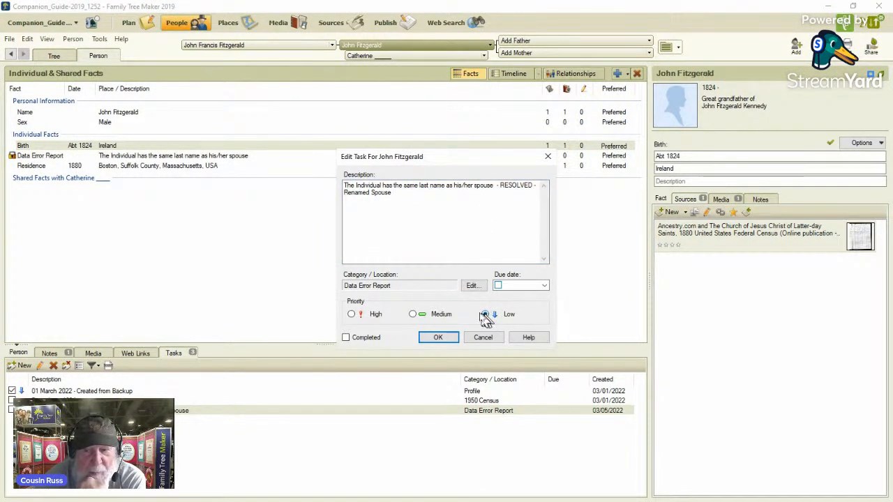
click(347, 338)
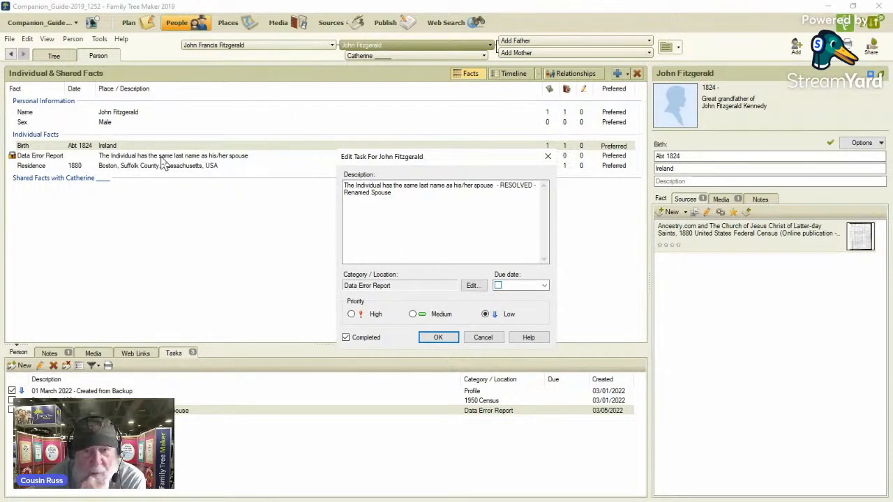
click(437, 339)
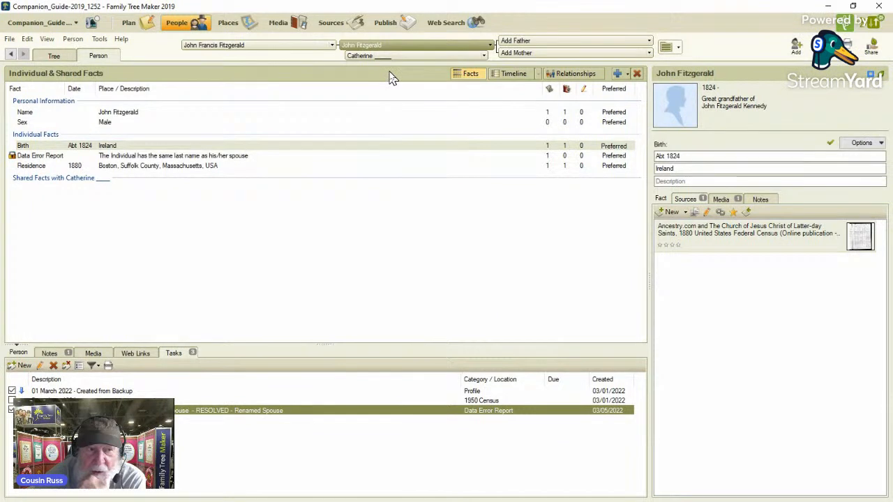
- In the Data Errors Report of the Publish workspace, clear the individuals filter by excluding everyone and apply it
click(385, 27)
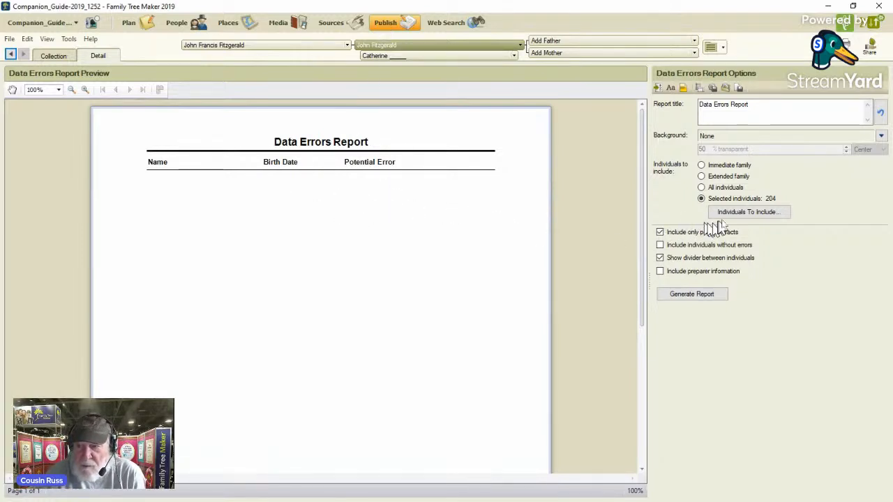
click(760, 220)
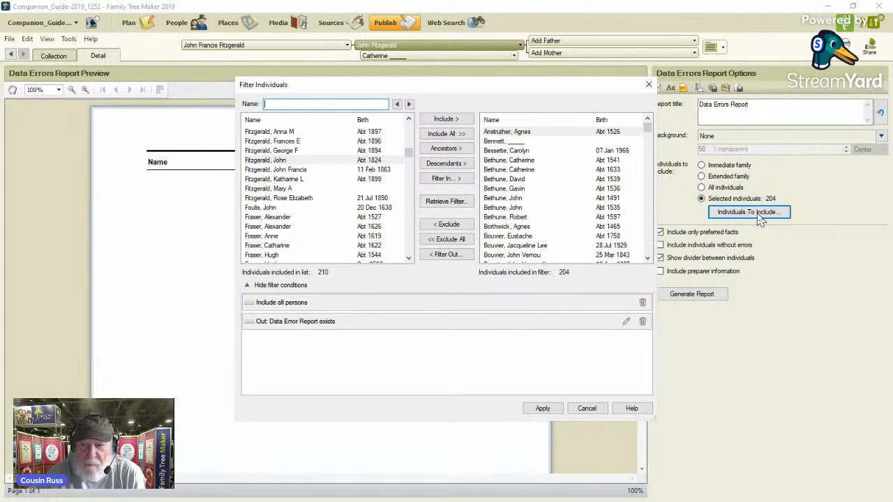
click(455, 242)
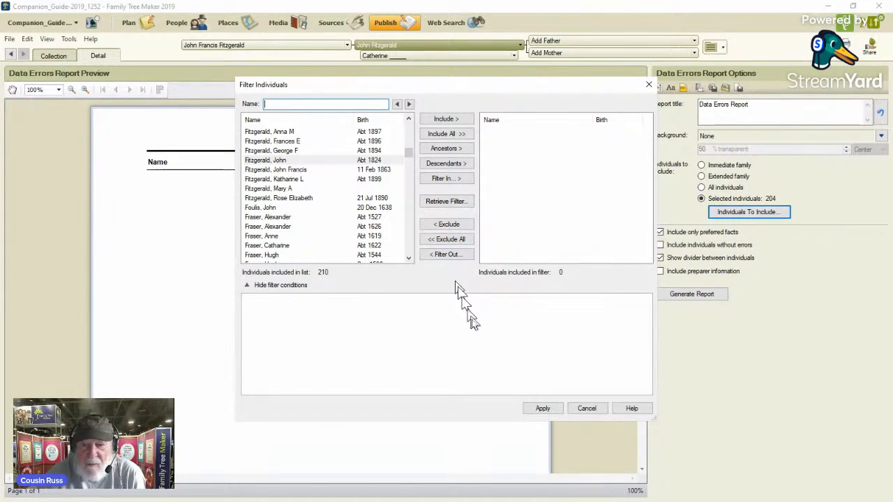
click(543, 409)
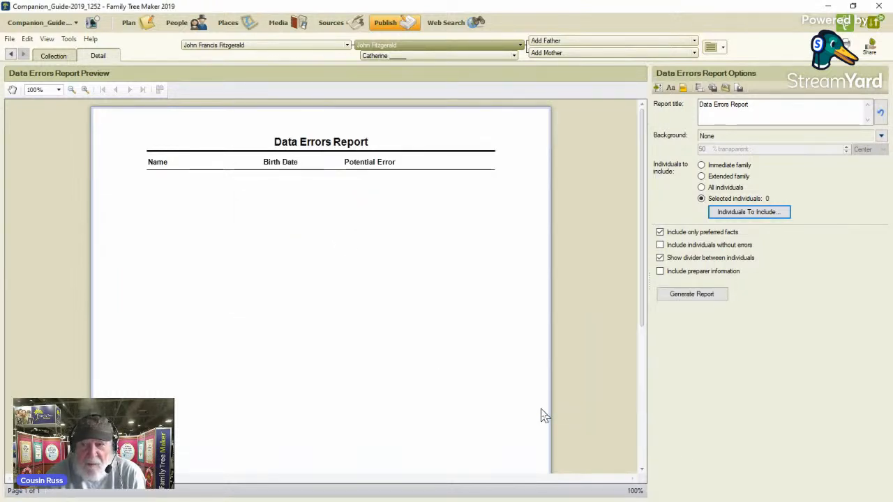
click(747, 214)
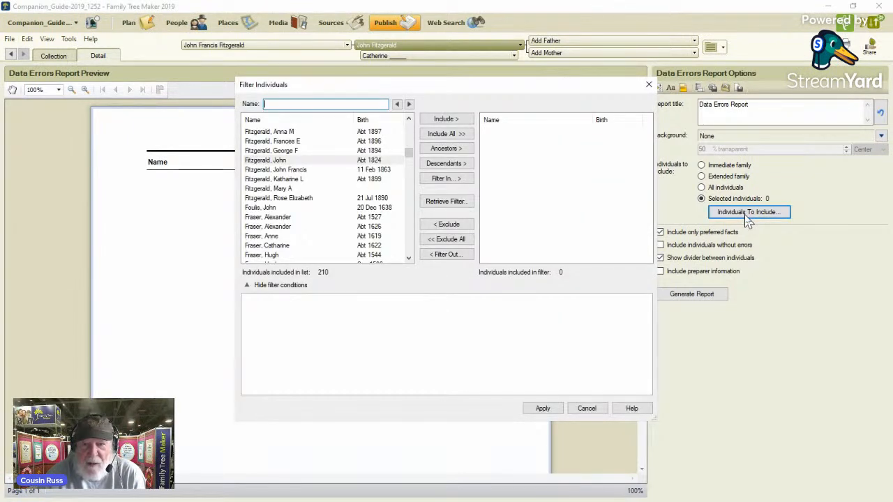
click(586, 410)
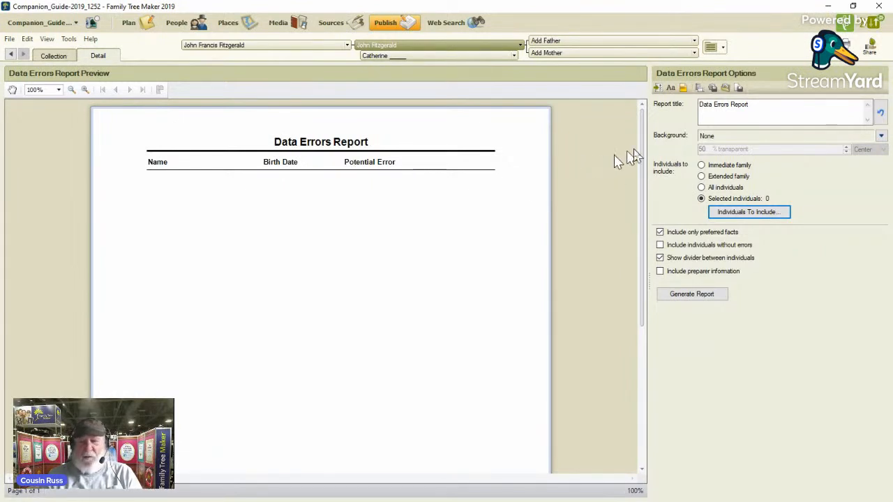
- Include all error types except Birth date missing and Marriage date missing, and run the Data Errors Report for all individuals
click(657, 89)
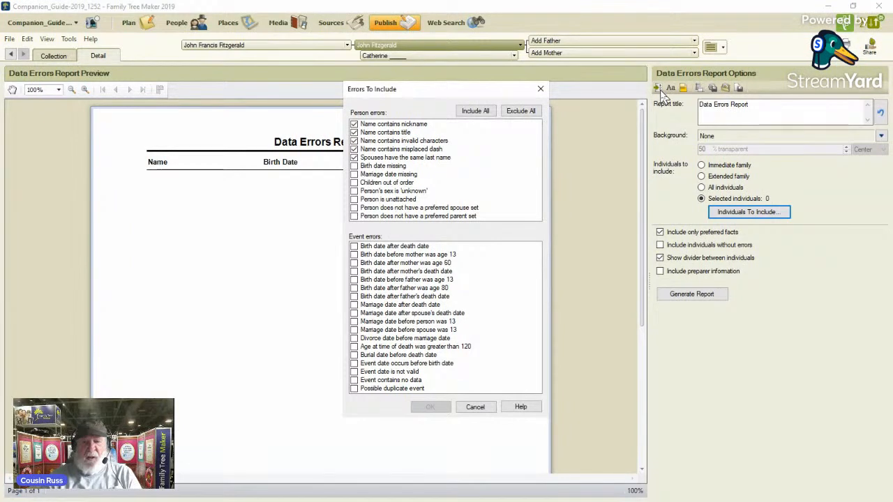
click(475, 113)
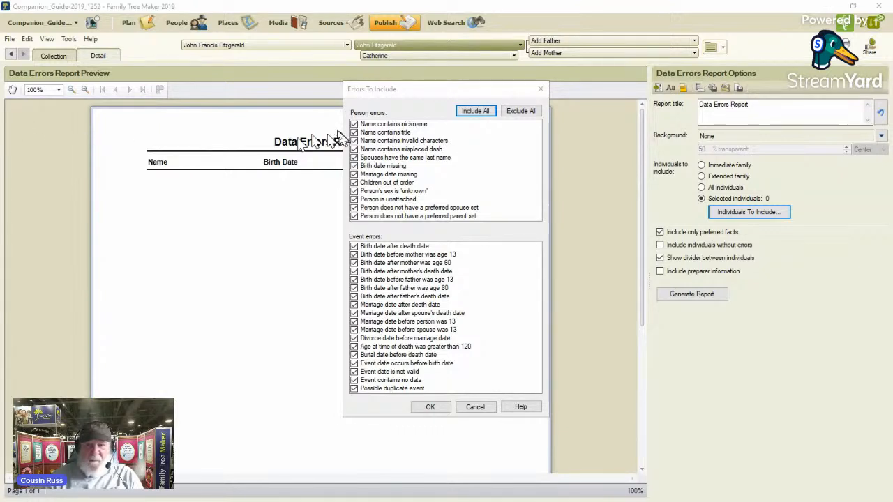
mouse_move(333, 107)
mouse_down()
mouse_move(447, 233)
mouse_move(480, 300)
mouse_move(481, 413)
mouse_move(478, 403)
mouse_up()
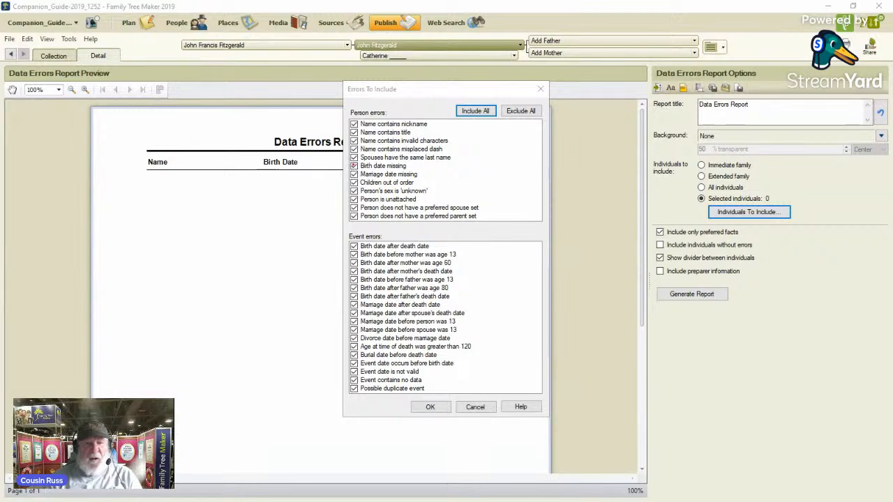
click(355, 166)
click(354, 174)
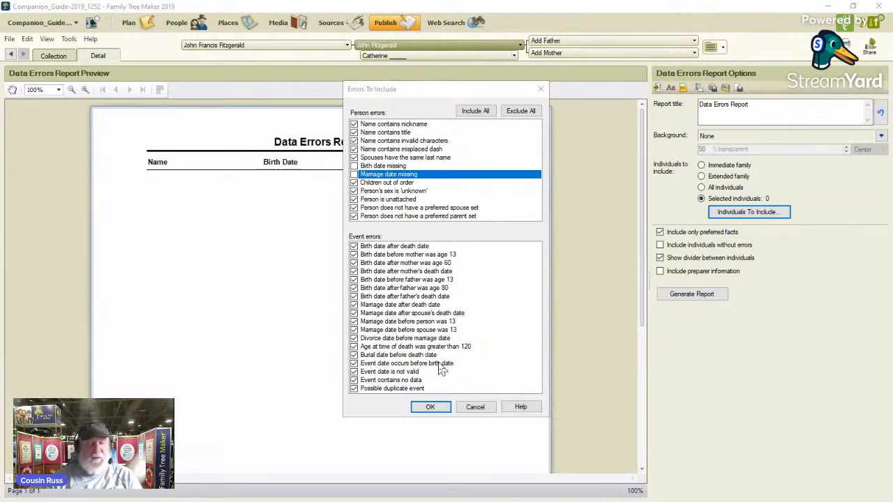
click(429, 409)
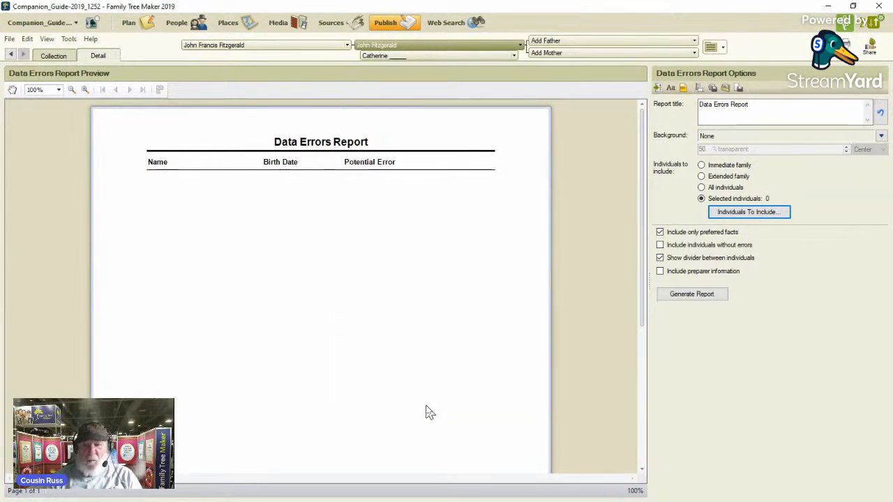
click(702, 187)
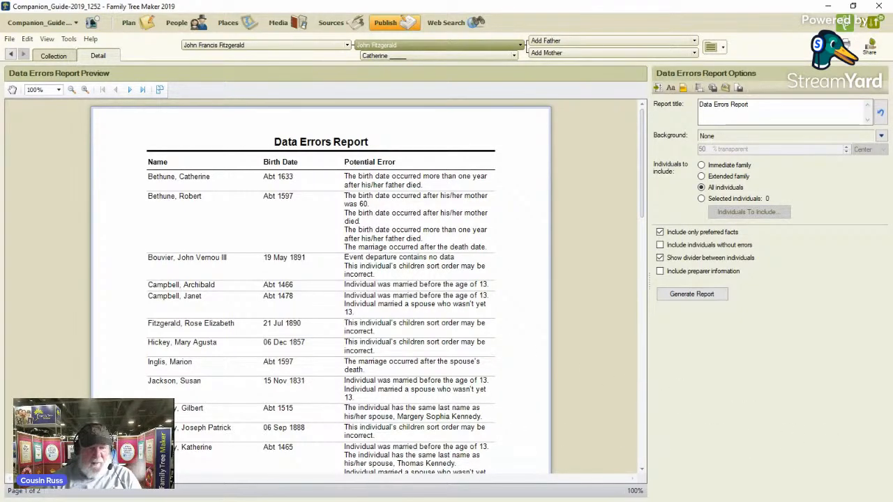
- Examine the error wordings in FTM-Data_Error_Report.txt in Notepad and the potential errors on both pages of the Data Errors Report
key(alt+Tab)
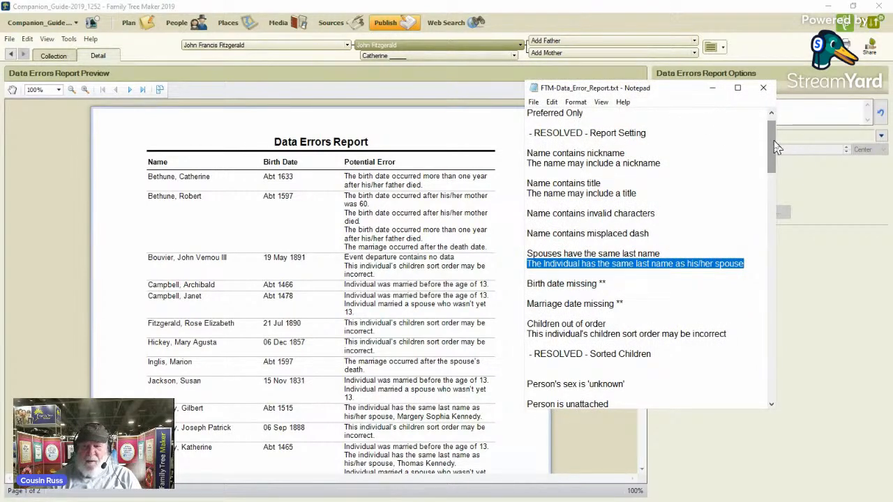
drag(776, 146, 771, 202)
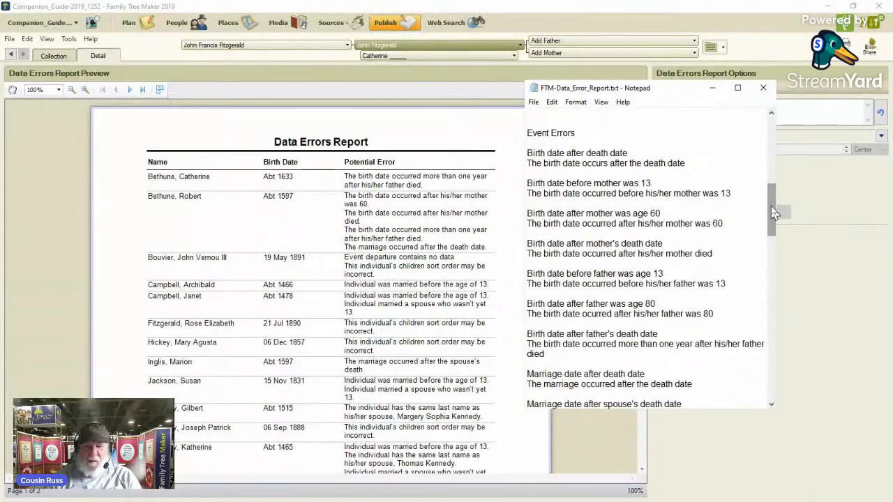
click(712, 89)
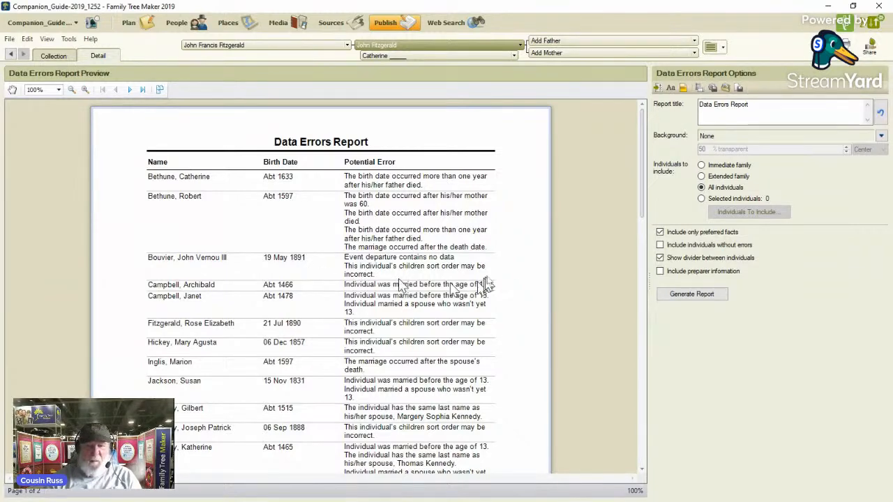
scroll(575, 268, down, 5)
scroll(582, 270, down, 9)
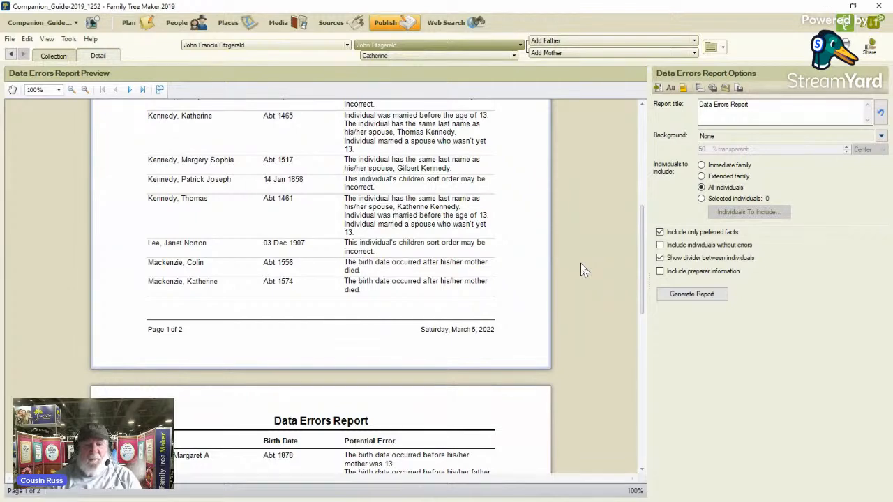
scroll(581, 264, down, 3)
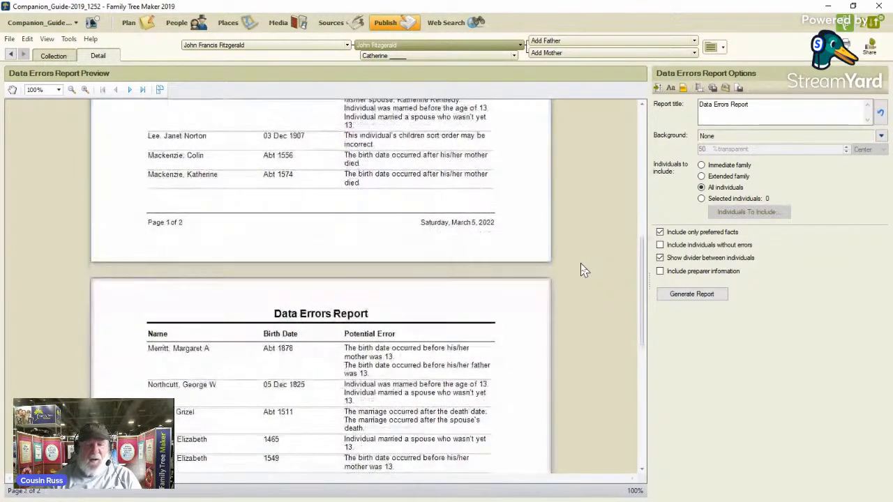
scroll(585, 271, down, 2)
scroll(584, 271, up, 3)
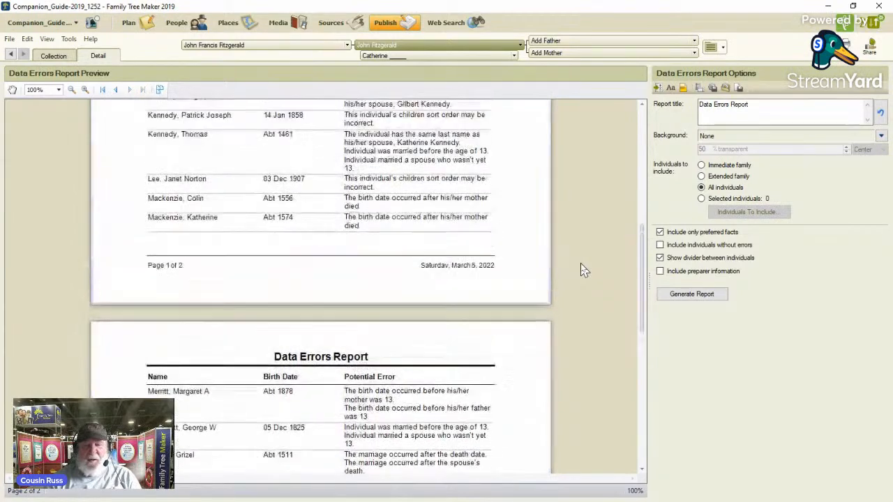
scroll(584, 270, up, 2)
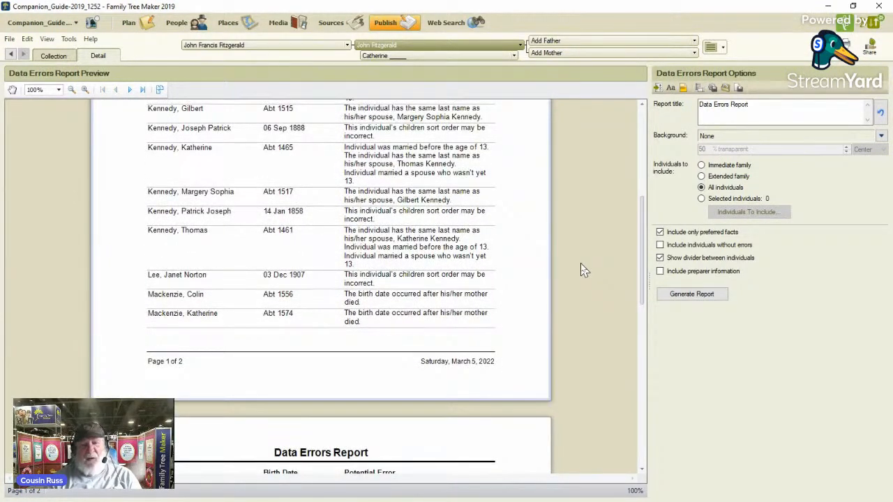
drag(641, 268, 656, 157)
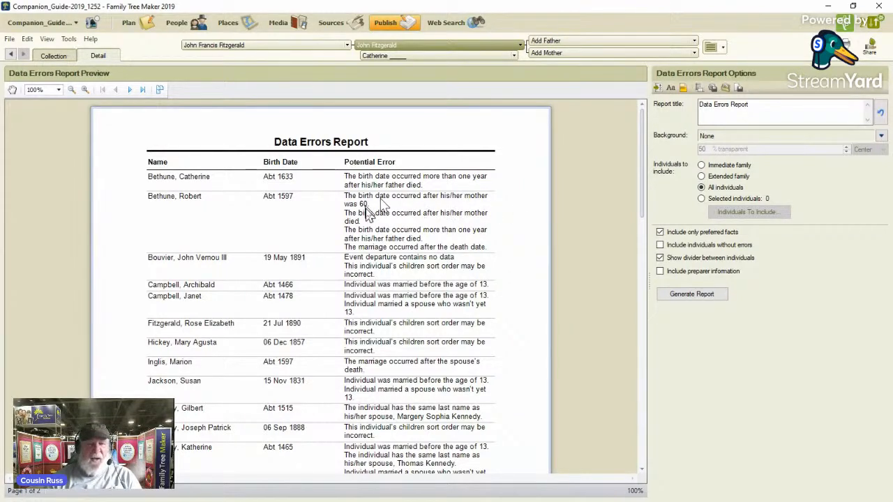
- Switch from the Data Errors Report to the Plan workspace
click(129, 27)
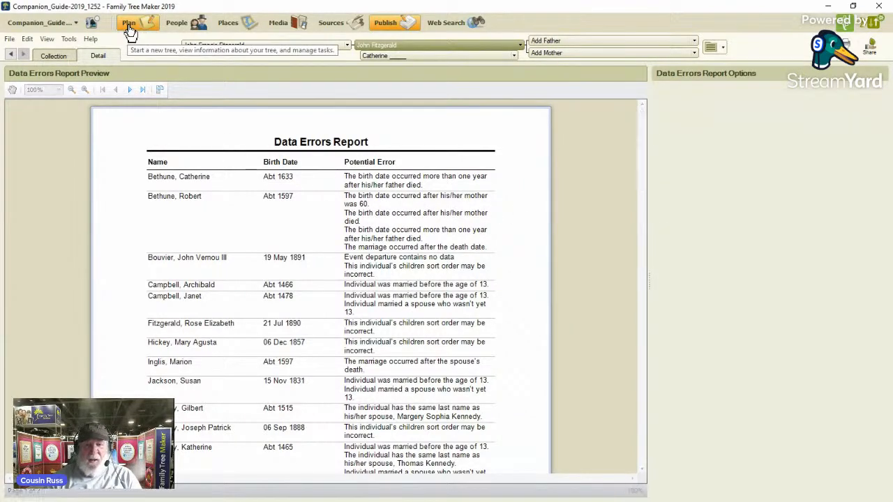